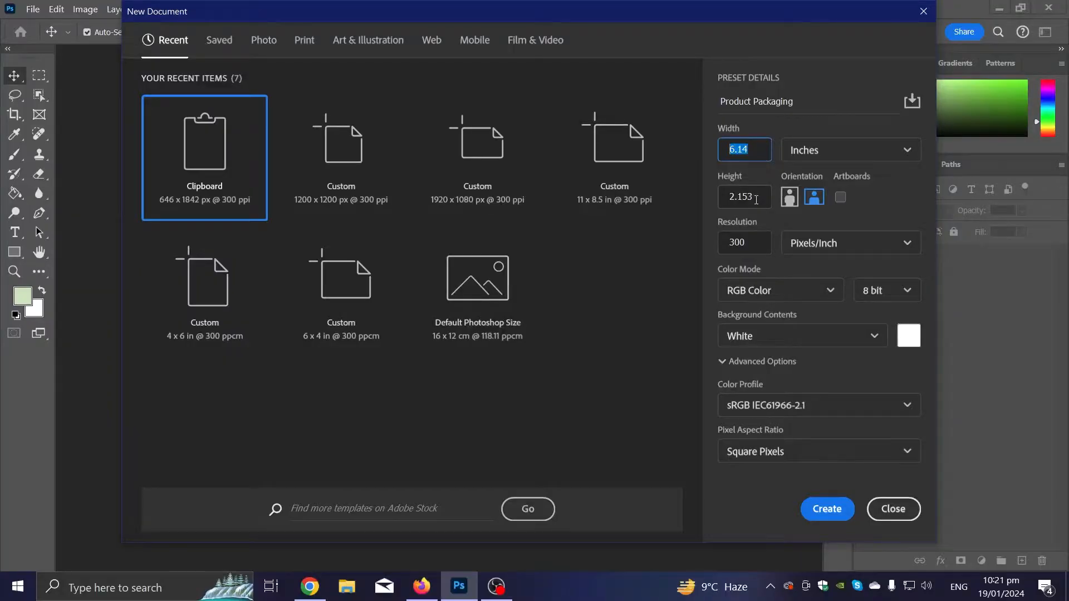
Set the new document's width to 8 inches and height to 6.14 inches, and create it.
left_click(757, 198)
left_click_drag(755, 151, 709, 151)
left_click_drag(760, 198, 718, 197)
type("6.14")
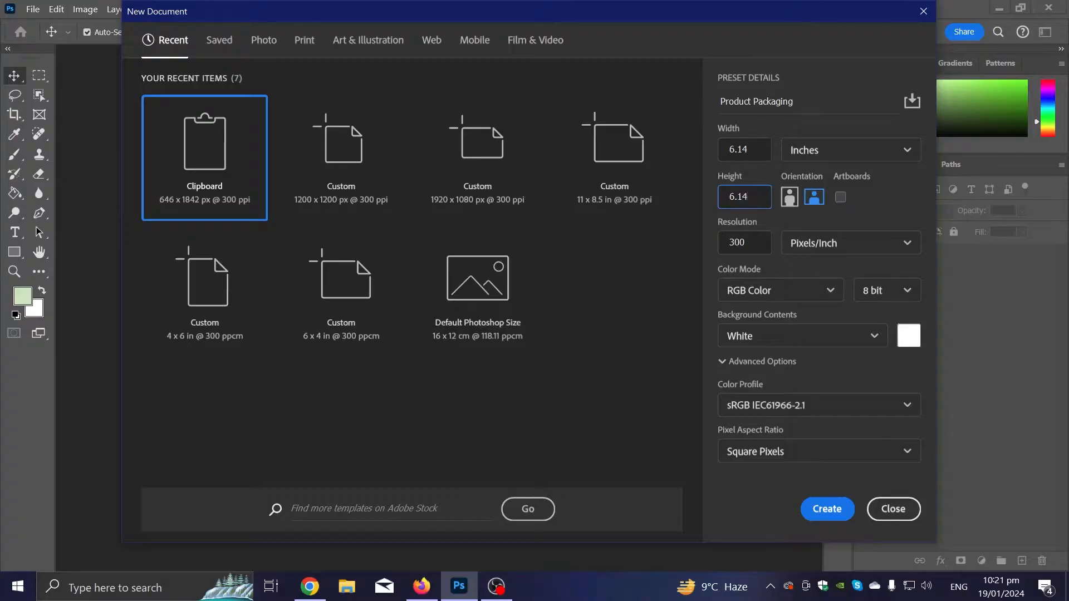
left_click(757, 143)
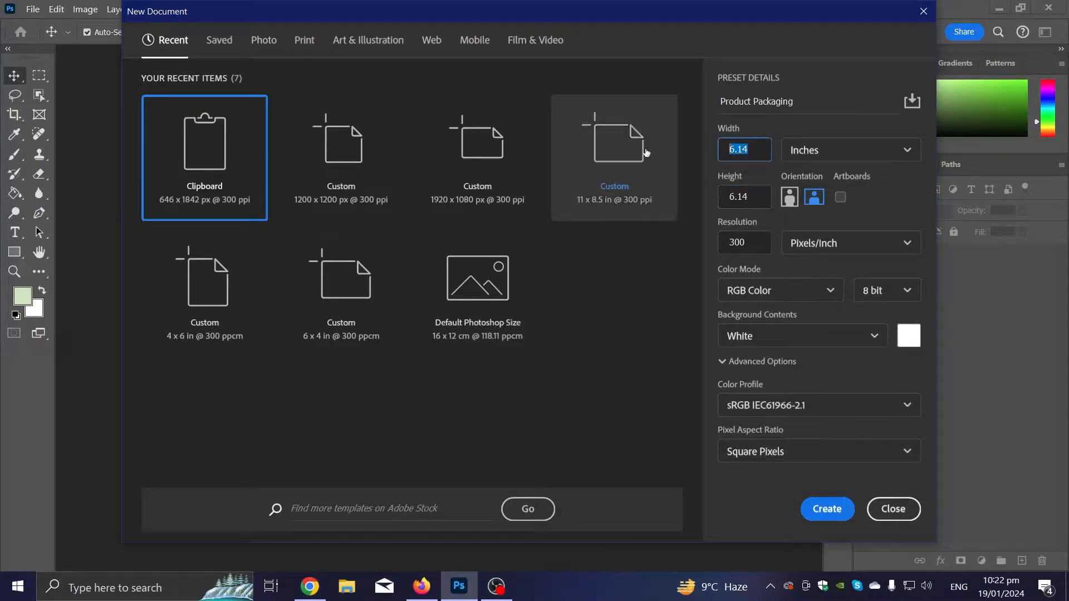
type("8")
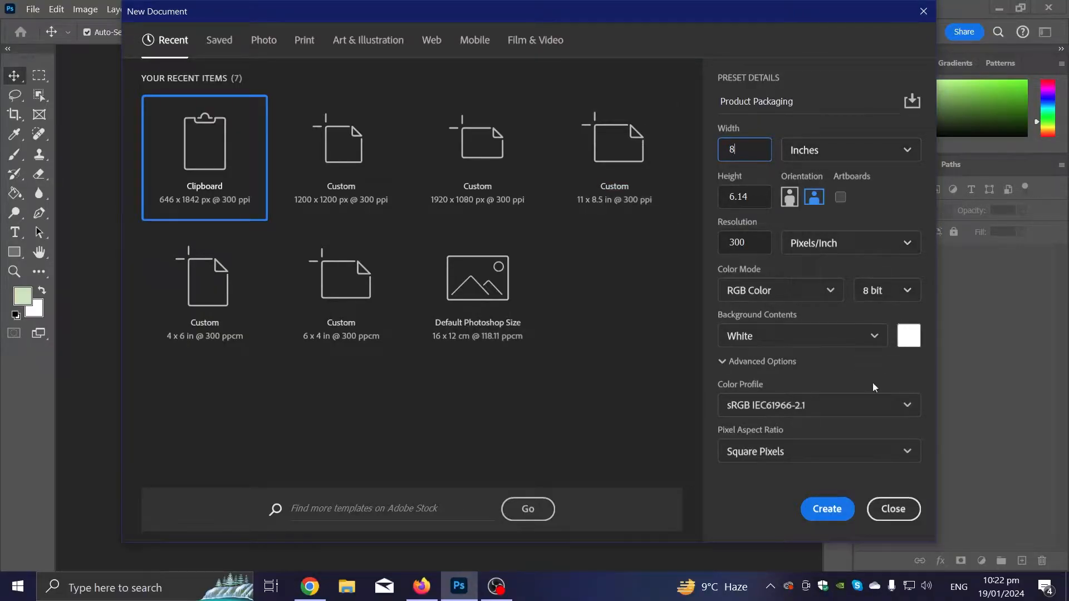
left_click(819, 507)
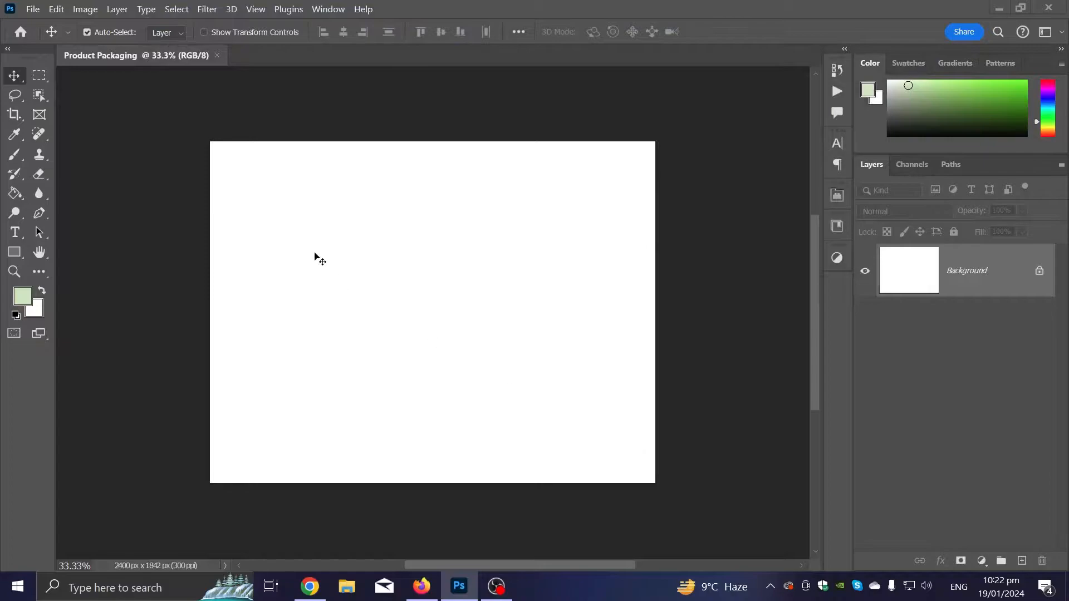
Draw a small square marquee selection in the canvas's upper-left corner to use as a margin gauge.
scroll(300, 105, "up", 1)
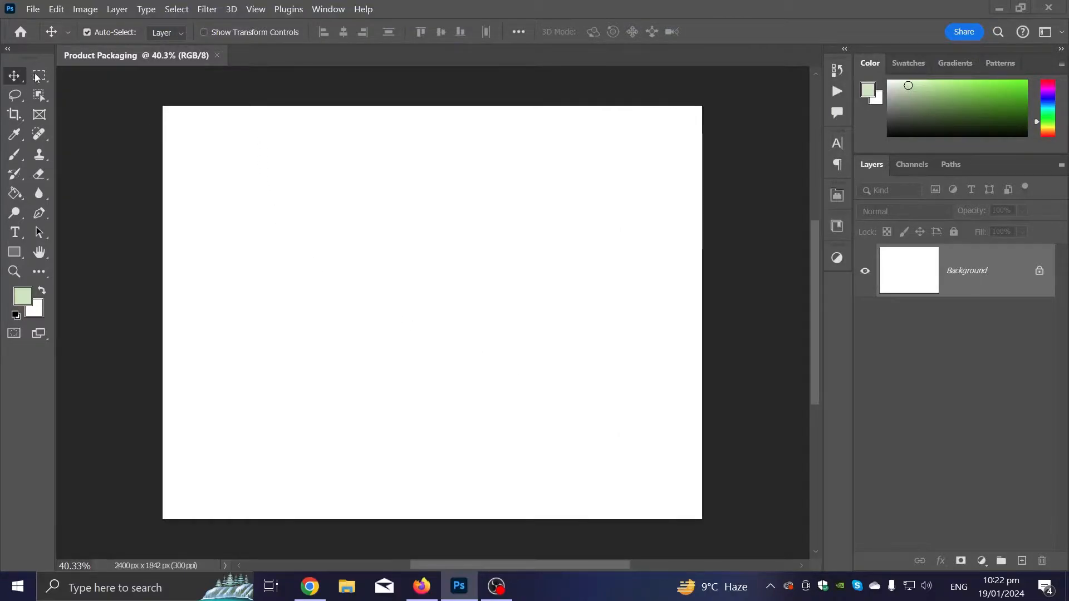
left_click(38, 76)
left_click_drag(148, 100, 176, 123)
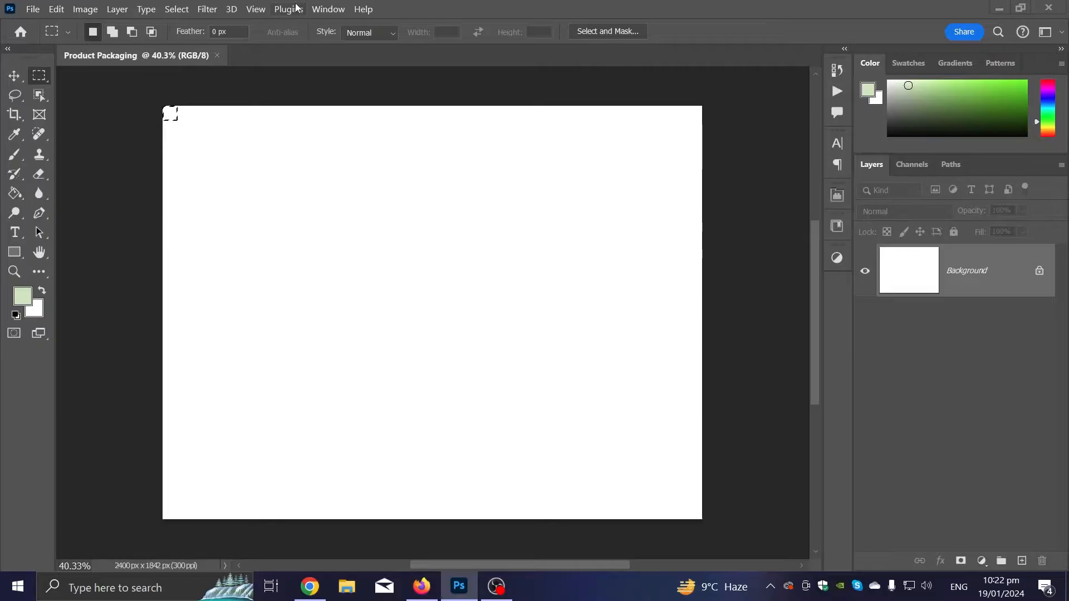
Show the rulers and place a horizontal guide along the lower edge of the square selection.
left_click(258, 8)
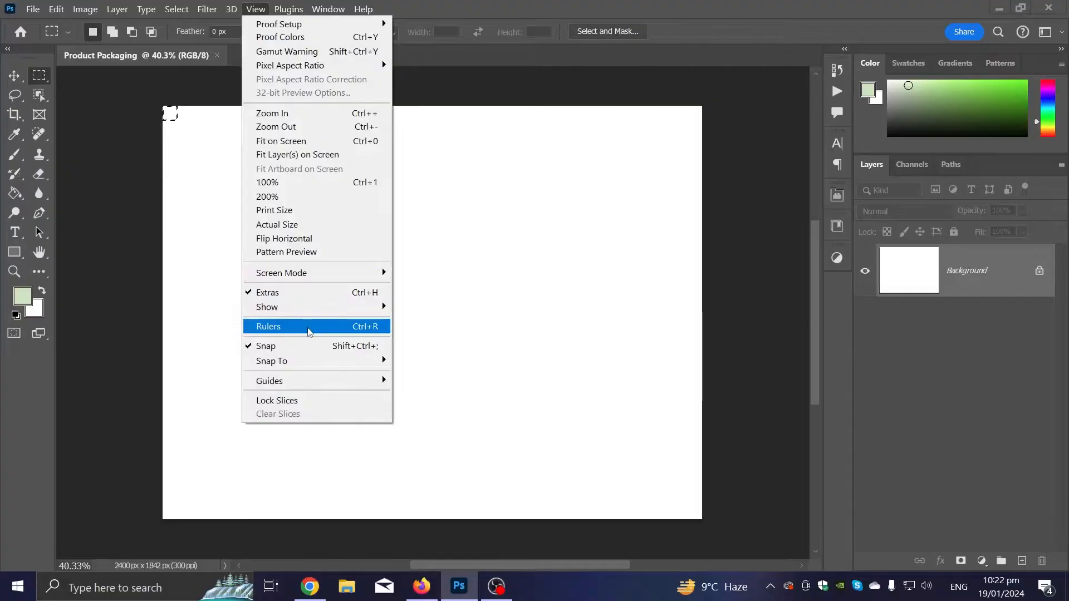
left_click(384, 321)
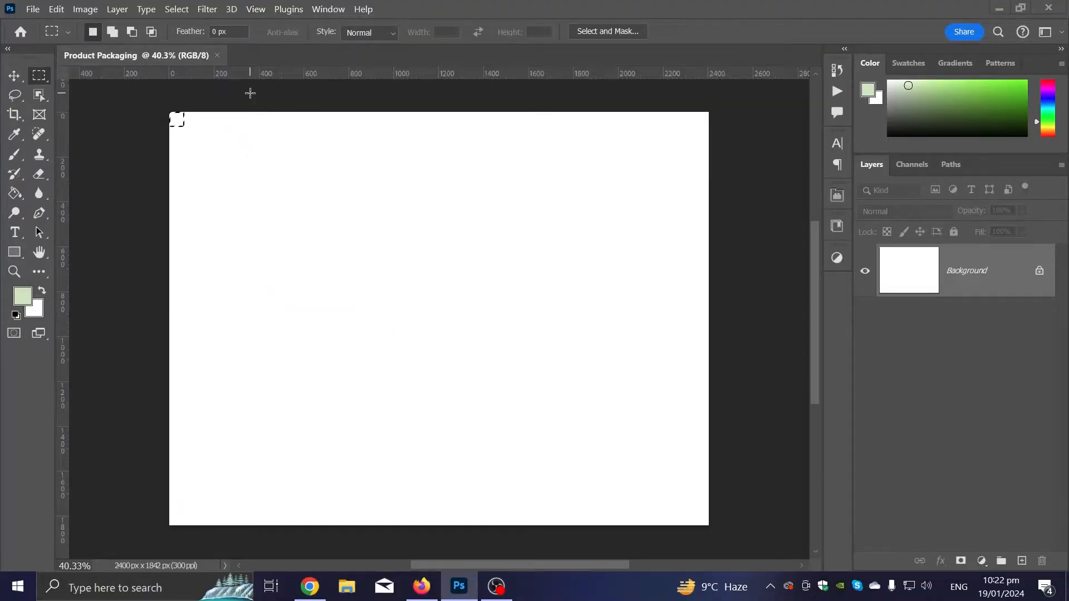
left_click_drag(252, 73, 259, 126)
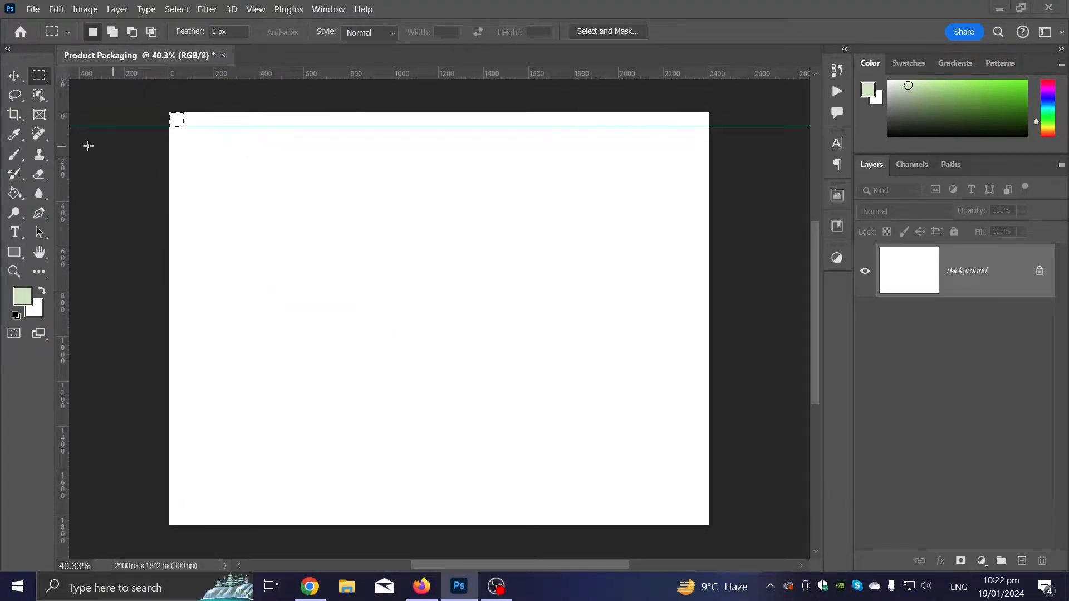
Place two vertical guides at each side of the canvas and a second horizontal guide near its top, spaced with the square selection.
left_click_drag(68, 145, 699, 134)
left_click_drag(62, 140, 690, 144)
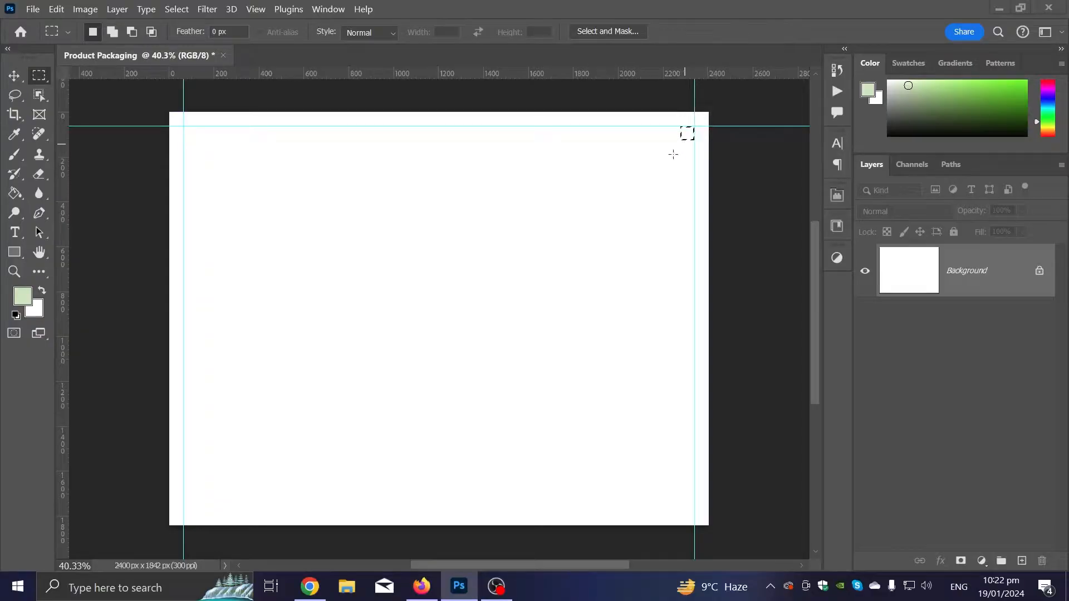
left_click_drag(64, 202, 680, 199)
left_click_drag(714, 76, 169, 135)
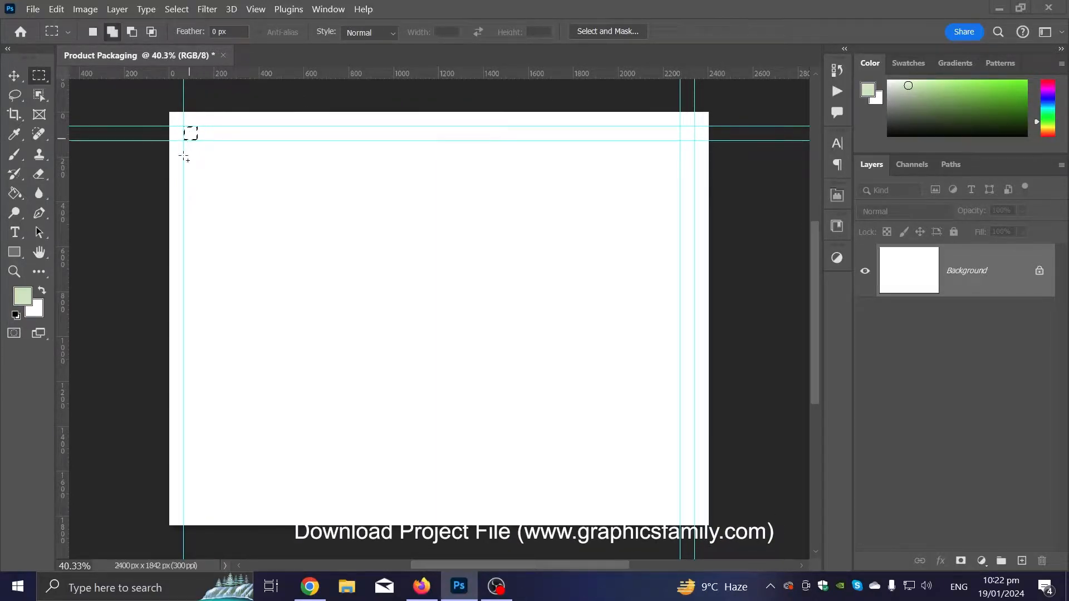
left_click_drag(66, 176, 192, 518)
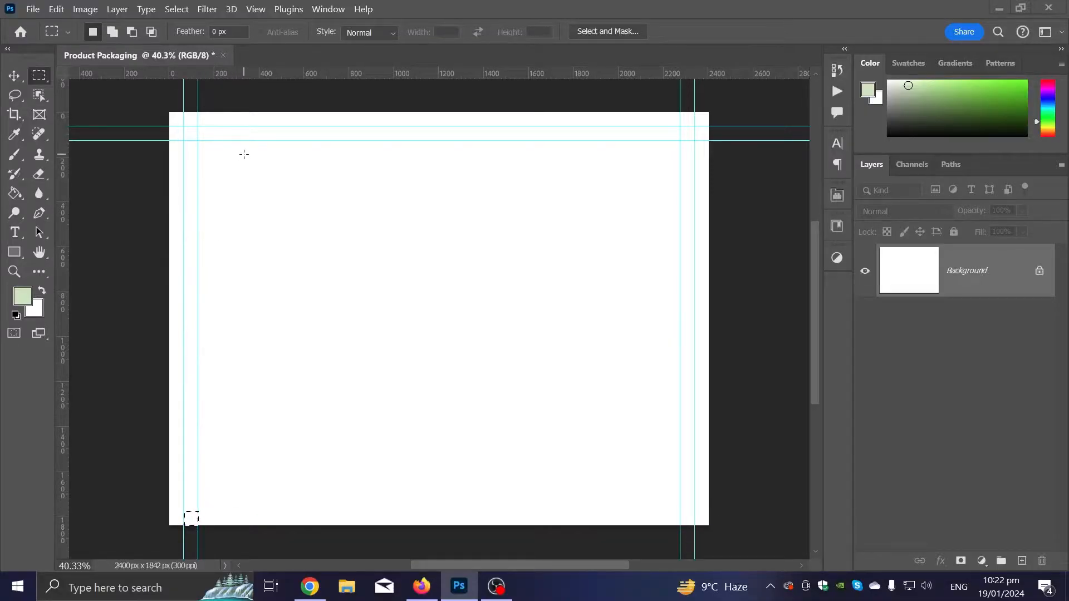
Place a horizontal guide one square above the canvas's bottom edge and move the square selection diagonally inward above it.
left_click_drag(272, 72, 289, 511)
left_click_drag(192, 518, 206, 506)
left_click_drag(412, 73, 322, 3)
left_click_drag(62, 450, 217, 438)
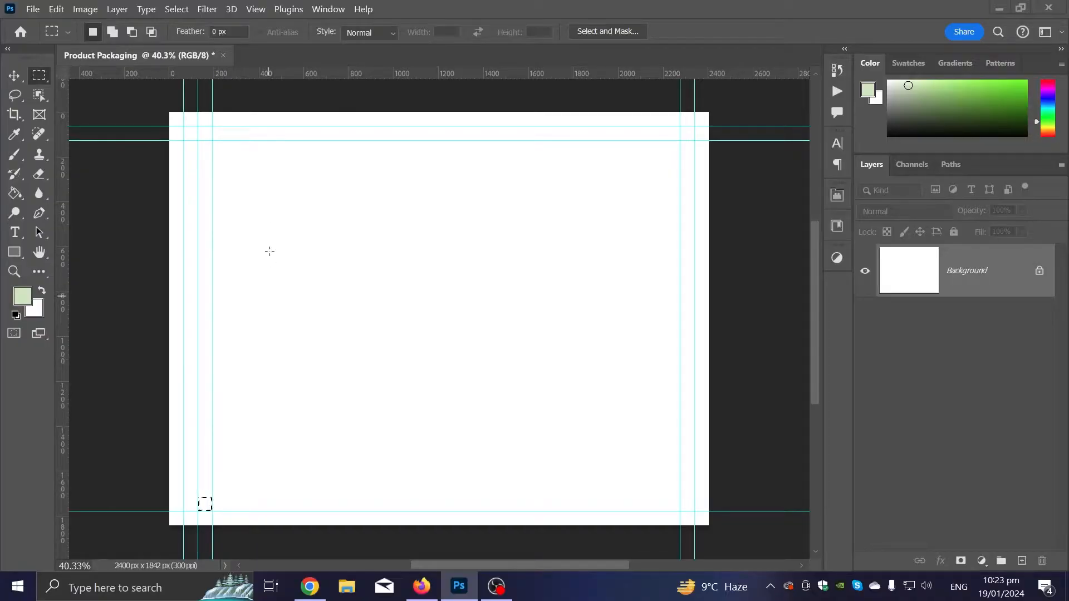
key("ctrl+z")
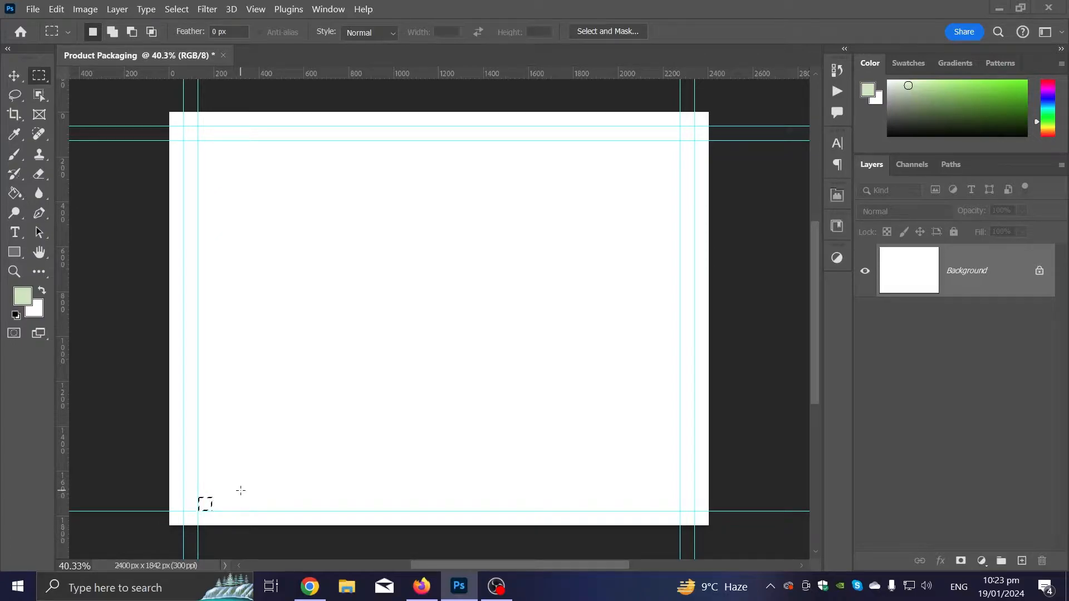
Place the inner horizontal guide near the canvas's bottom along the square selection's upper edge, and clear the selection.
left_click_drag(269, 71, 287, 496)
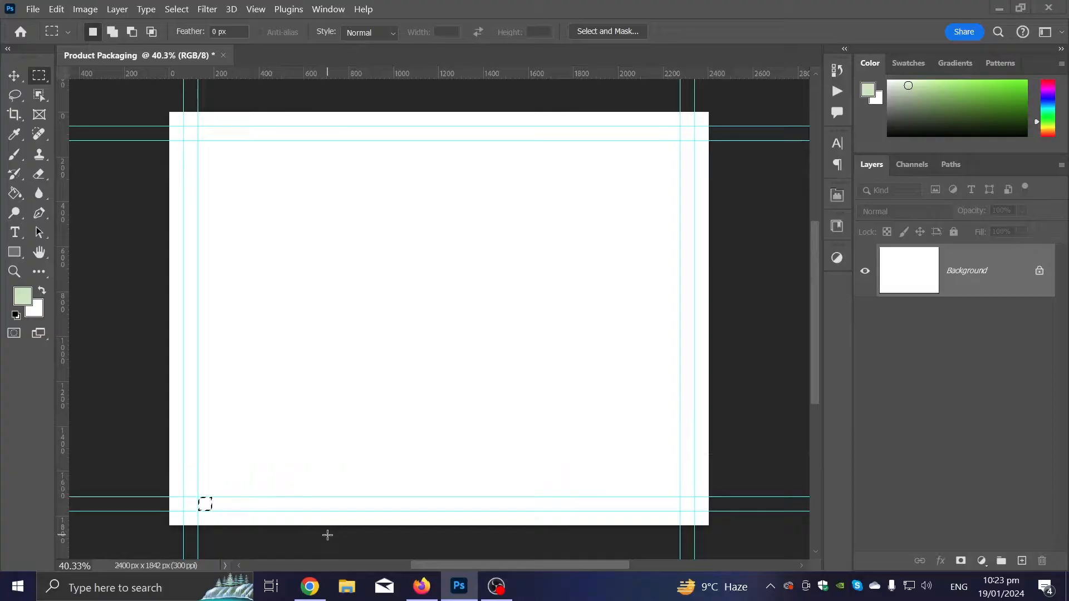
scroll(204, 511, "up", 10)
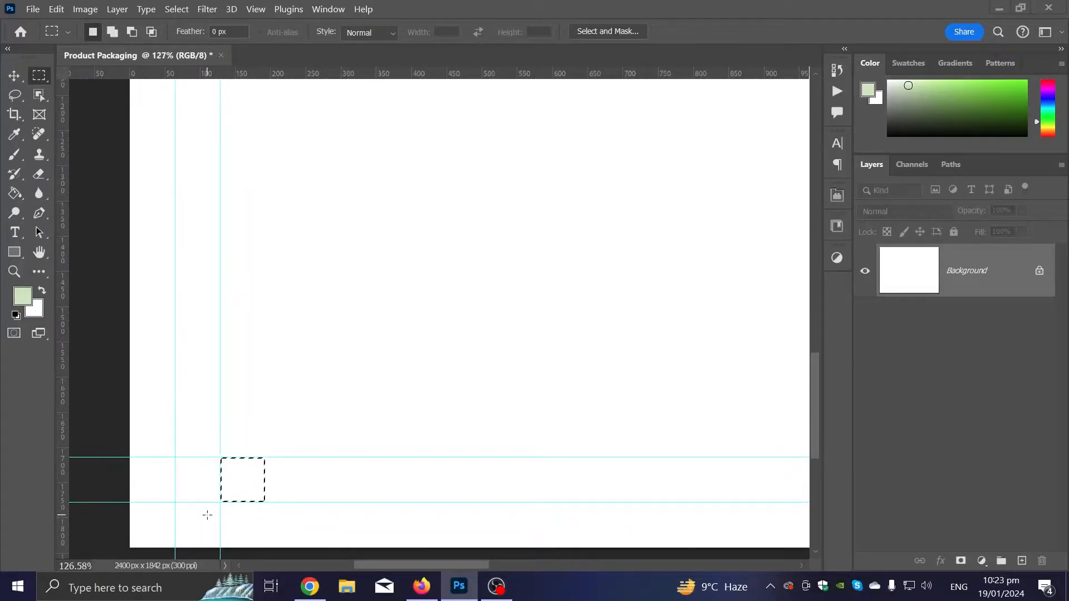
scroll(207, 515, "down", 8)
scroll(214, 511, "down", 2)
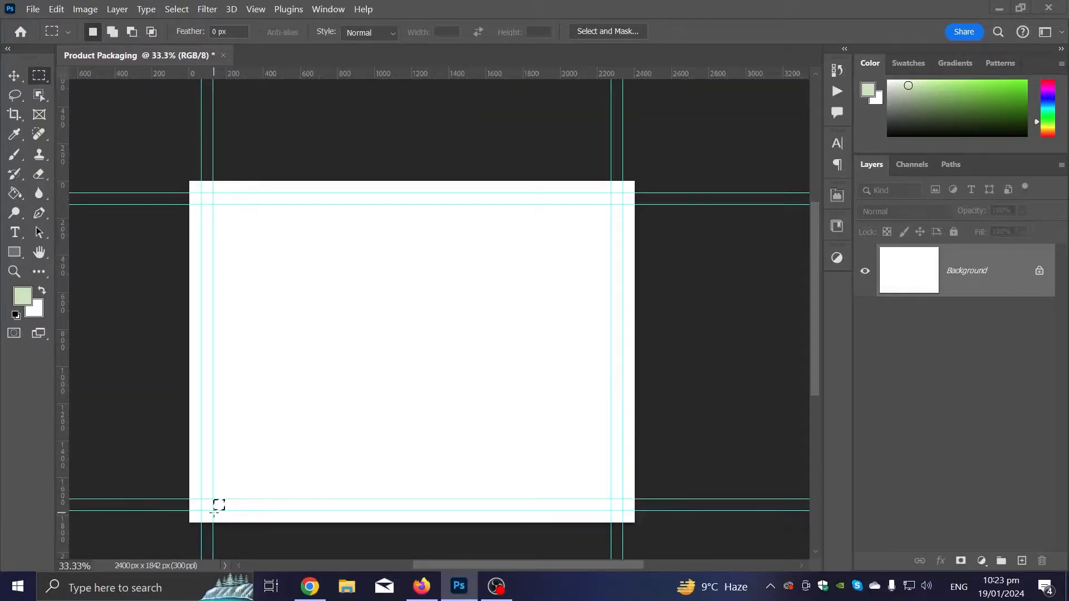
scroll(214, 511, "up", 2)
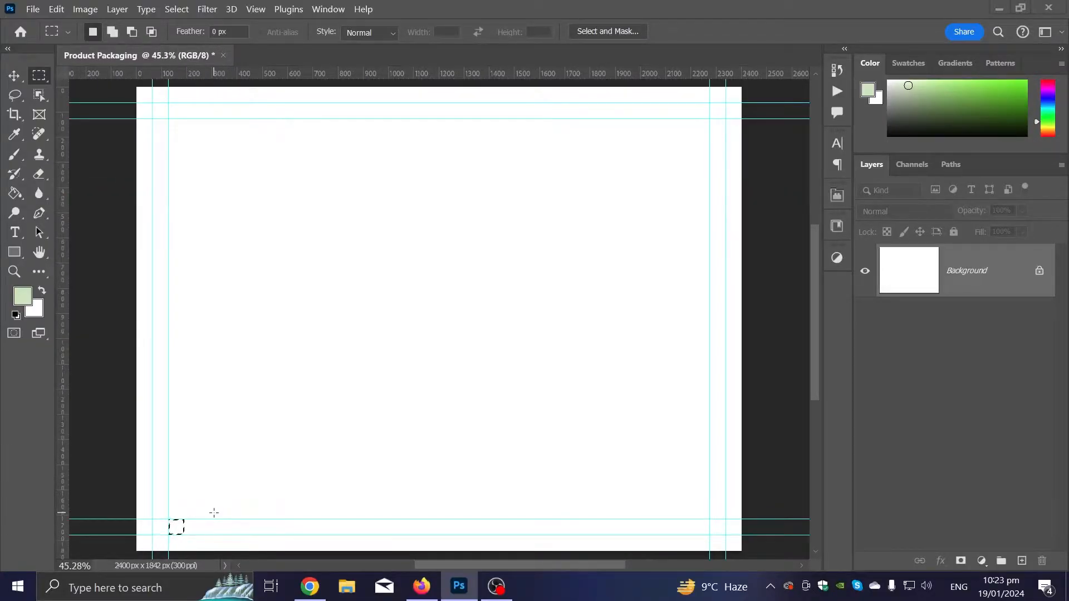
scroll(219, 449, "down", 1)
scroll(222, 451, "up", 1)
scroll(297, 287, "down", 1)
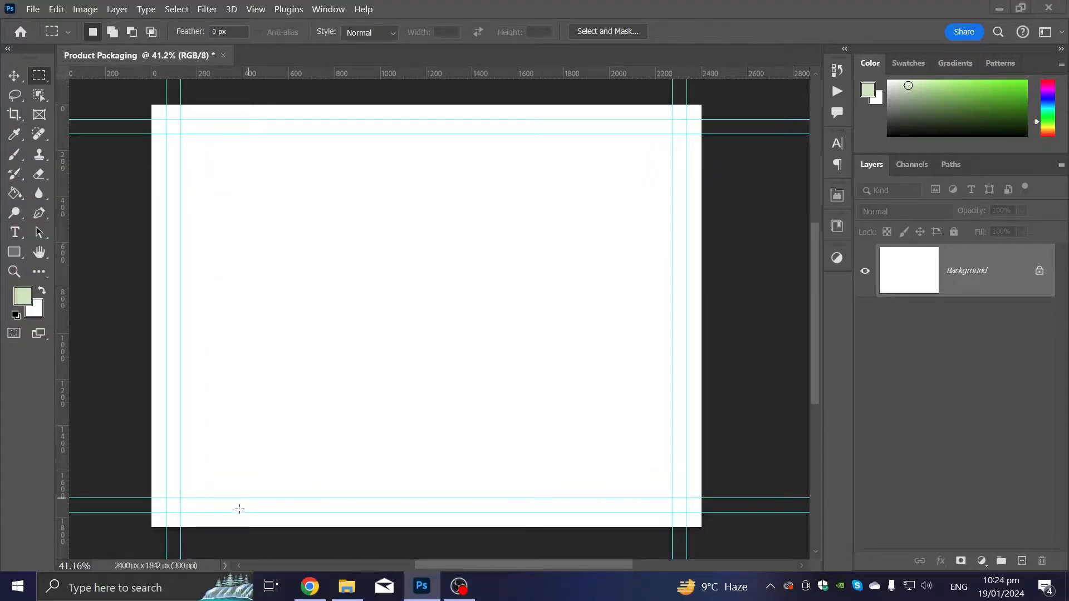
Copy the darkest green, #99BC85, from the Color Hunt palette in Chrome and return to Photoshop.
left_click(310, 586)
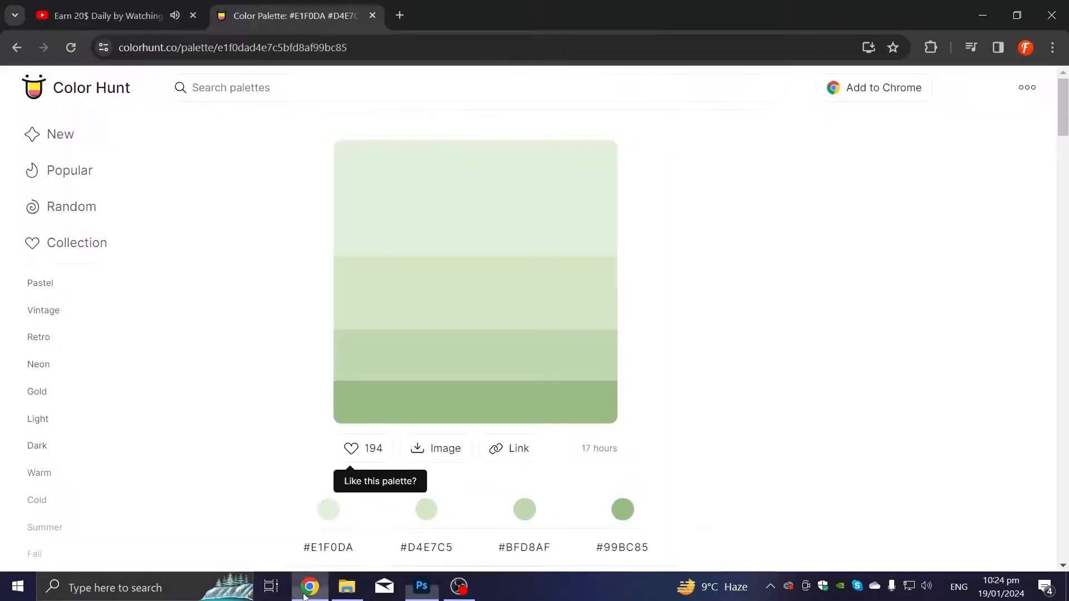
left_click(405, 414)
left_click(421, 586)
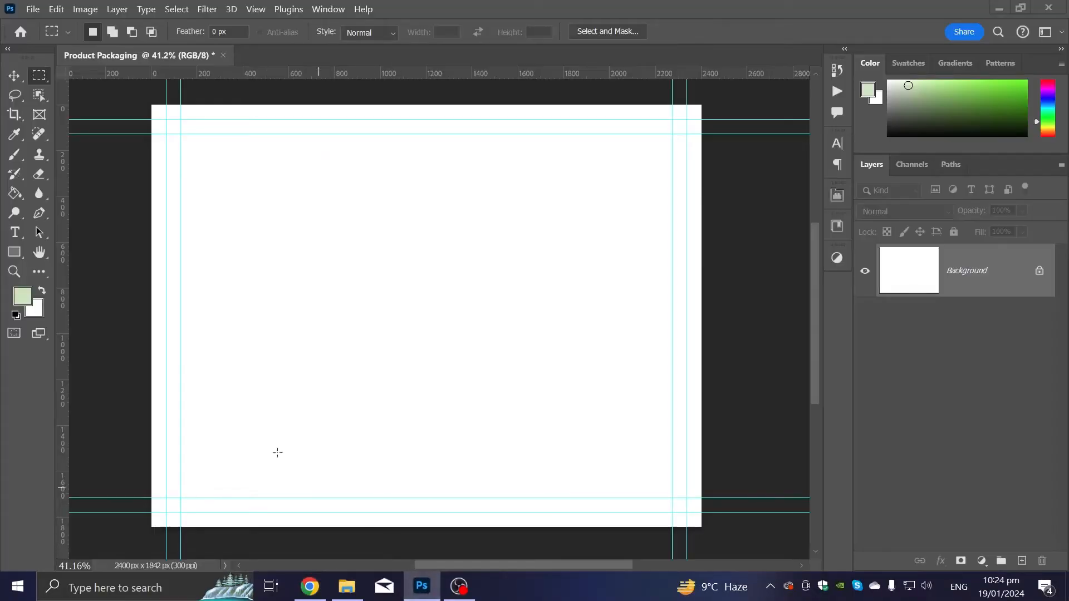
Draw a rectangle shape of about 2431 by 1882 px covering the whole canvas and fill it with colour 99BC85.
left_click(14, 254)
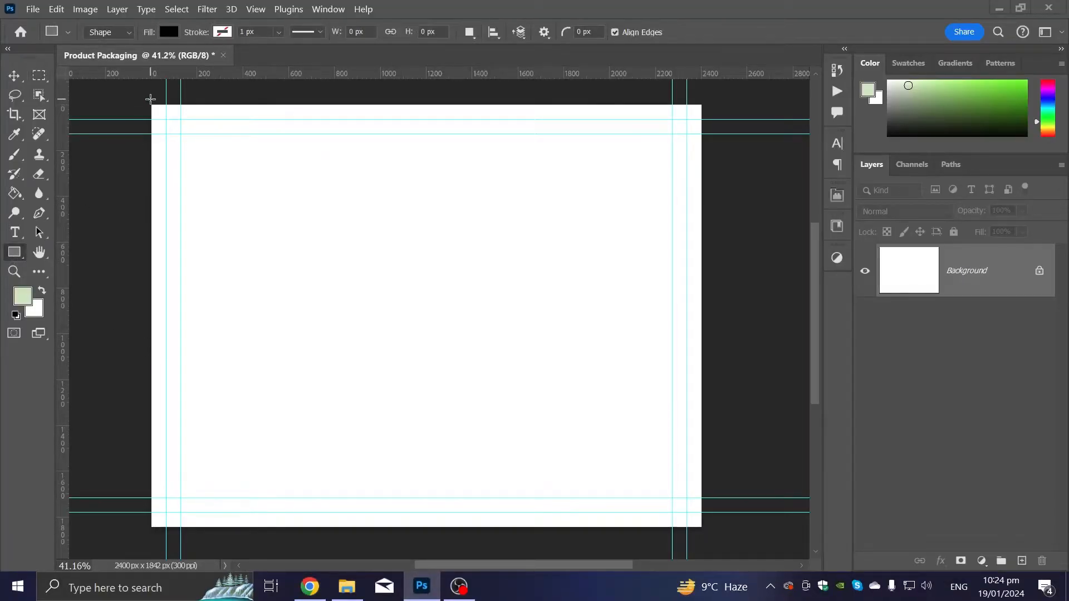
left_click_drag(147, 99, 704, 530)
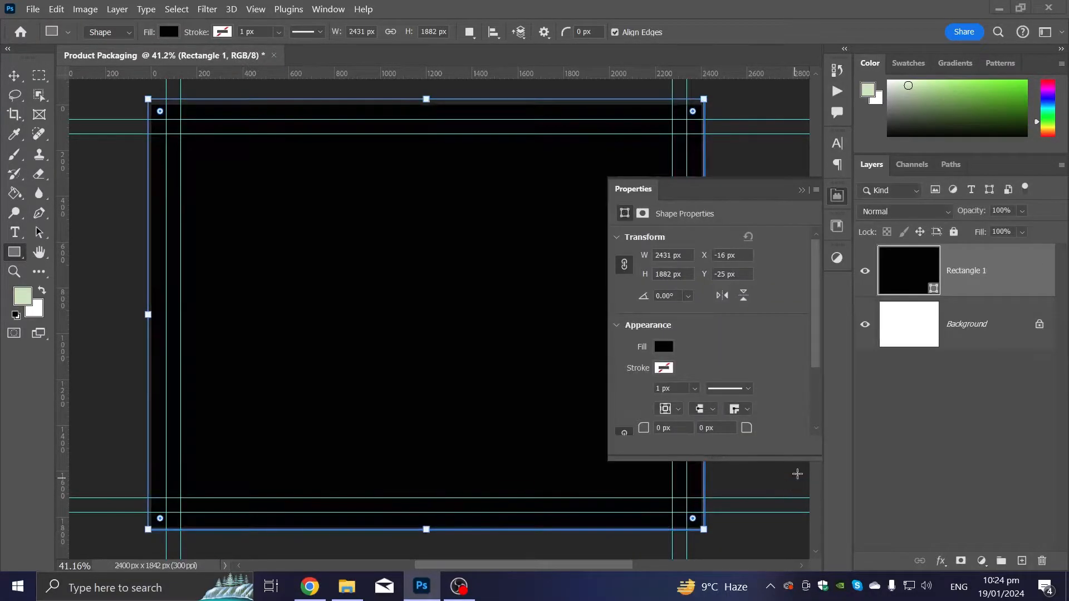
double_click(910, 257)
left_click_drag(631, 486, 562, 489)
type("99BC85")
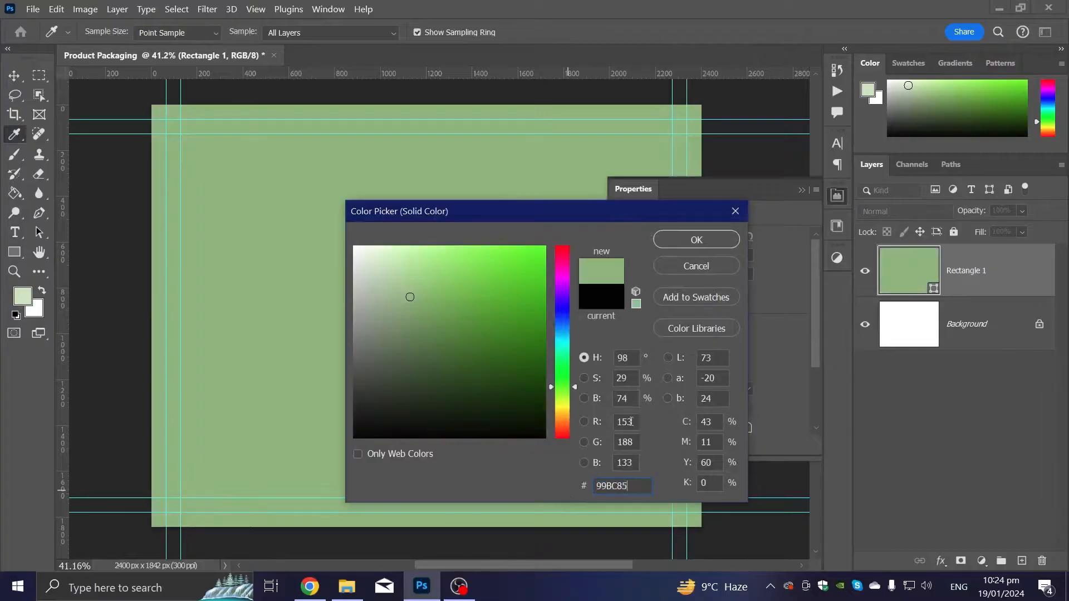
left_click(697, 239)
left_click(800, 189)
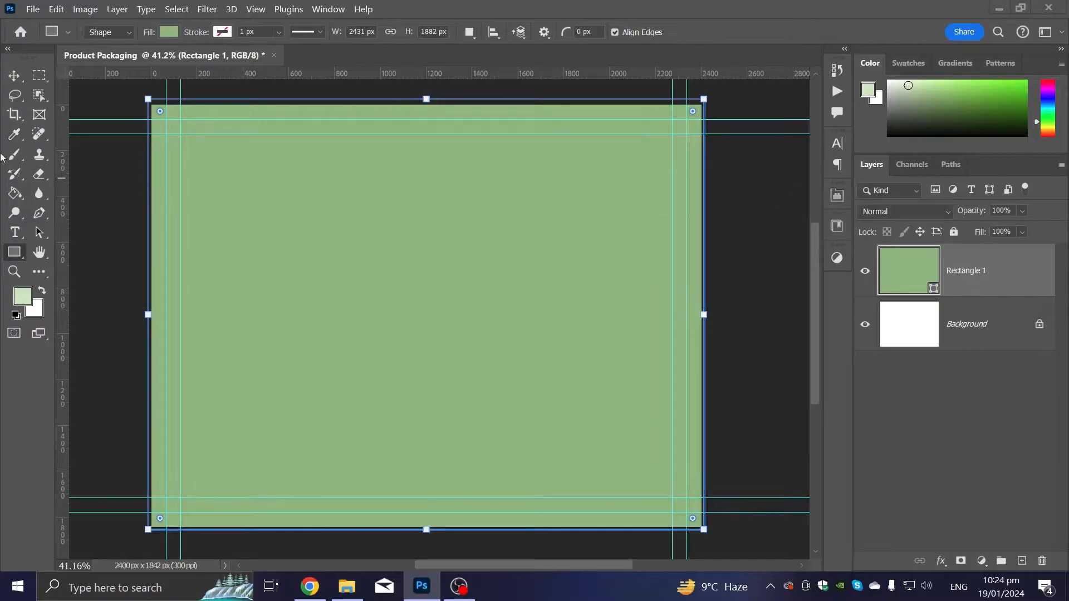
left_click(14, 76)
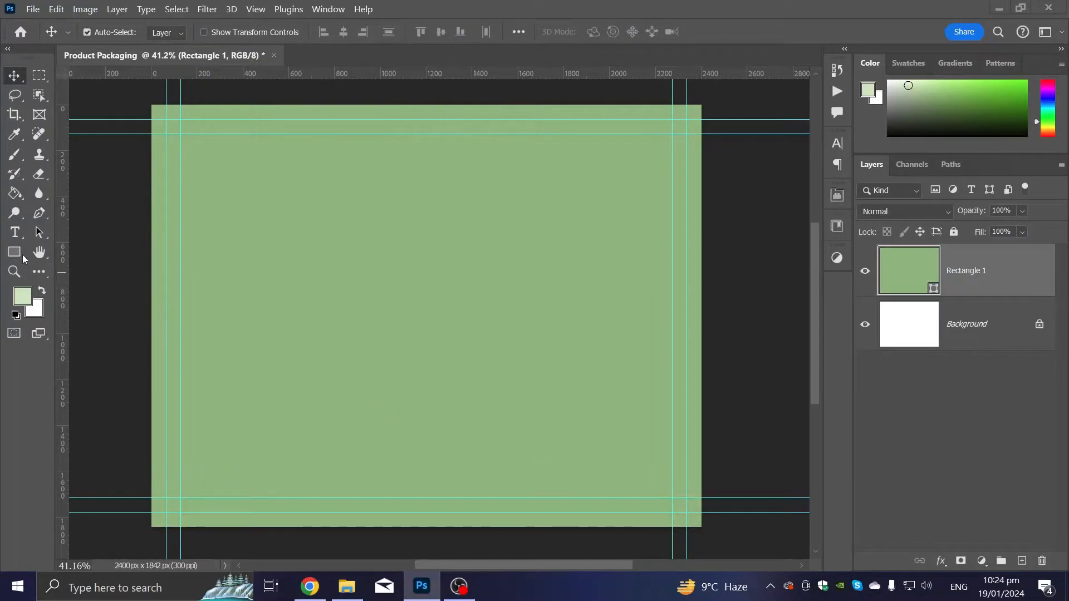
Set up the Gradient tool with the Basics preset that fades from the foreground colour to transparent, in radial style.
left_click(14, 195)
left_click(65, 191)
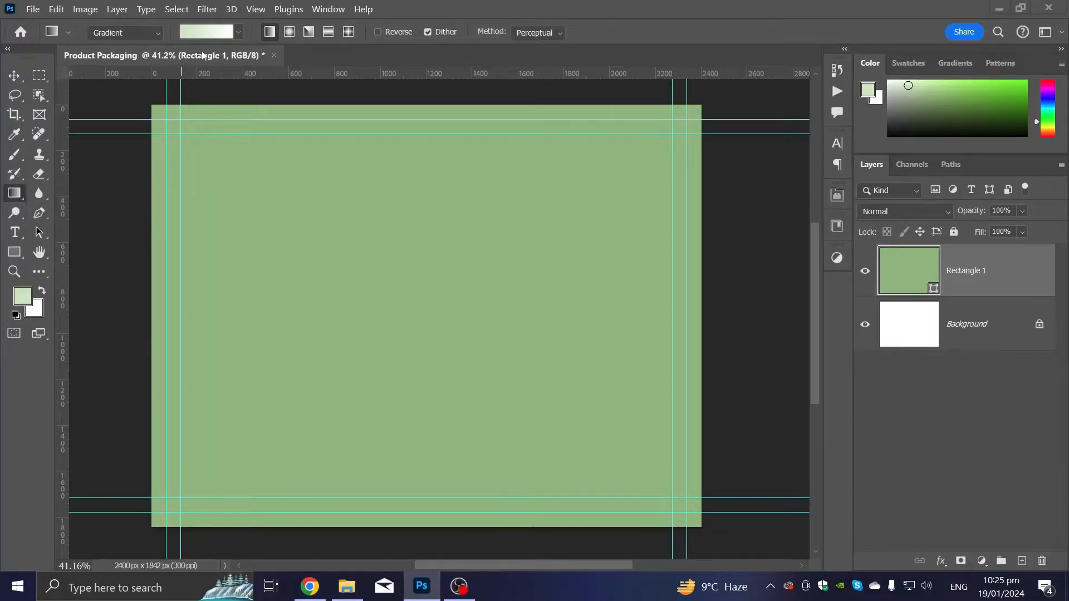
left_click(238, 32)
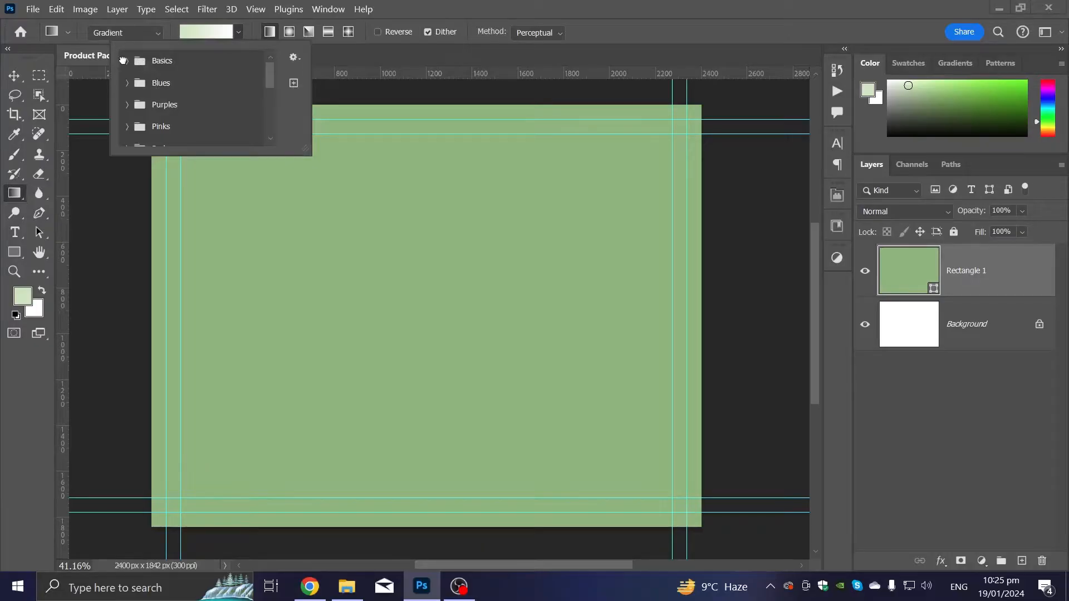
left_click(128, 62)
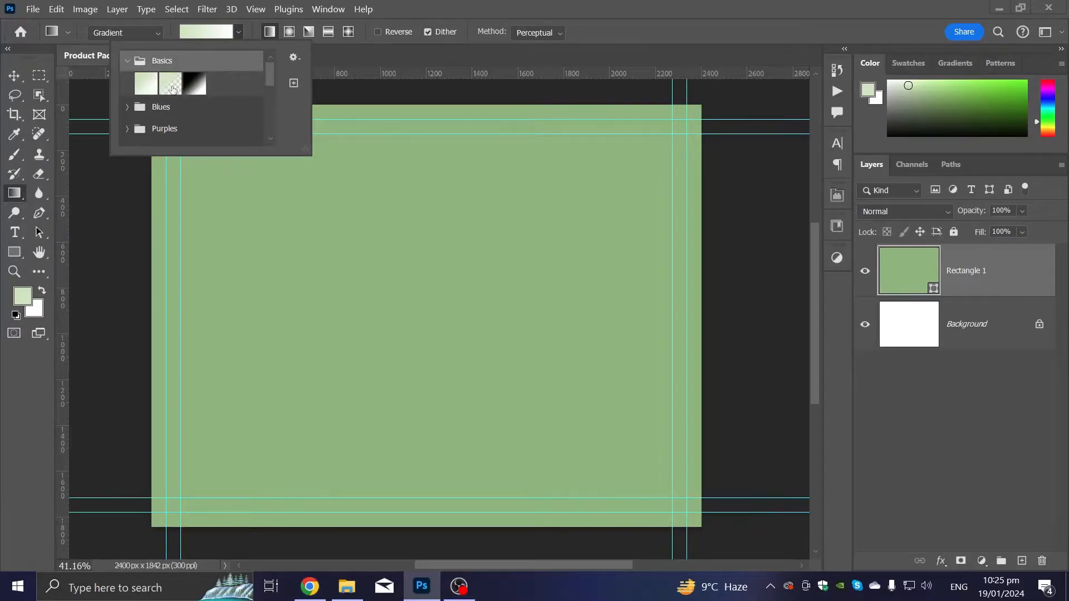
left_click(173, 89)
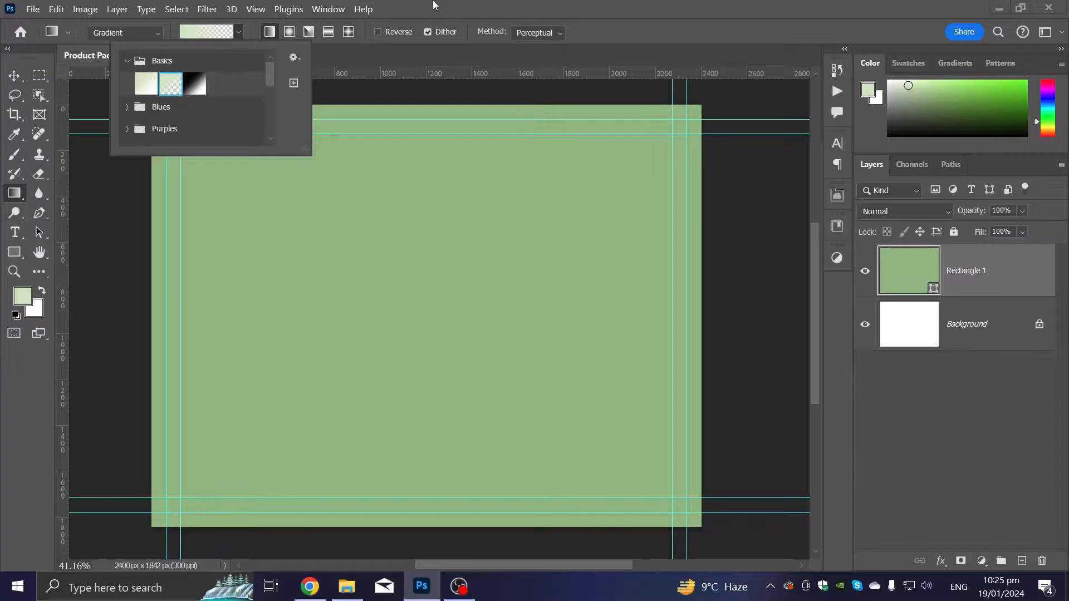
double_click(173, 88)
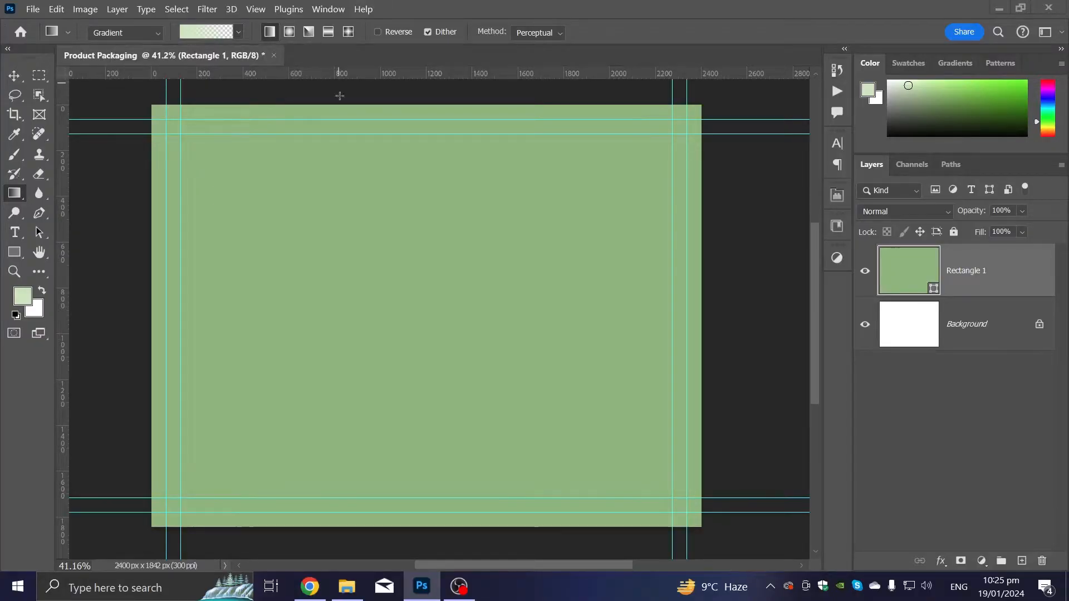
left_click(289, 32)
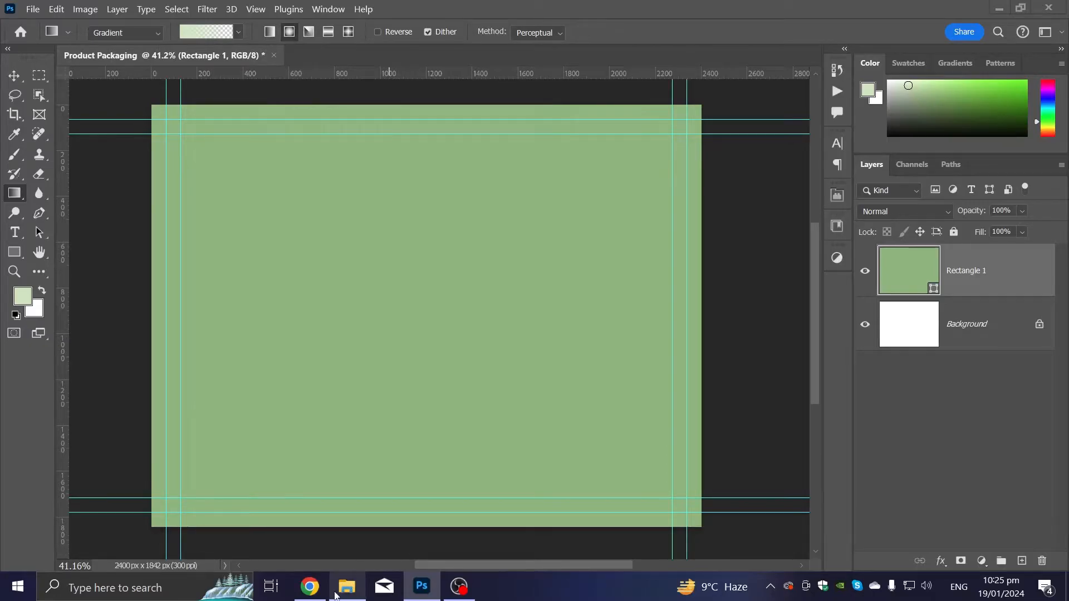
Return to Photoshop after a glance at the Color Hunt palette and choose the Basics foreground-to-transparent preset for the Gradient tool.
left_click(309, 586)
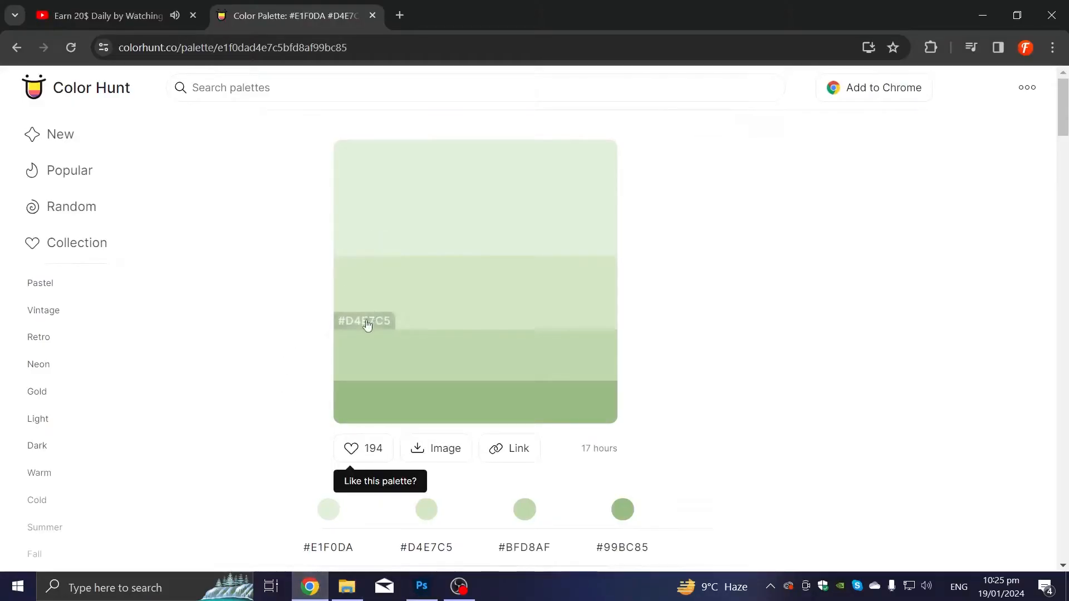
left_click(422, 586)
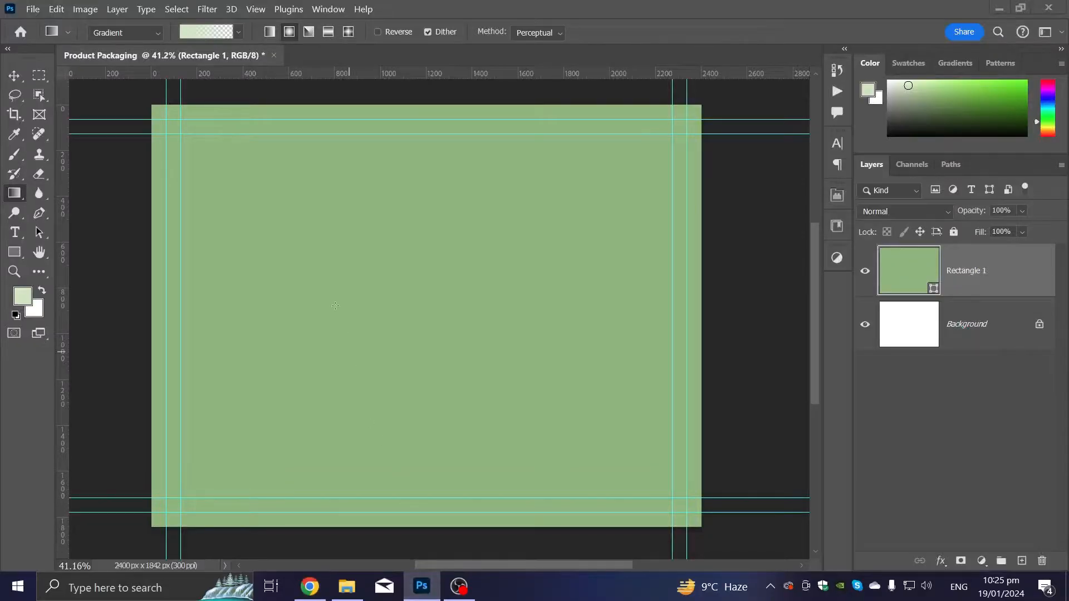
left_click(202, 34)
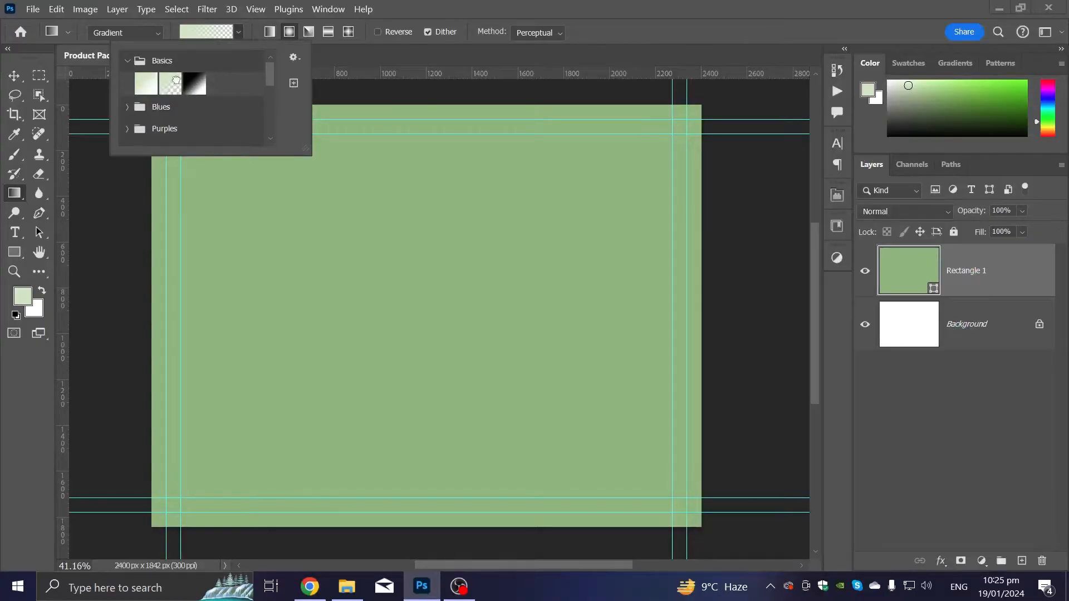
double_click(175, 81)
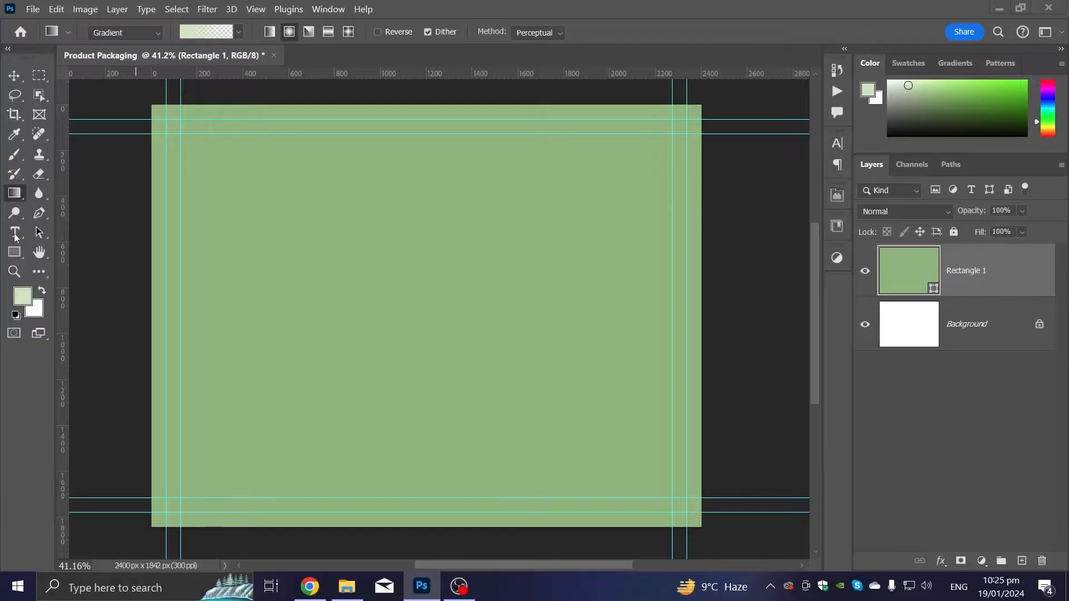
left_click(14, 252)
left_click(171, 32)
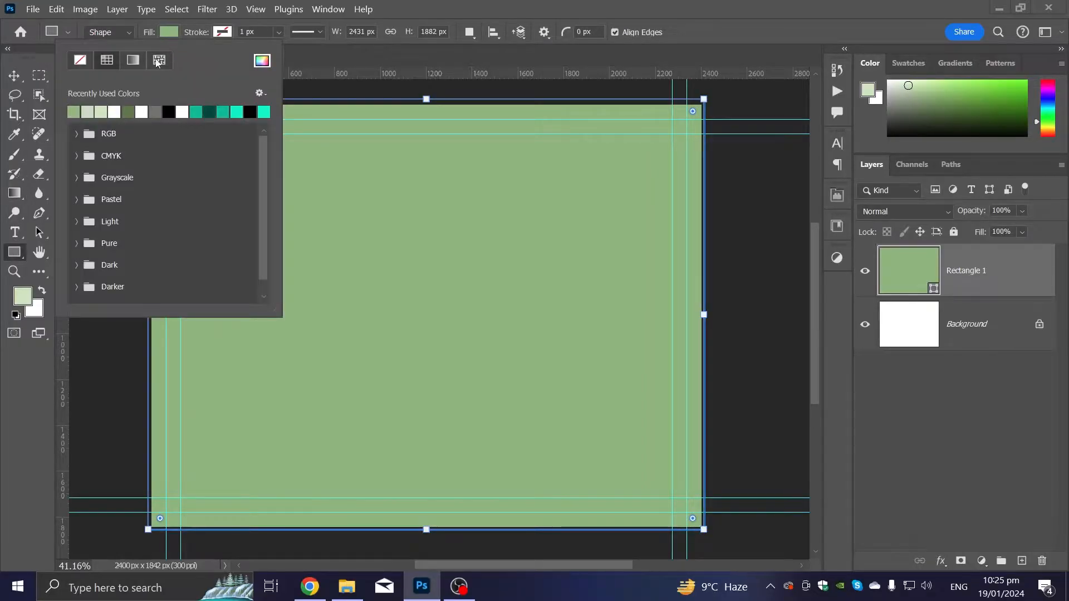
left_click(136, 59)
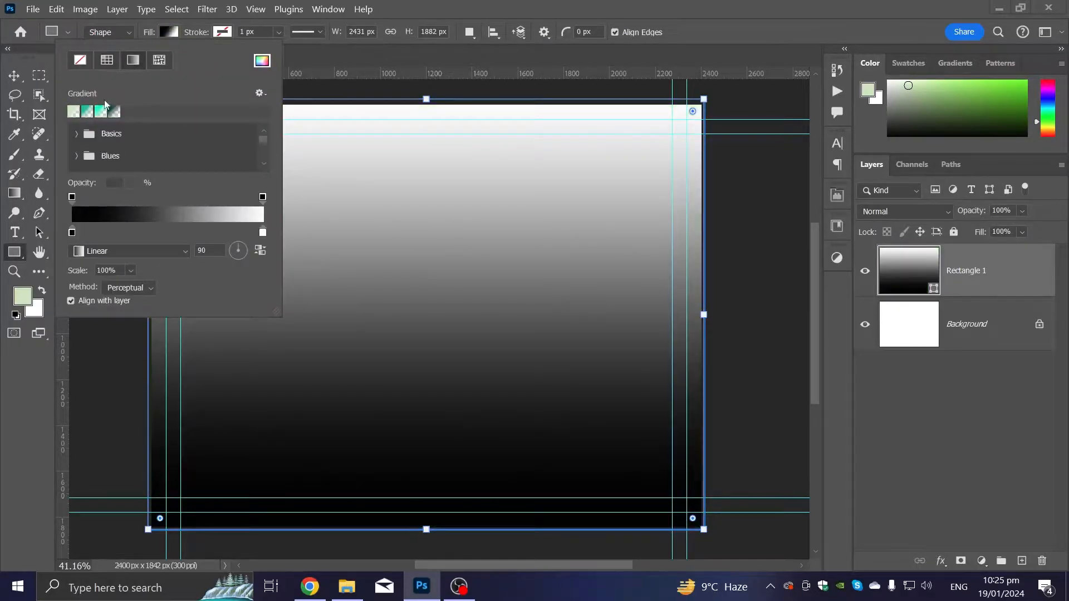
left_click(384, 5)
key("alt+BackSpace")
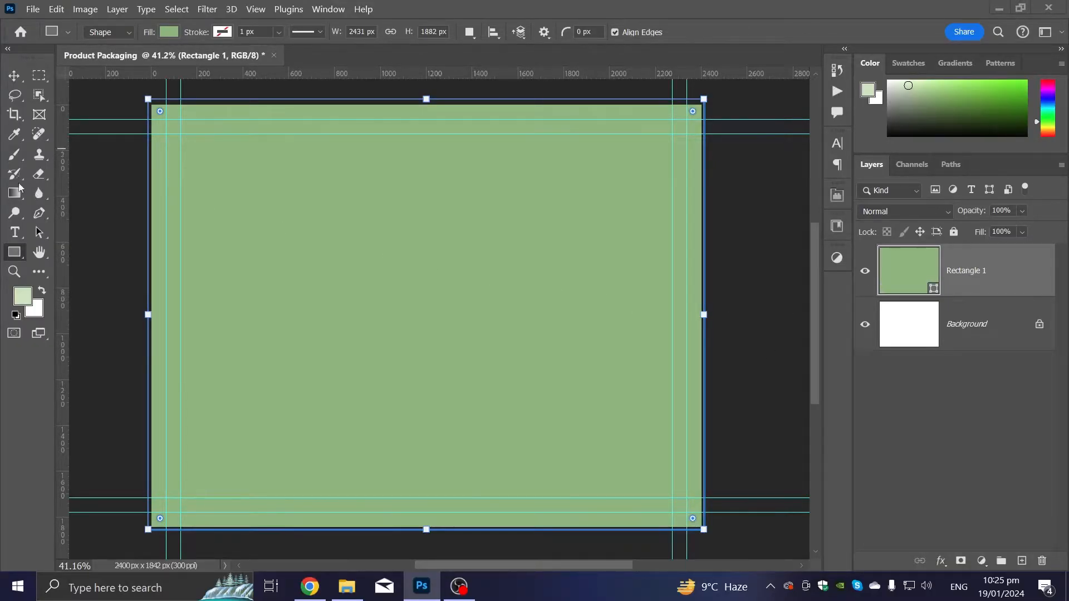
Draw a light green radial gradient from the canvas's middle up to its top edge and align it to the canvas centre.
key("g")
left_click_drag(418, 319, 419, 105)
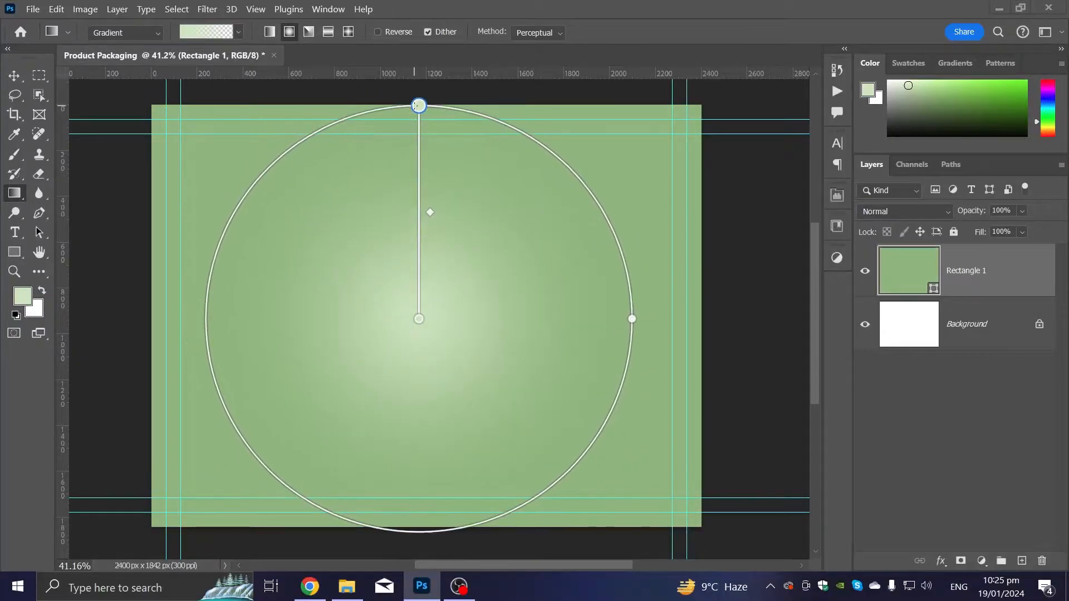
left_click(14, 75)
key("ctrl+a")
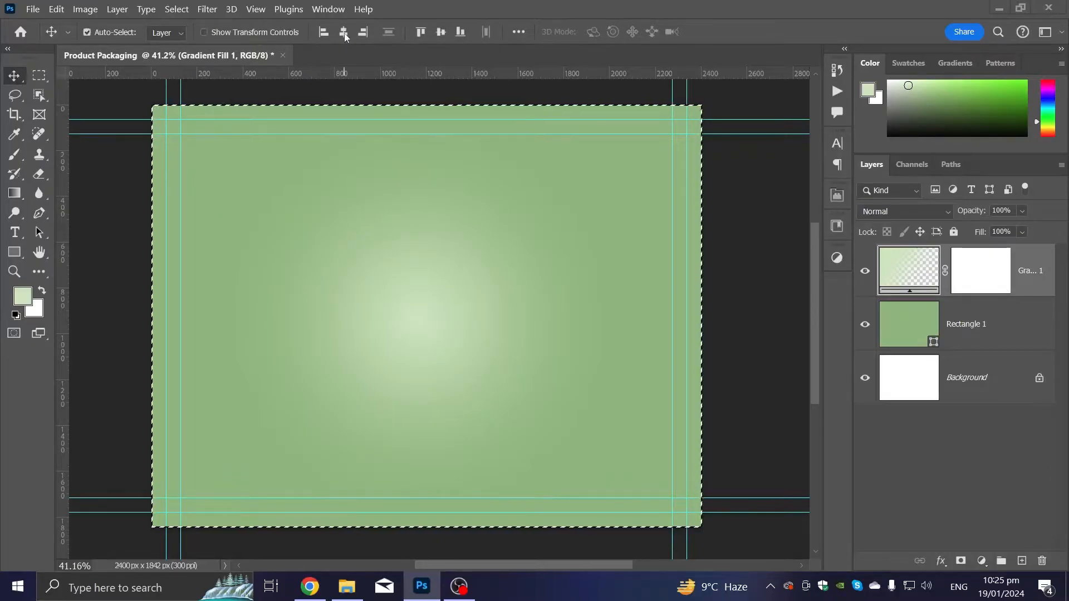
left_click(443, 32)
key("ctrl+d")
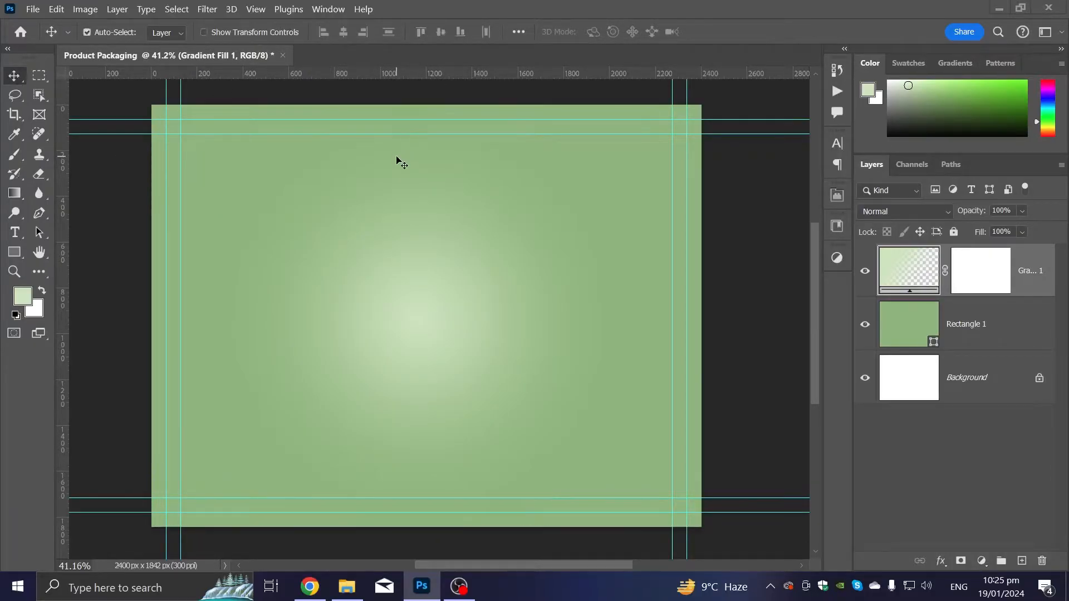
Draw a light green circle shape of about 1337 px diameter over the gradient's glow with the Ellipse tool.
key("ctrl+0")
scroll(595, 310, "down", 1)
scroll(596, 310, "down", 1)
scroll(595, 310, "up", 1)
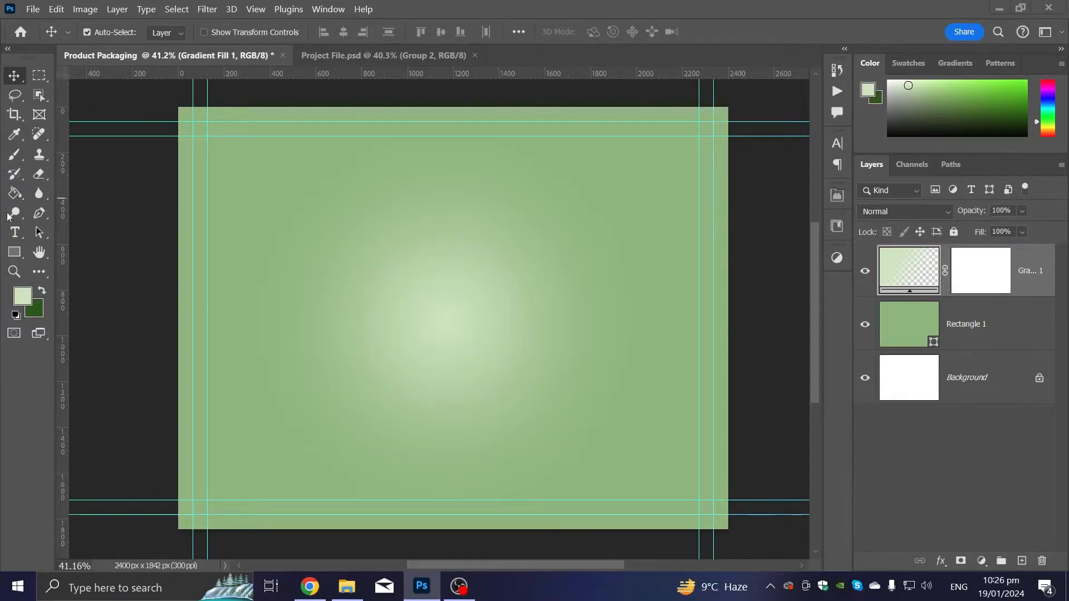
left_click(14, 252)
left_click(51, 272)
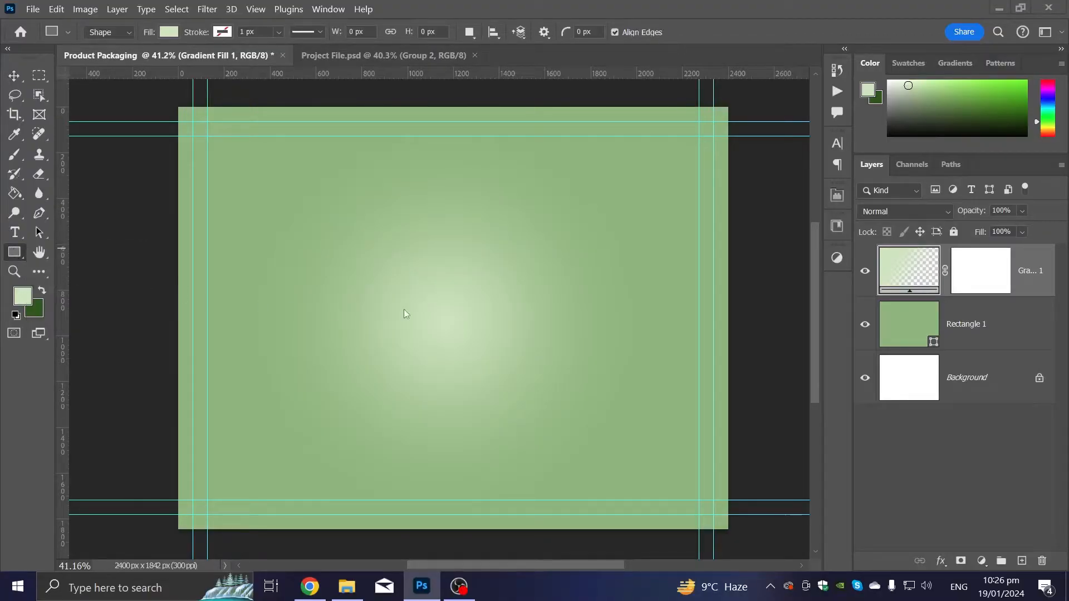
left_click_drag(334, 177, 660, 484)
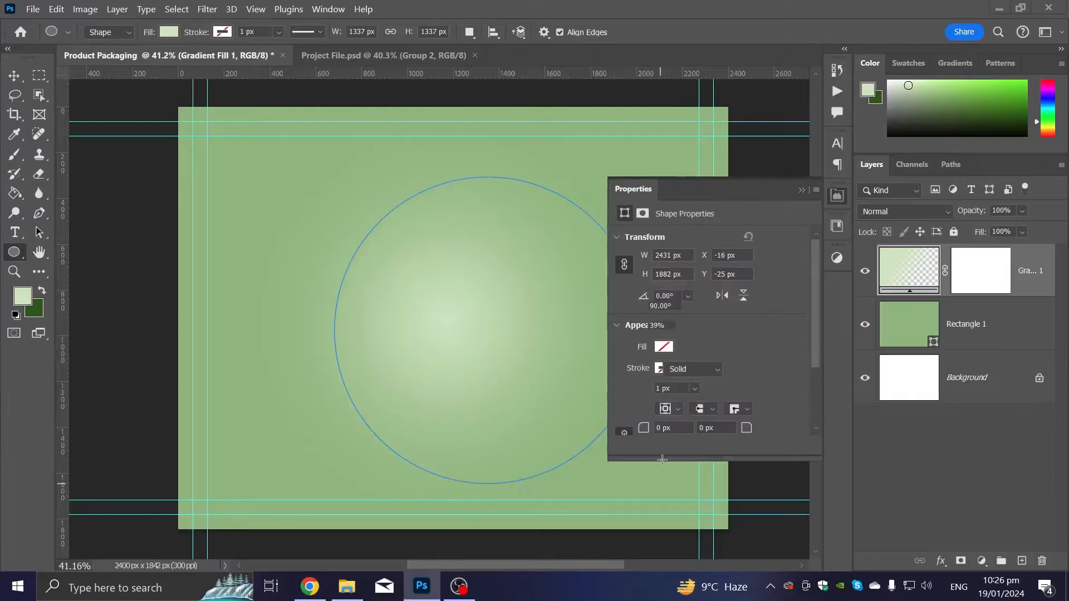
left_click(800, 192)
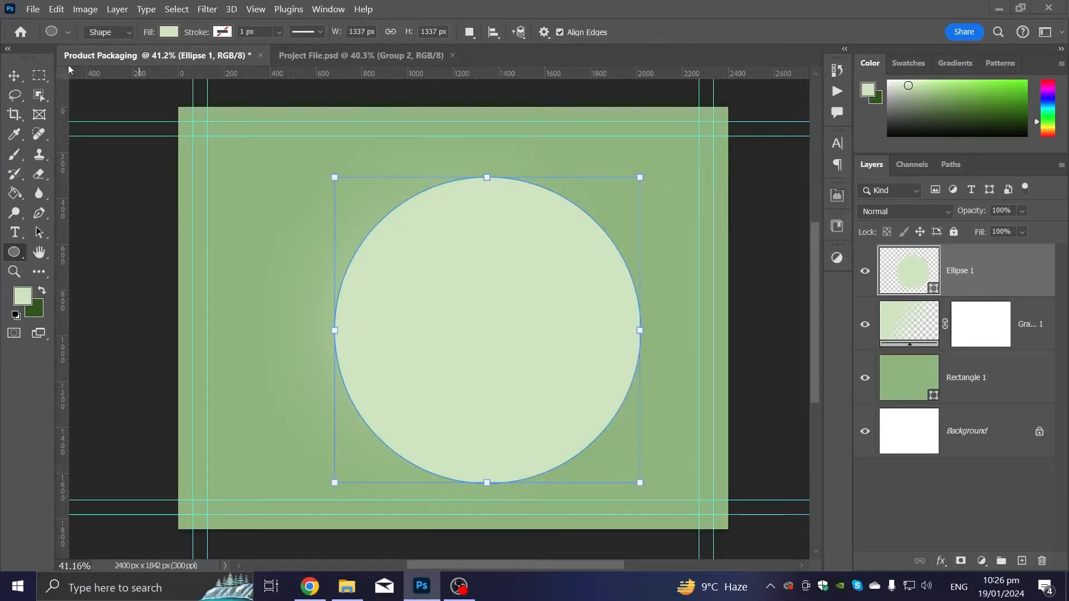
Distort the circle in perspective until its sides cross into a teardrop, and enlarge it to about 116% width and 119% height.
left_click(14, 75)
left_click(57, 9)
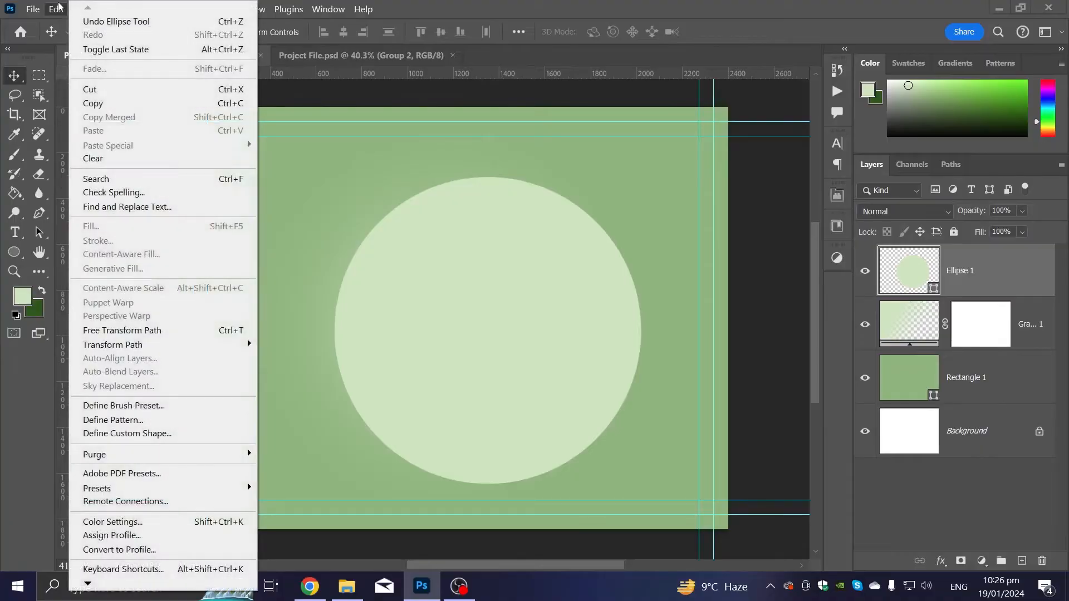
left_click(111, 333)
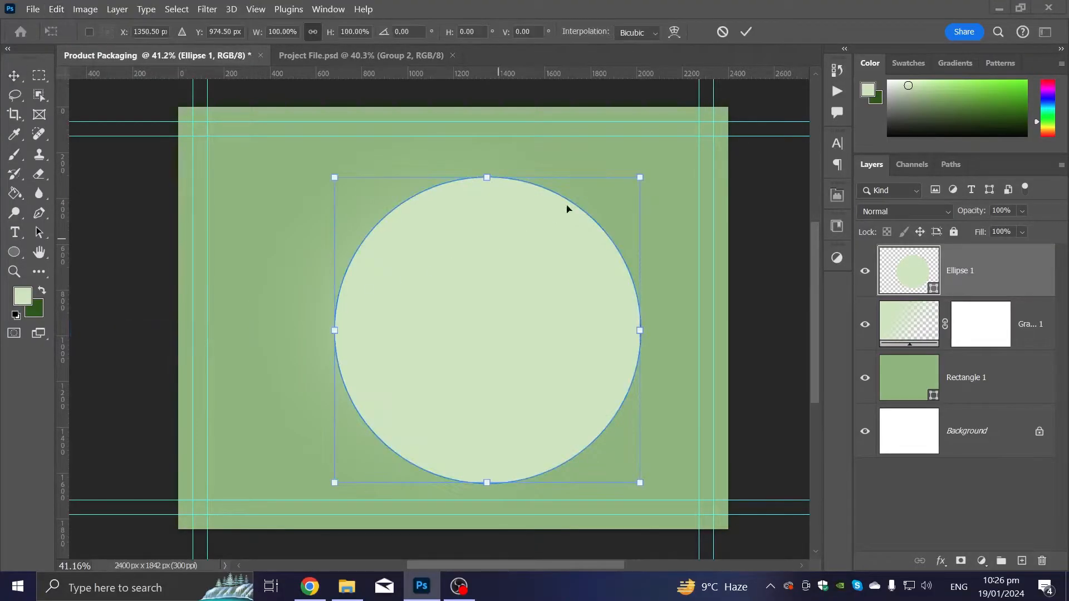
left_click_drag(640, 179, 427, 171)
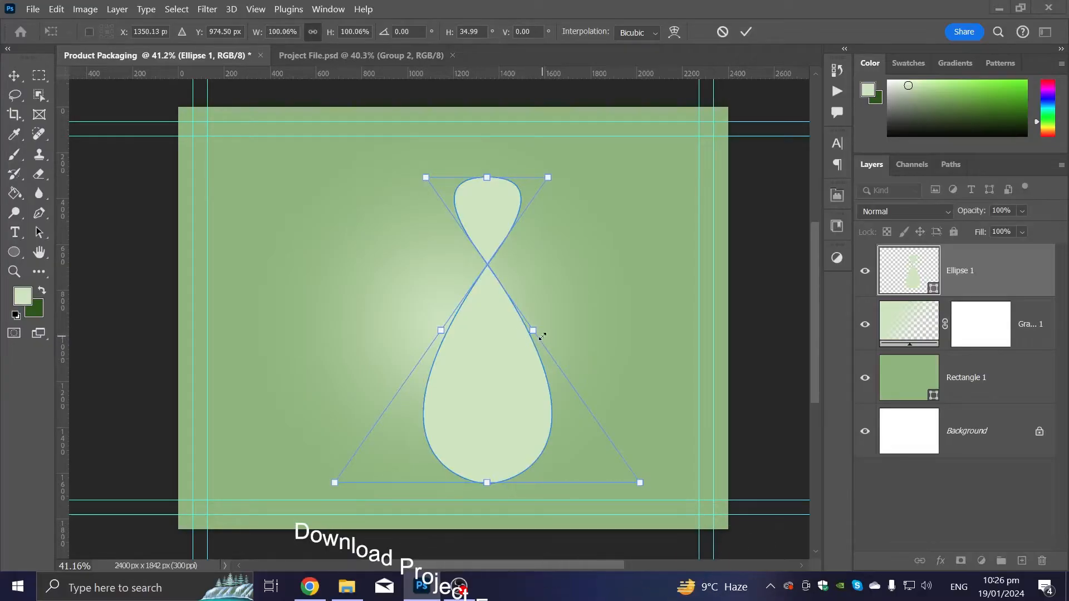
left_click_drag(540, 336, 547, 335)
left_click_drag(550, 335, 551, 334)
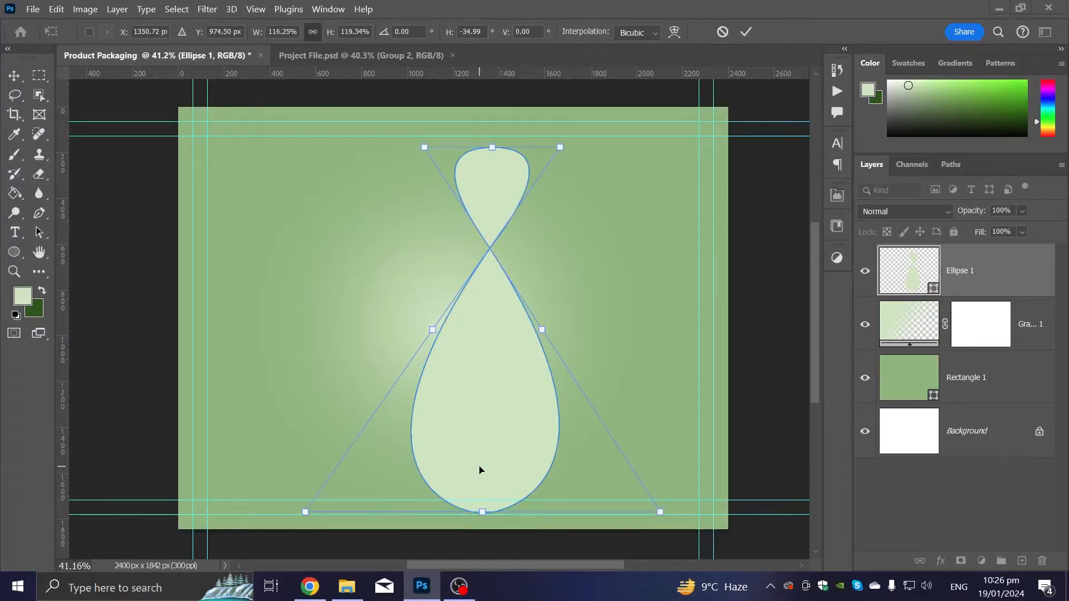
key("Return")
Move the teardrop up so its tip runs off the canvas's top edge at the middle, and enlarge it to about 761 px wide.
left_click_drag(484, 475, 478, 268)
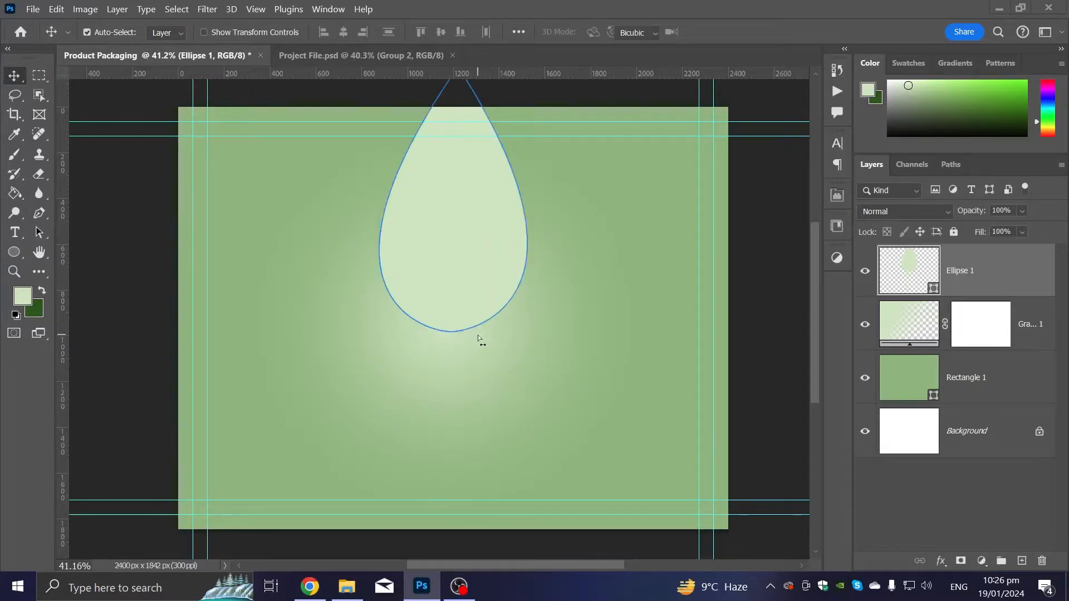
key("ctrl+t")
left_click_drag(453, 334, 434, 293)
key("Return")
scroll(454, 341, "up", 1, "alt")
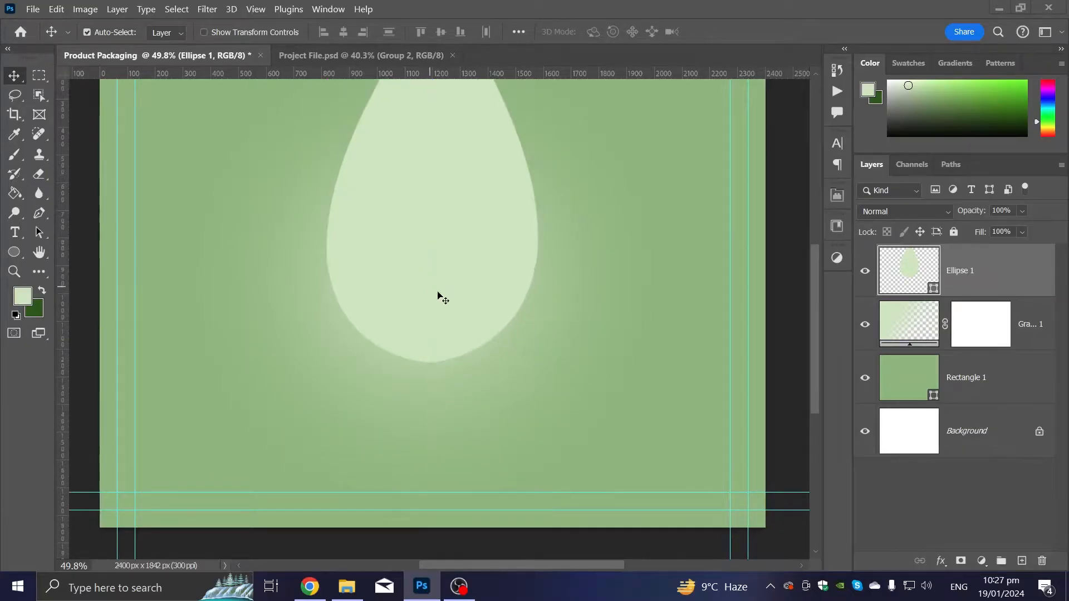
scroll(447, 305, "down", 1, "alt")
left_click_drag(436, 232, 442, 284)
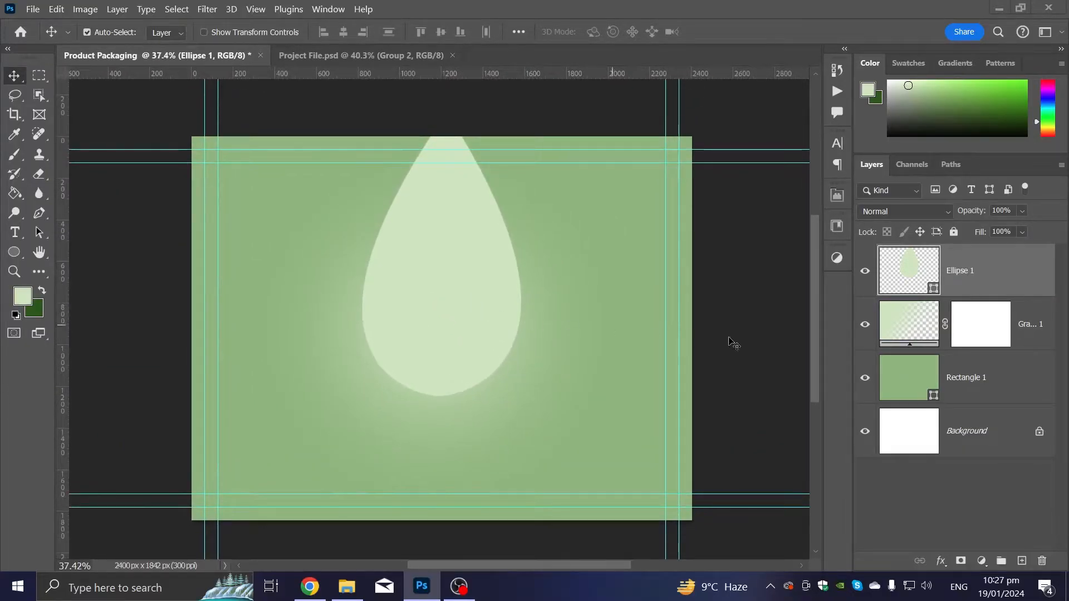
Duplicate the teardrop layer under the default copy name.
right_click(1008, 277)
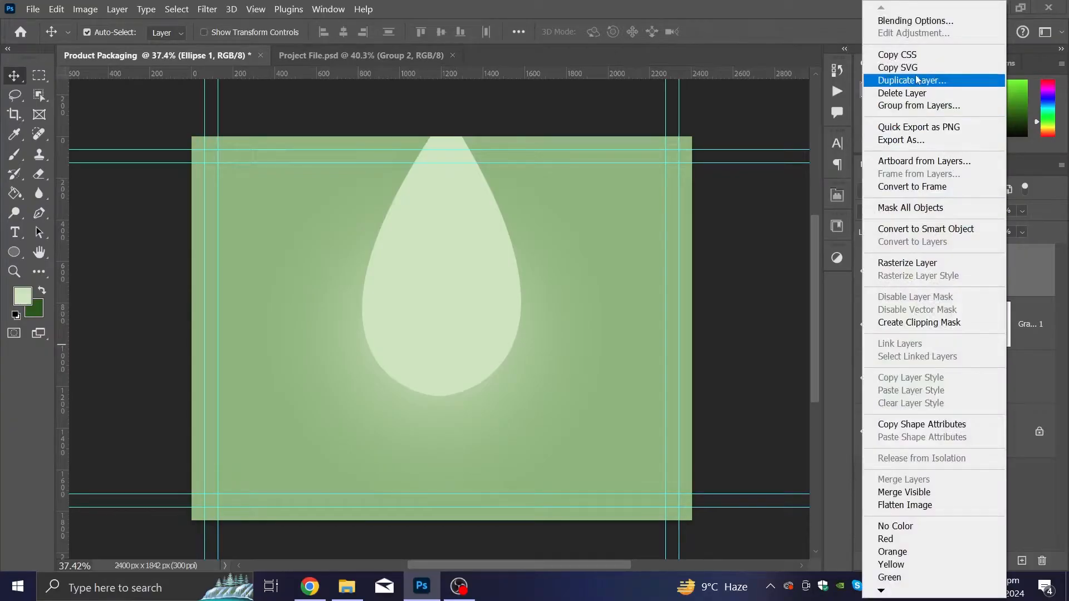
left_click(891, 79)
left_click(662, 154)
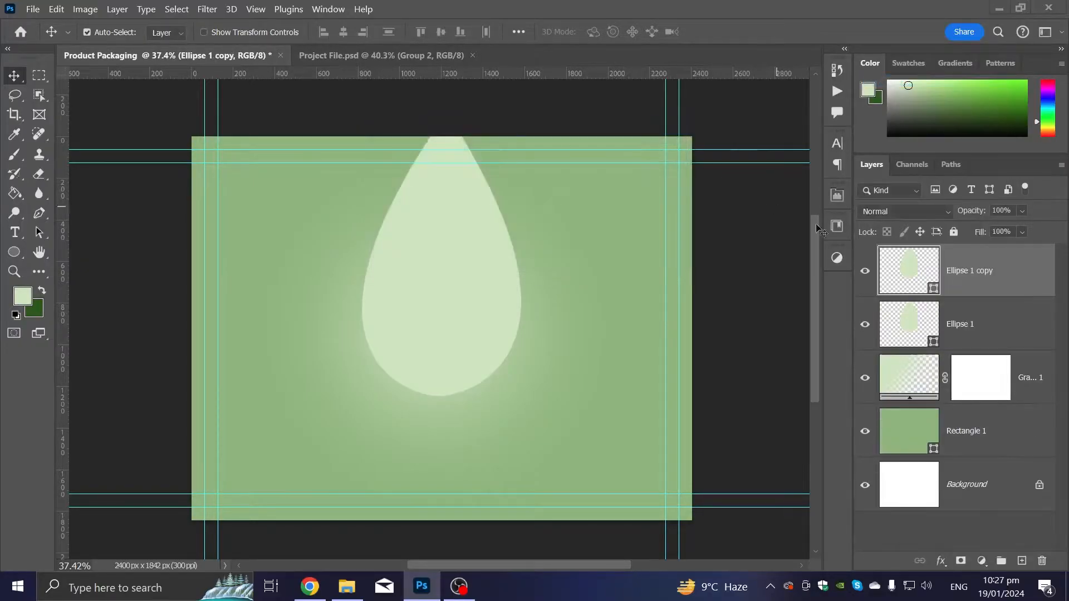
Give the original teardrop beneath the copy no fill and a dark green stroke about 81 px wide.
left_click(966, 320)
left_click(14, 252)
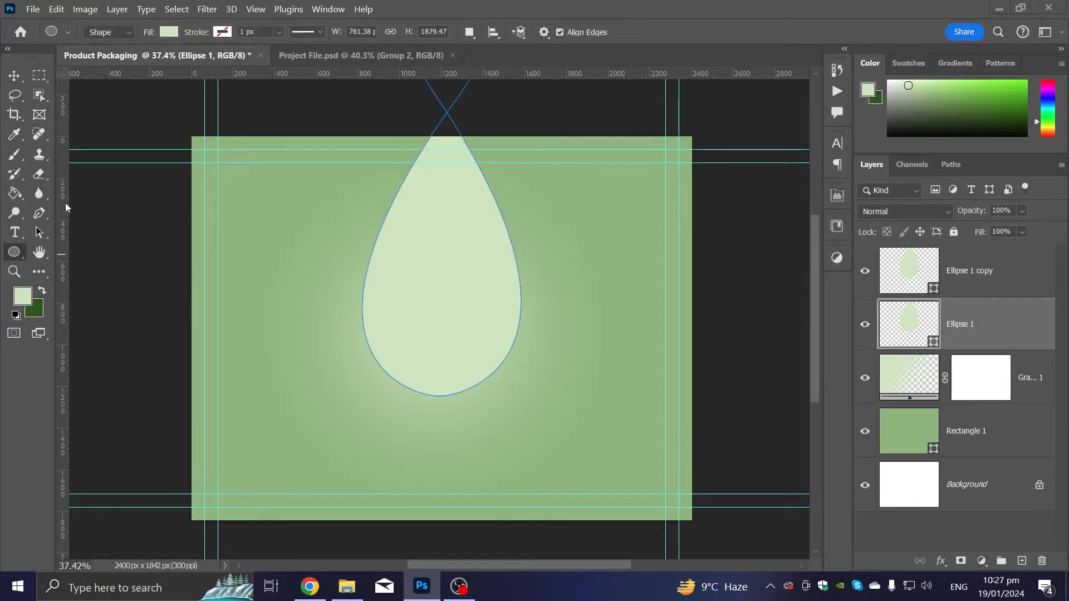
left_click(168, 32)
left_click(80, 60)
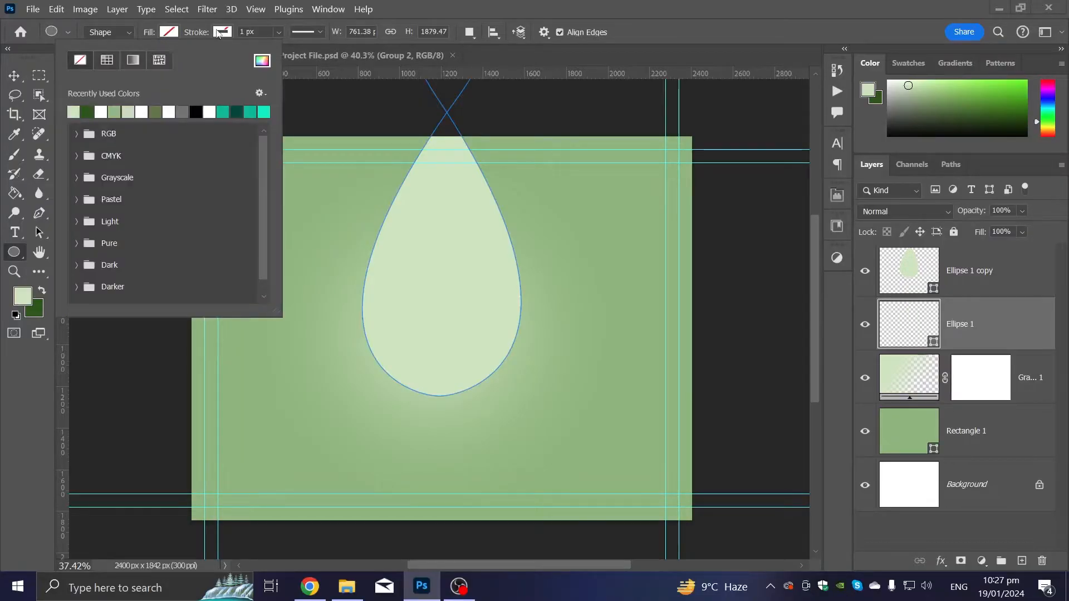
left_click(221, 32)
left_click(145, 113)
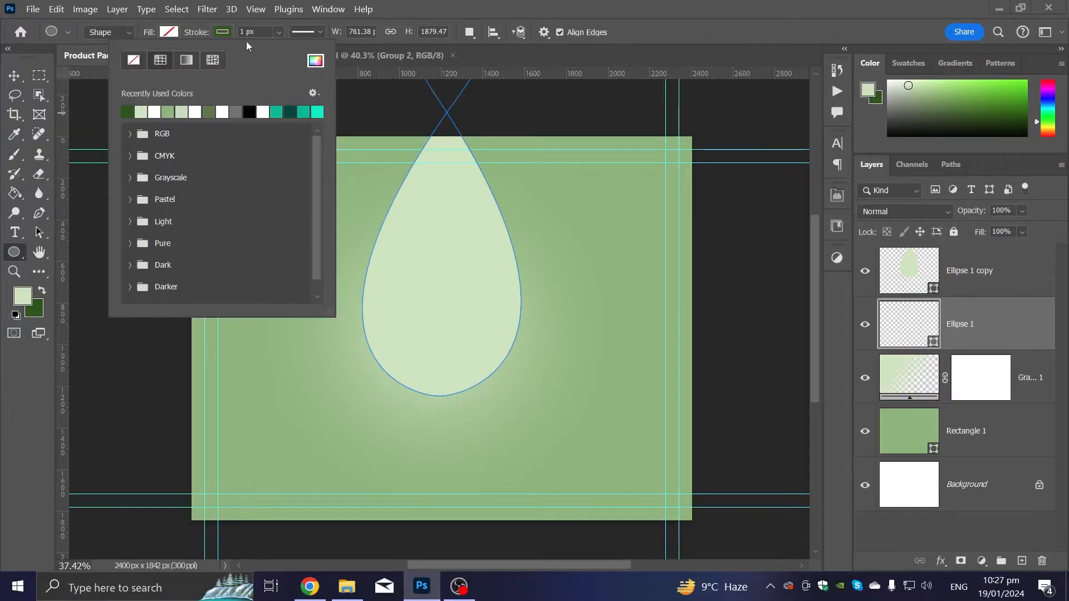
left_click(279, 33)
left_click_drag(288, 50, 306, 50)
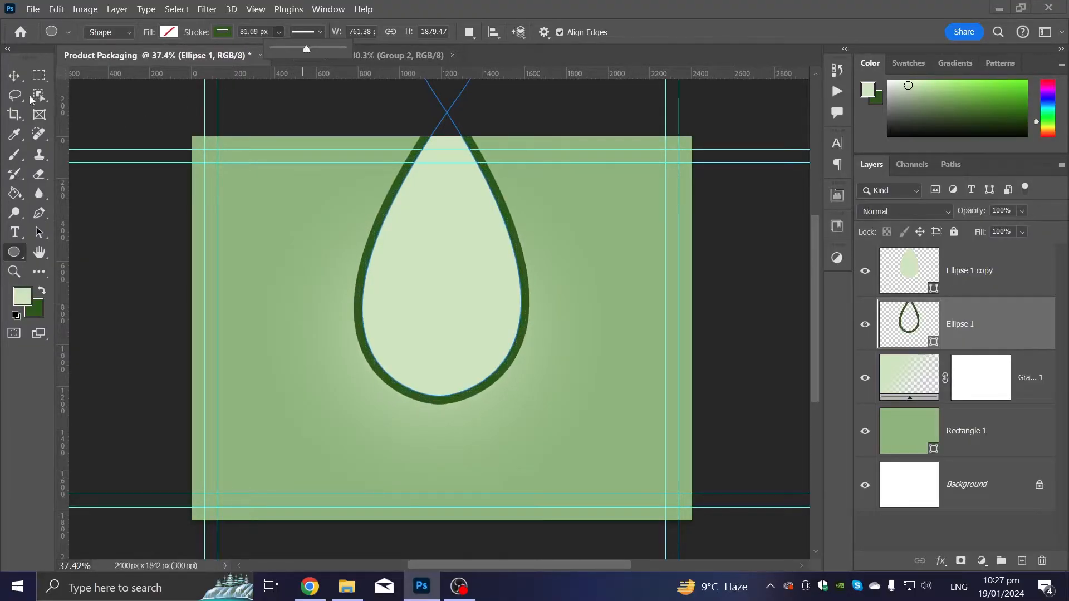
Open the maksim-shutov mixed nuts photo from the Downloads folder and place it over the canvas in the Product Packaging document.
left_click(14, 75)
scroll(208, 272, "up", 2)
left_click_drag(447, 305, 427, 308)
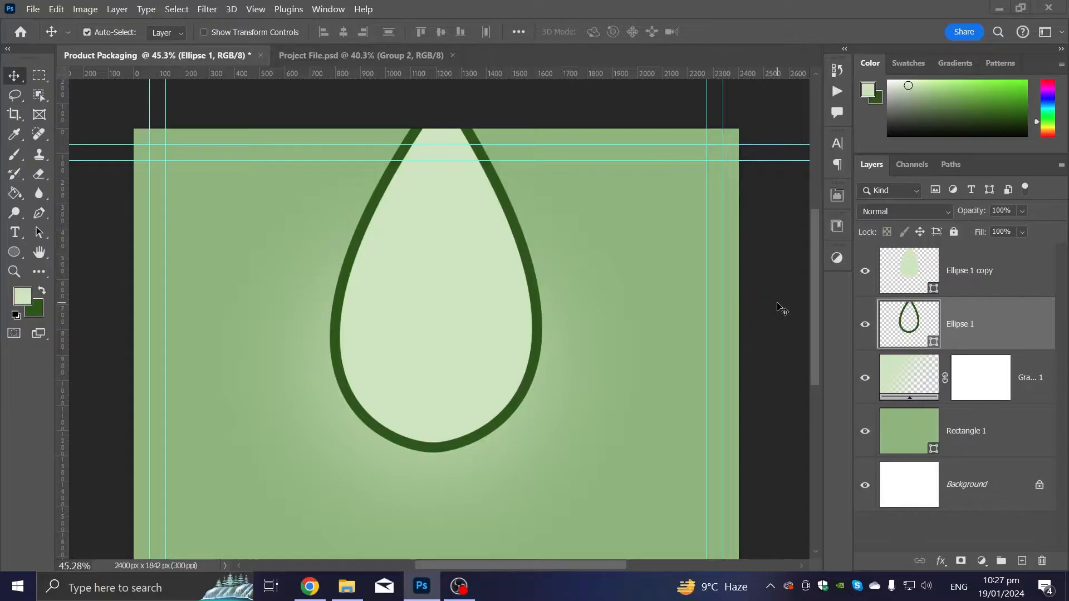
scroll(785, 311, "down", 2)
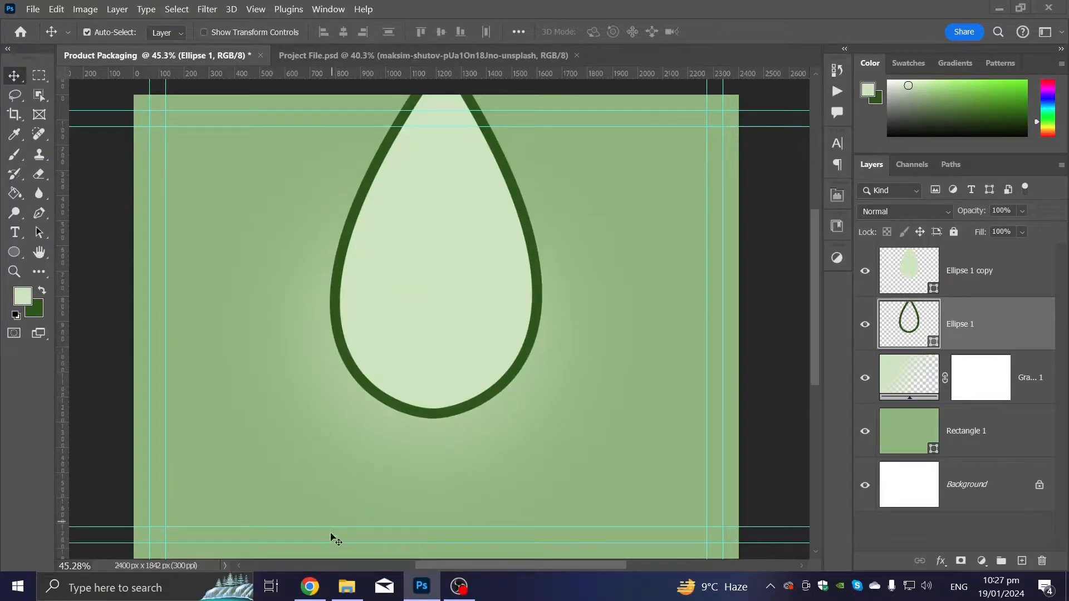
left_click(347, 586)
left_click(238, 166)
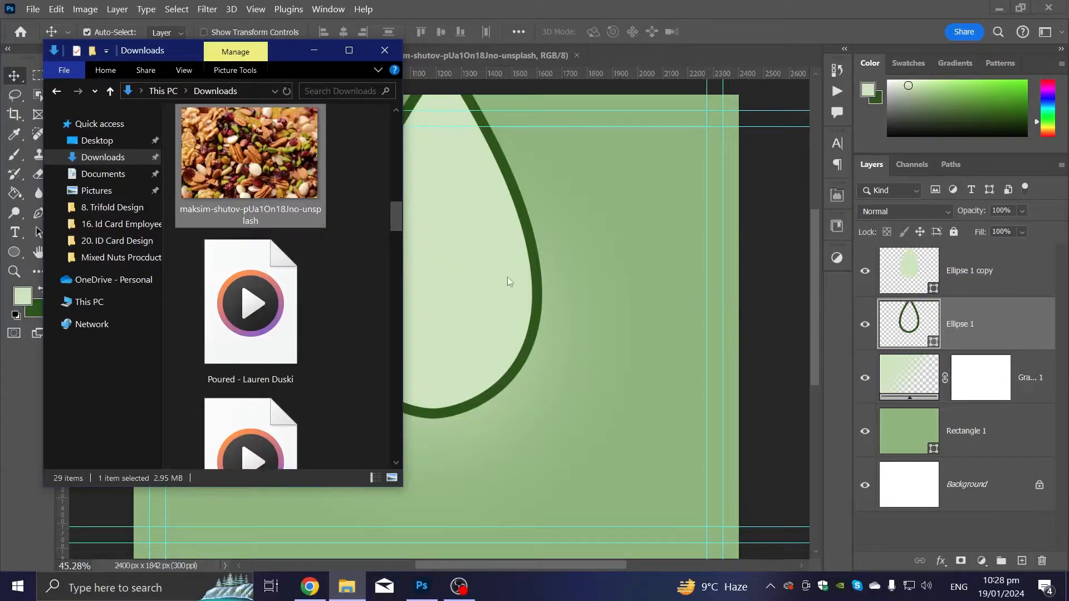
left_click_drag(303, 55, 915, 201)
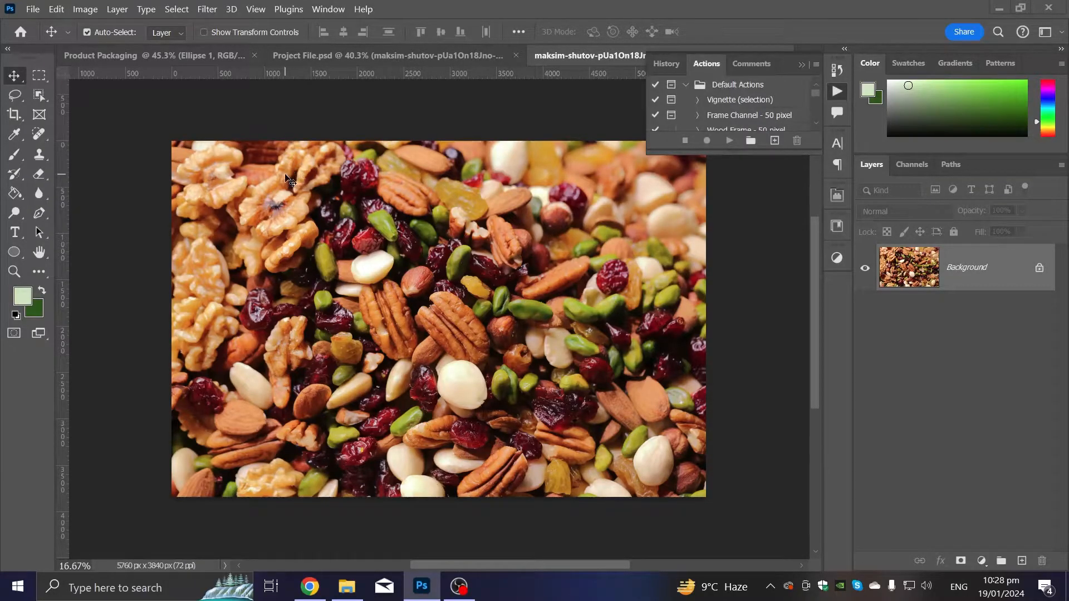
left_click_drag(249, 139, 208, 96)
left_click_drag(355, 267, 408, 305)
scroll(408, 306, "down", 2)
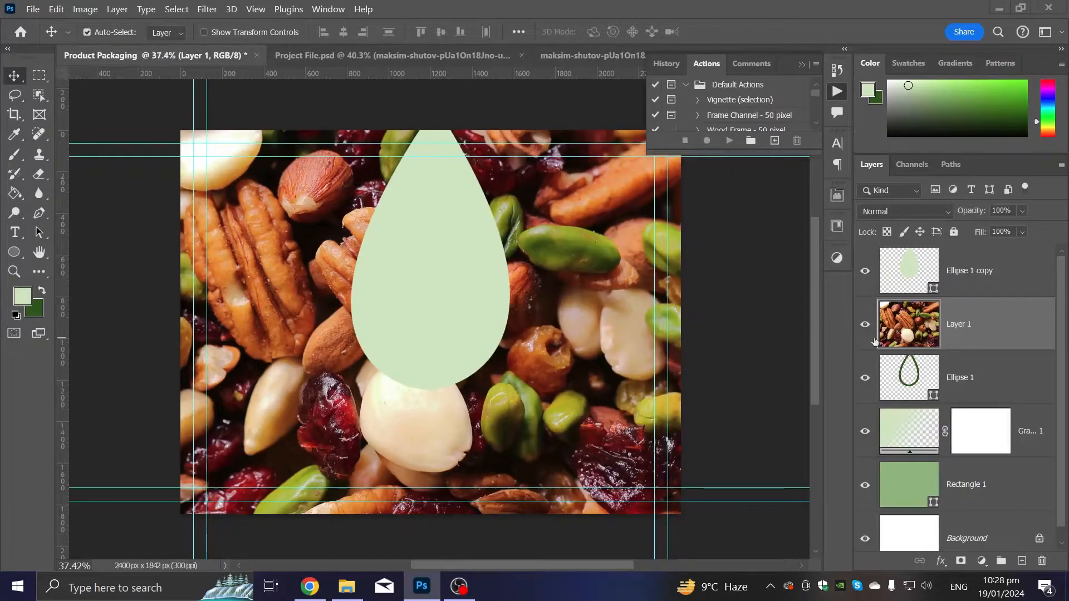
Put the nuts photo layer above the copied teardrop and clip it to that shape with a clipping mask.
right_click(969, 273)
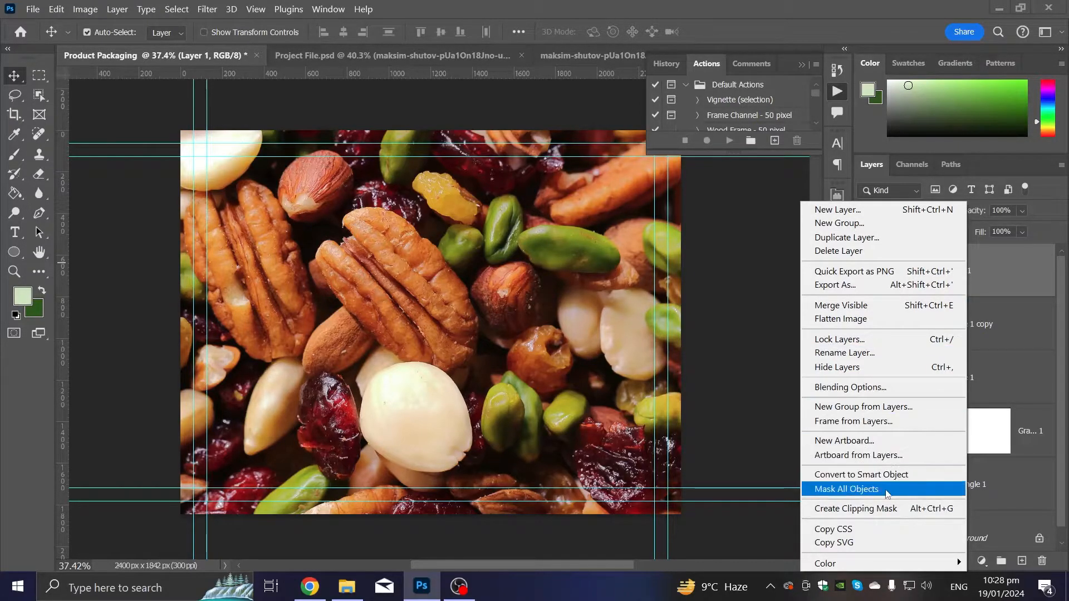
left_click(889, 508)
Free-transform the clipped nuts photo, scaling it down proportionally to about 34% over the teardrop.
scroll(572, 351, "down", 4)
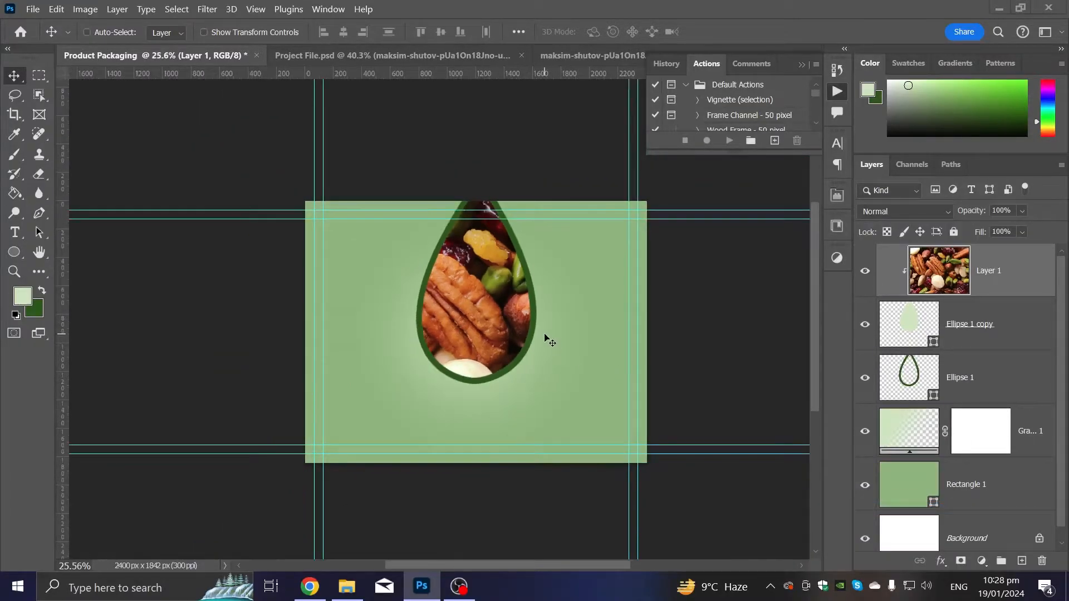
key("ctrl+t")
scroll(540, 351, "down", 2)
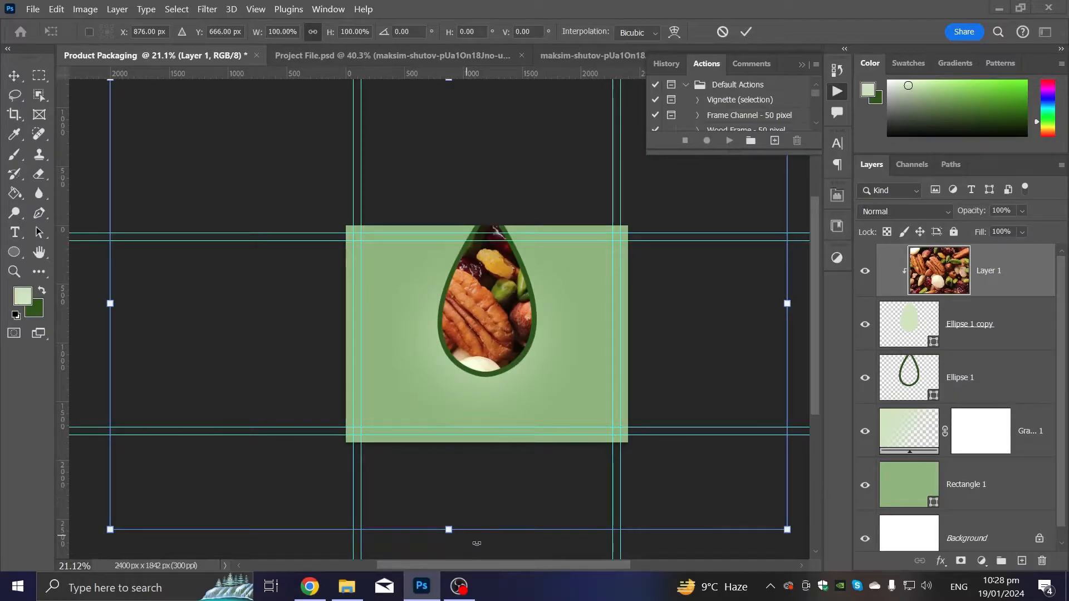
left_click_drag(448, 529, 482, 382)
scroll(482, 381, "down", 2)
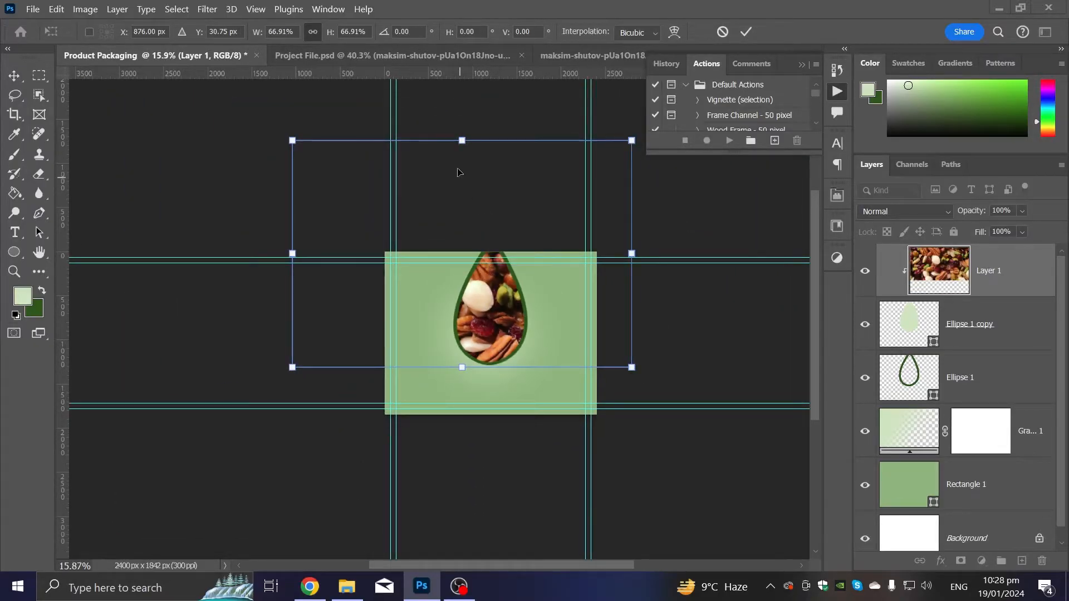
left_click_drag(461, 141, 490, 254)
scroll(514, 265, "up", 6)
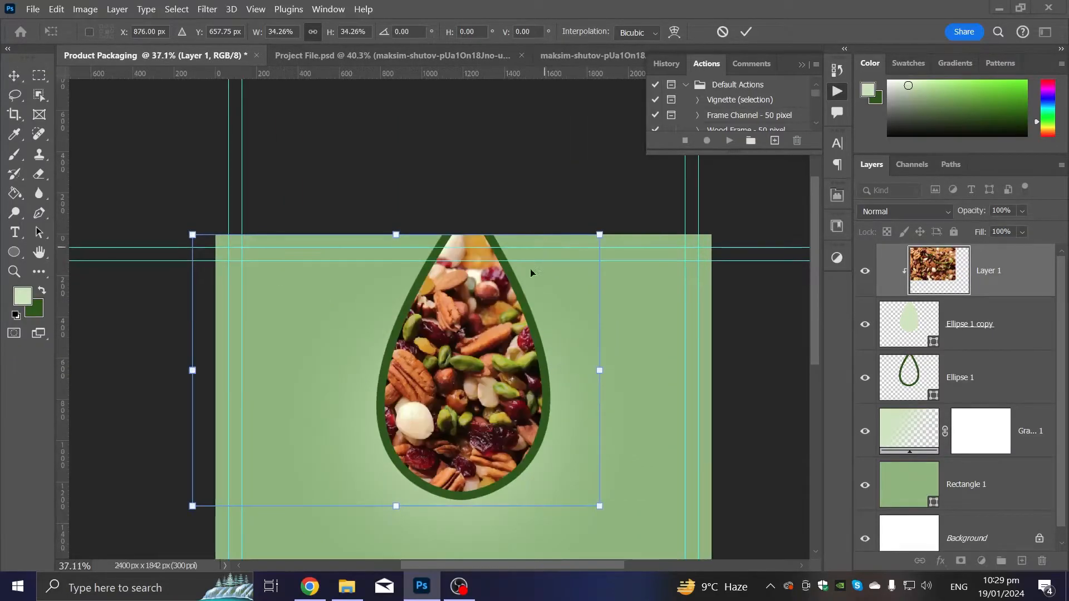
Rotate the nuts photo 90° and scale it to about 22.5%, centred so it covers the whole teardrop.
left_click_drag(631, 213, 462, 458)
mouse_move(431, 391)
left_mouse_down()
mouse_move(456, 387)
mouse_move(447, 388)
left_mouse_up()
left_click_drag(276, 368, 378, 368)
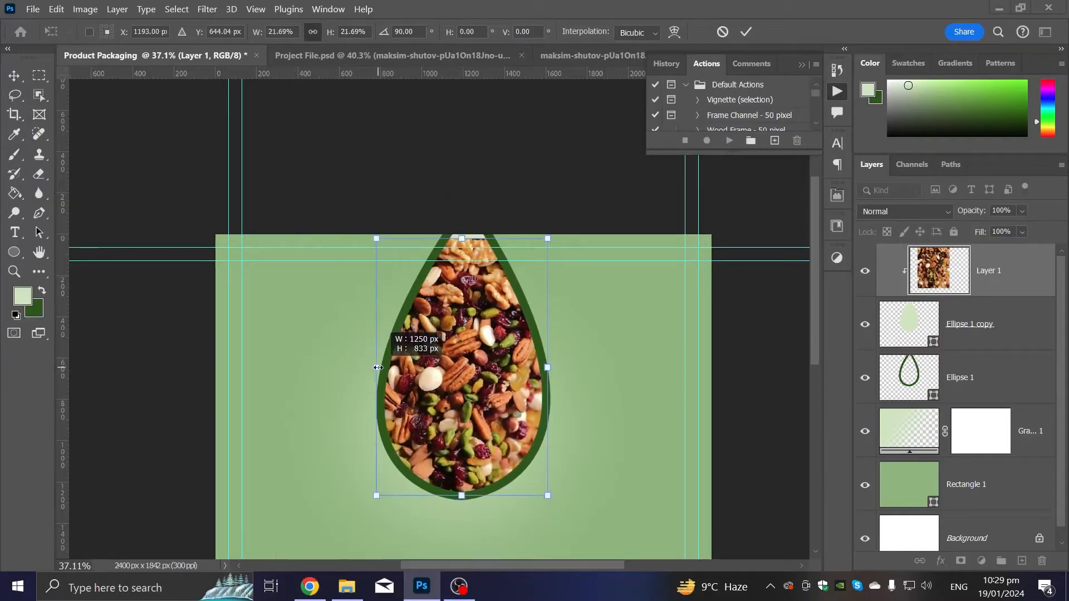
mouse_move(466, 238)
left_mouse_down()
mouse_move(462, 261)
mouse_move(479, 226)
left_mouse_up()
scroll(456, 264, "down", 3)
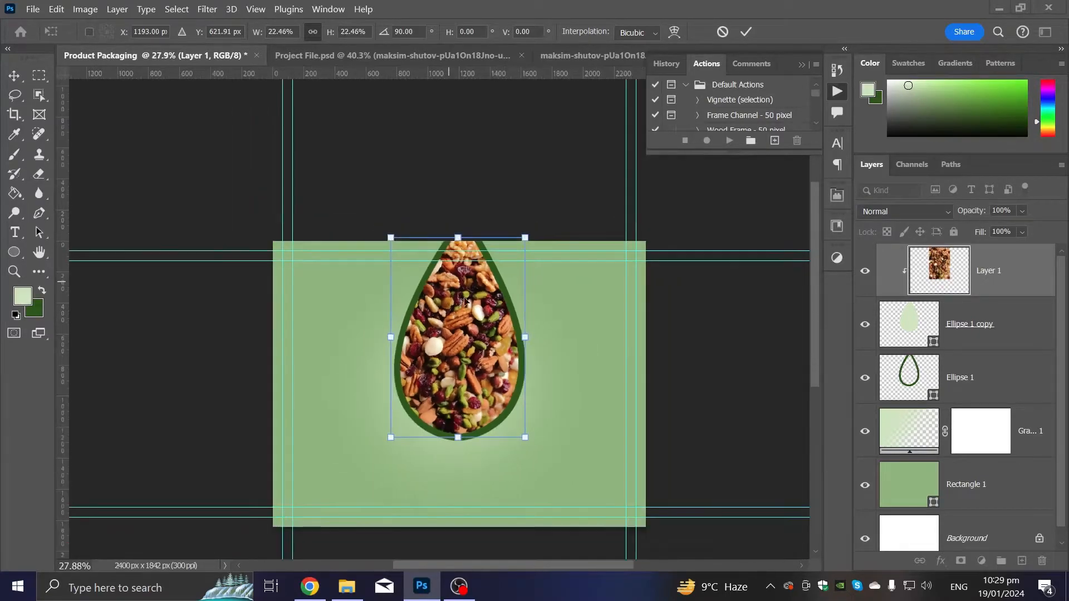
scroll(492, 372, "up", 3)
left_click_drag(474, 292, 473, 253)
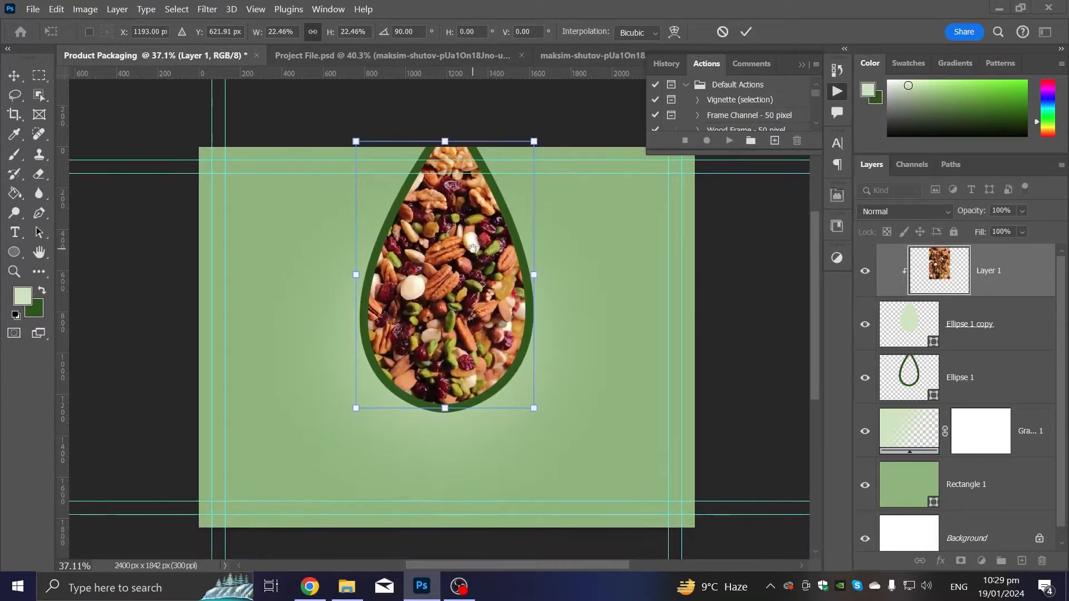
key("Return")
Add the centred text "MIXED NUTS" on two lines in the empty area below and beside the teardrop.
scroll(485, 266, "up", 2)
scroll(466, 315, "down", 3)
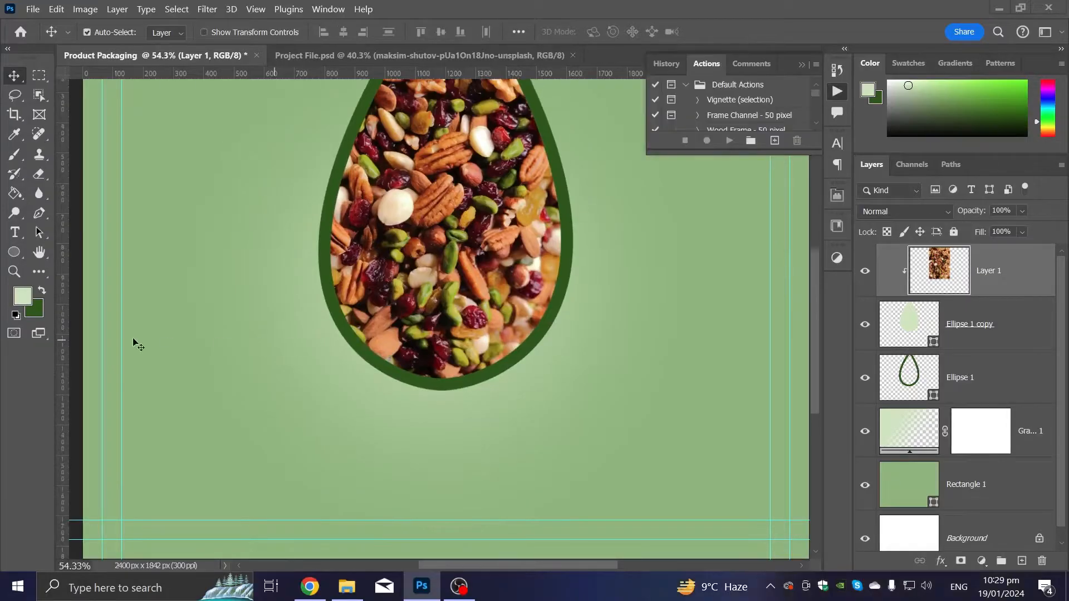
key("t")
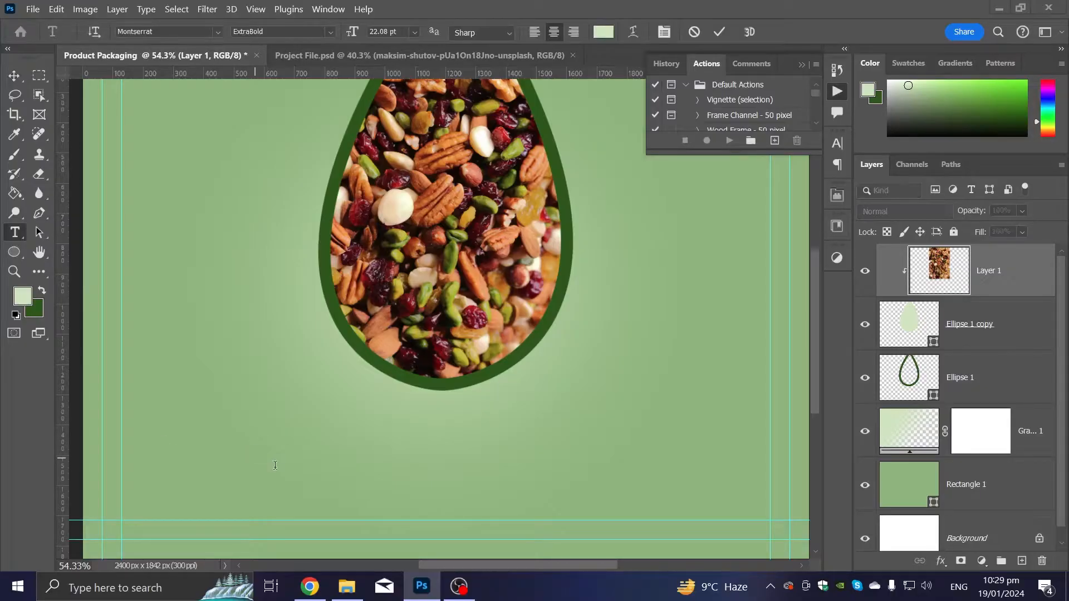
left_click(256, 452)
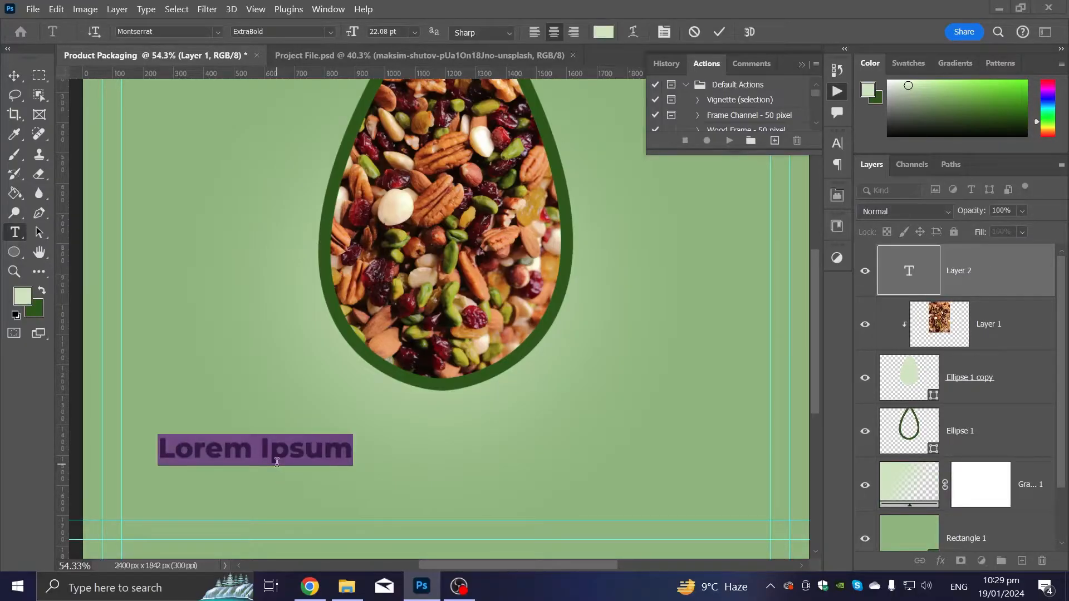
type("MIXED ")
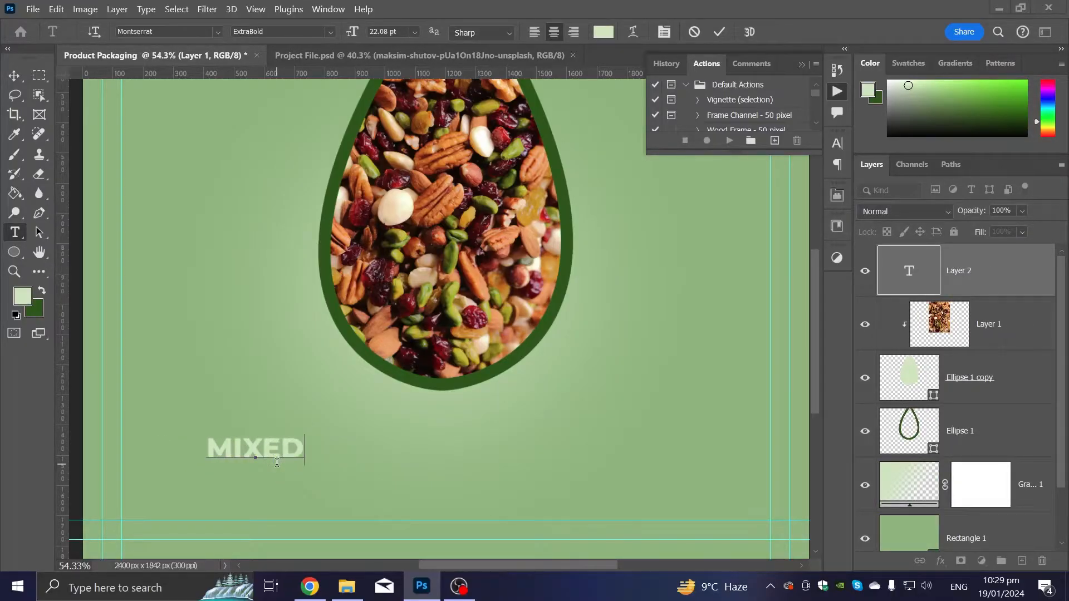
type("NUTS")
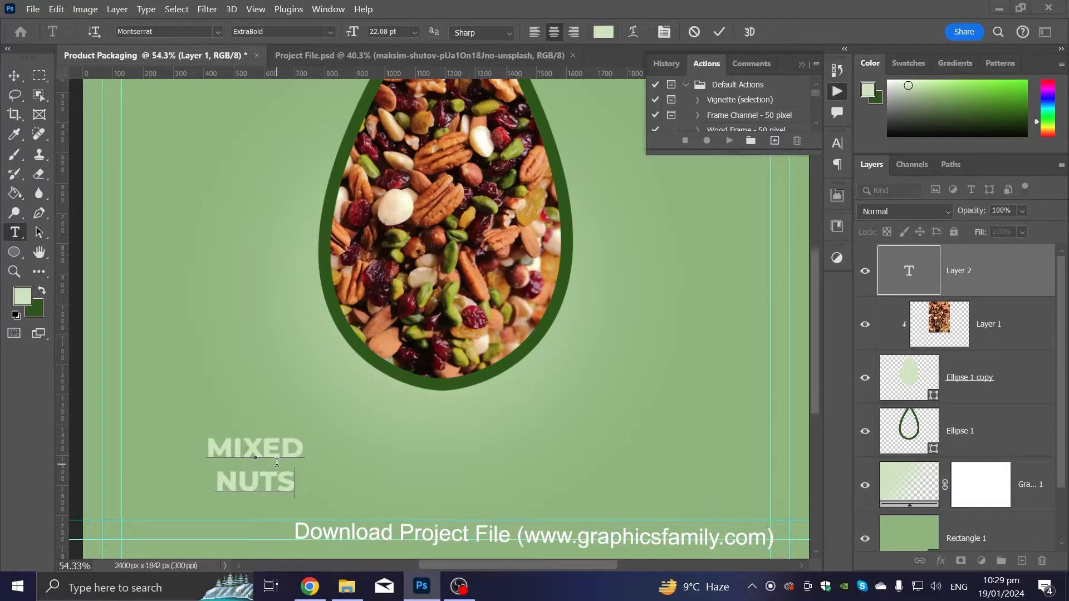
Set the font of the whole MIXED NUTS text to Lemon Regular.
key("ctrl+a")
left_click(211, 31)
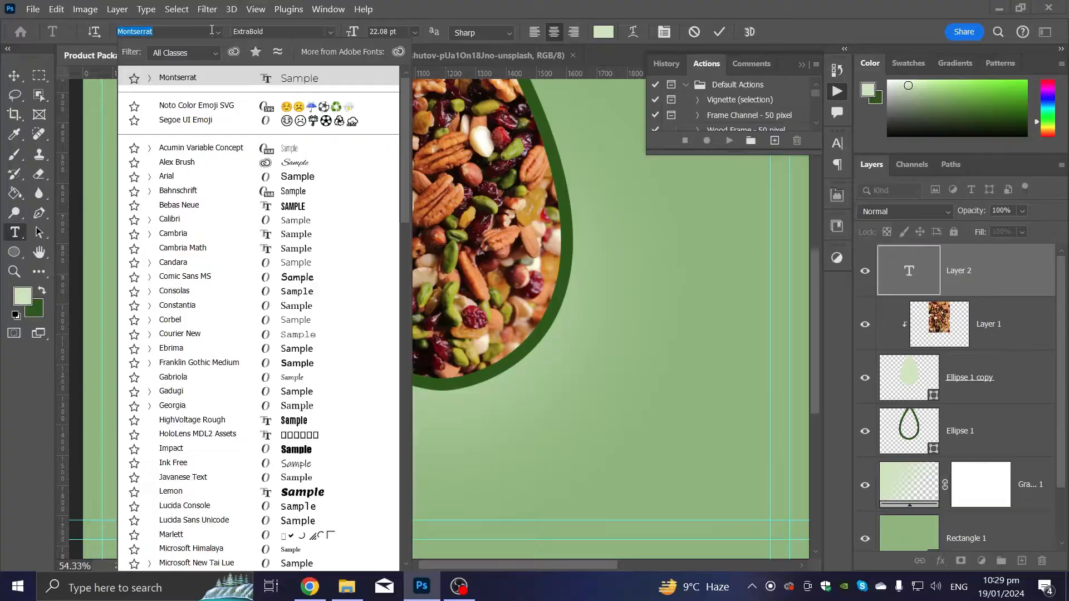
type("Lemon")
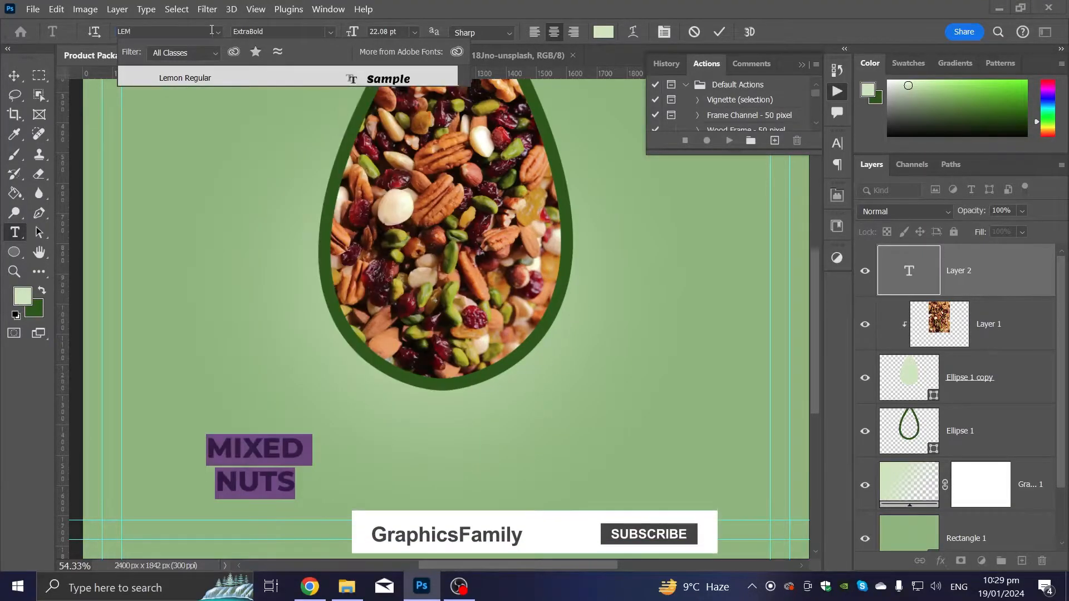
left_click(370, 82)
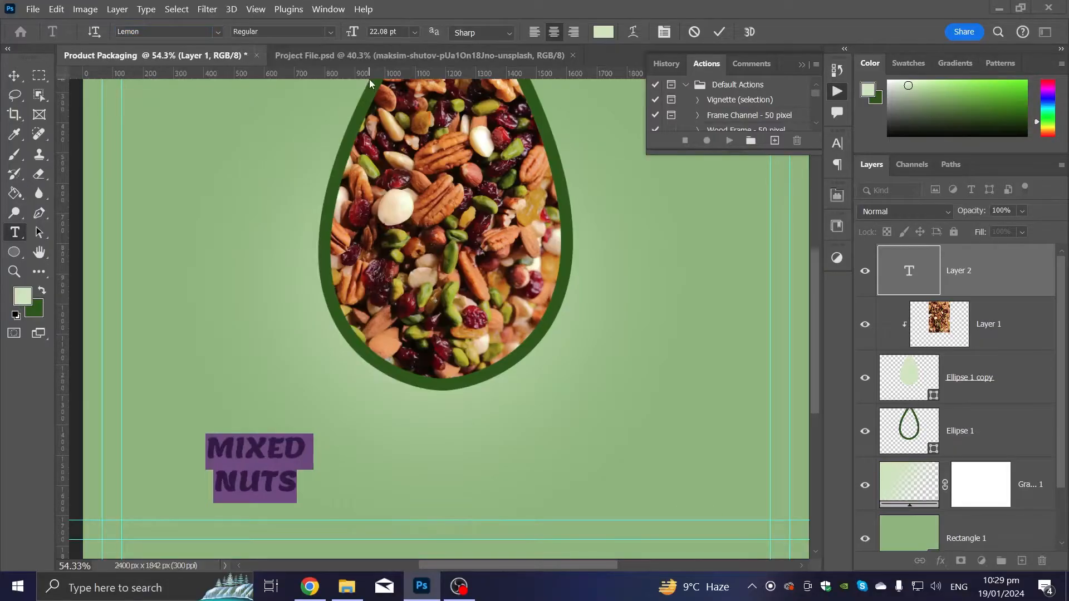
left_click(12, 78)
Enlarge the MIXED NUTS text to about 228% and place it centred directly below the teardrop.
key("ctrl+t")
left_click_drag(313, 434, 439, 348)
left_click_drag(377, 396, 493, 442)
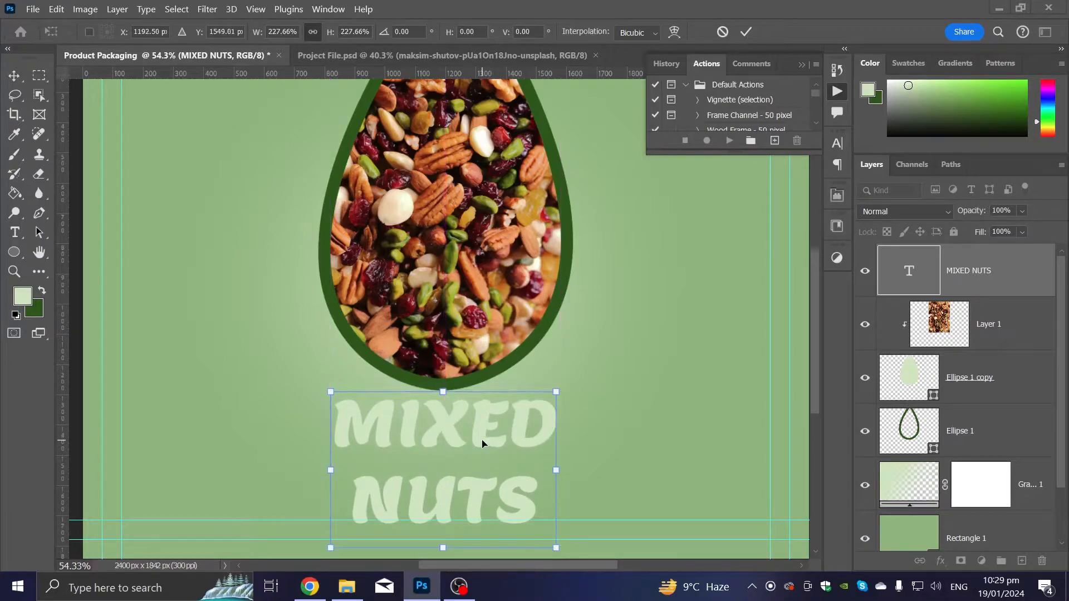
key("Return")
Tighten the line spacing of both MIXED NUTS lines to a leading of 46 pt.
left_click(16, 235)
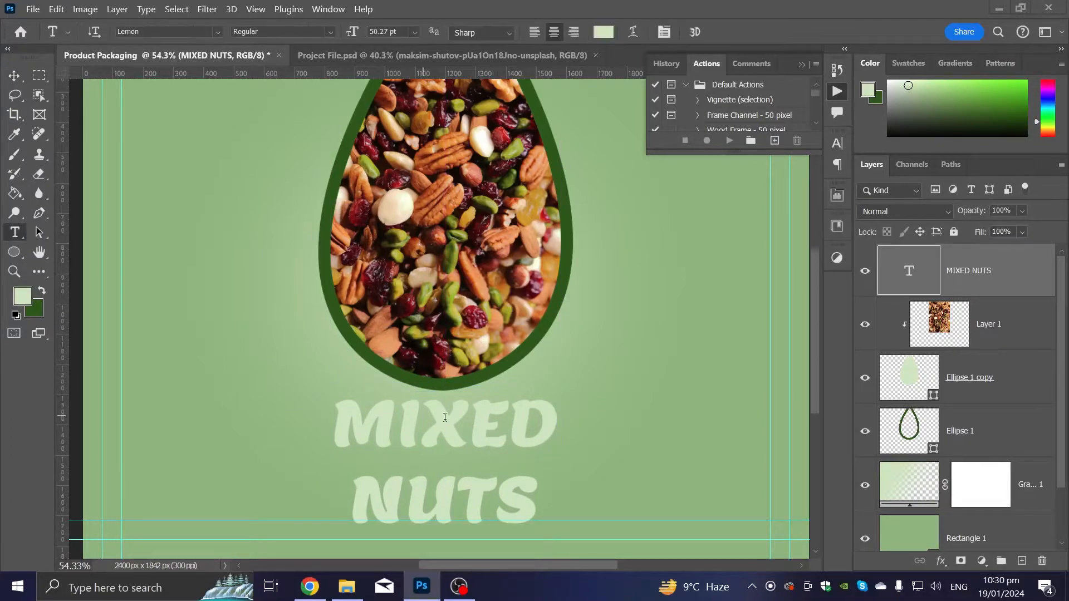
double_click(444, 417)
left_click_drag(444, 418, 474, 478)
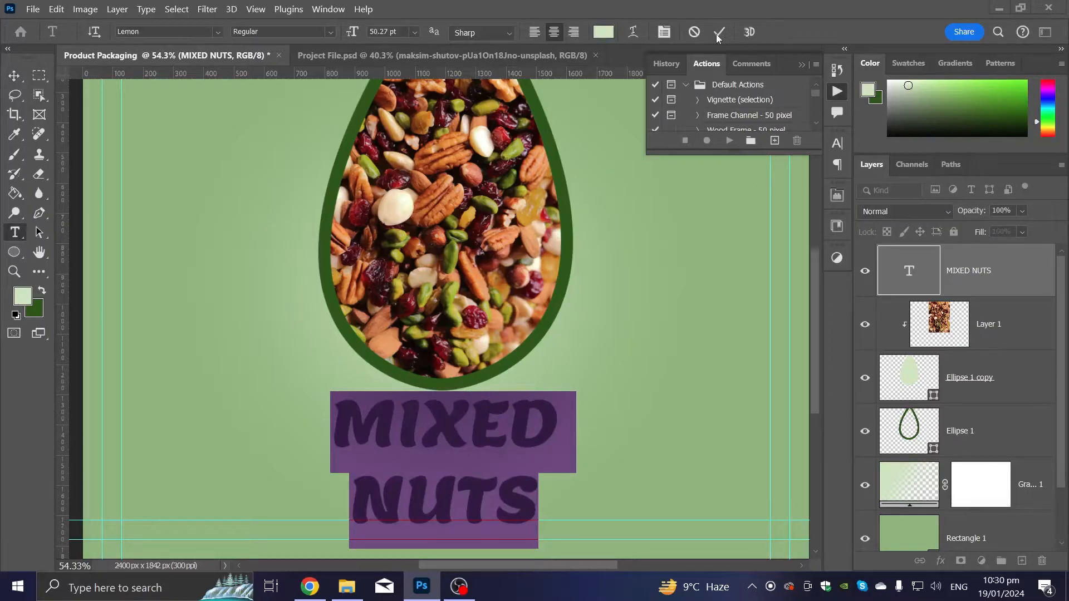
left_click(668, 35)
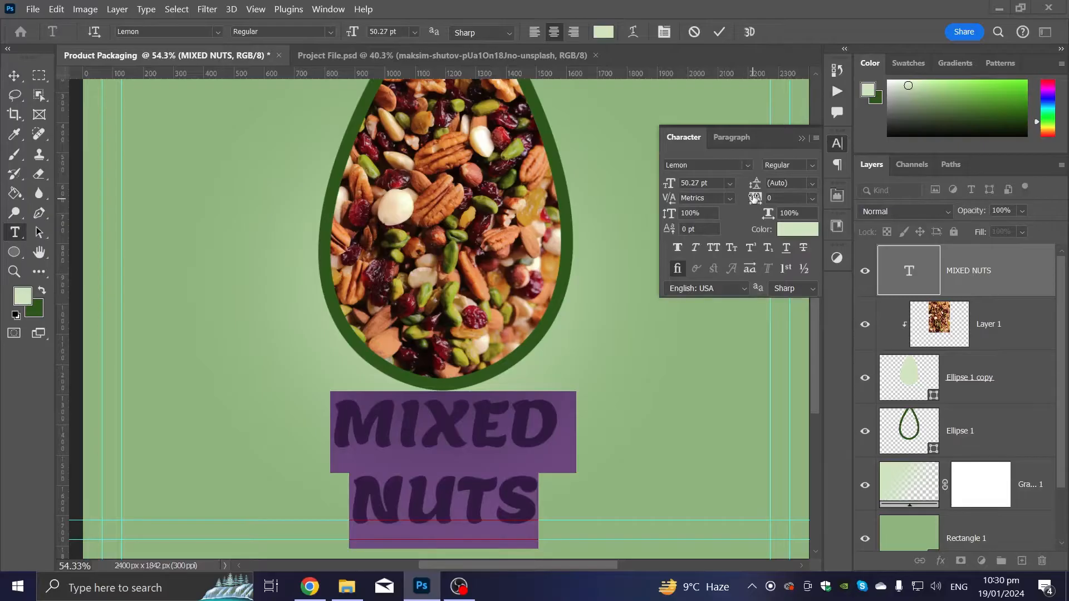
left_click_drag(753, 184, 740, 189)
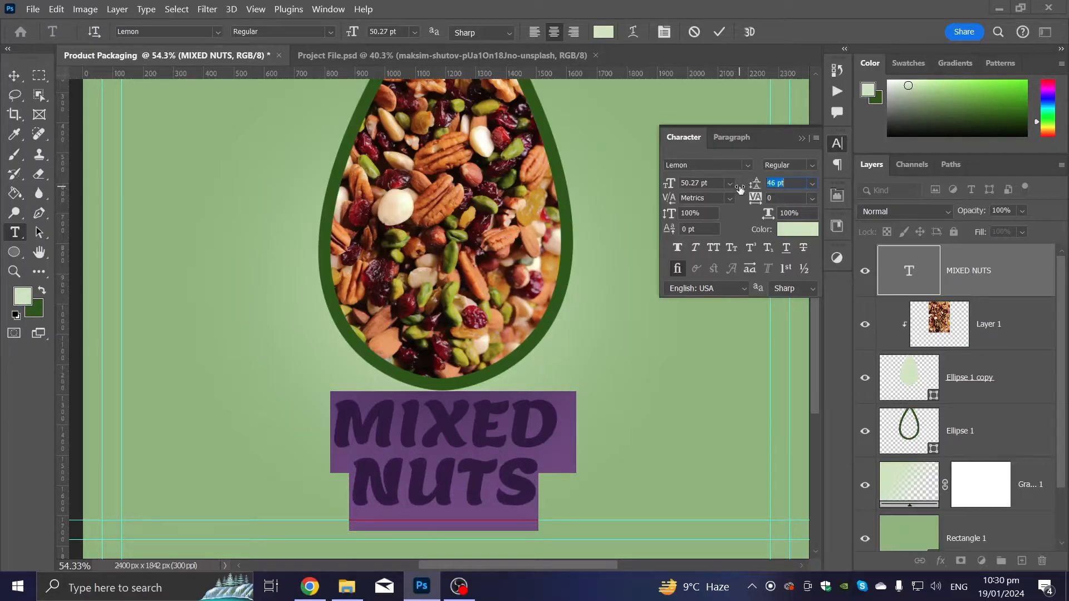
left_click(15, 76)
Align the MIXED NUTS text to the canvas's horizontal centre and adjust its position just below the teardrop.
scroll(389, 454, "up", 1)
scroll(451, 359, "down", 2)
left_click_drag(450, 347, 453, 350)
key("ctrl+a")
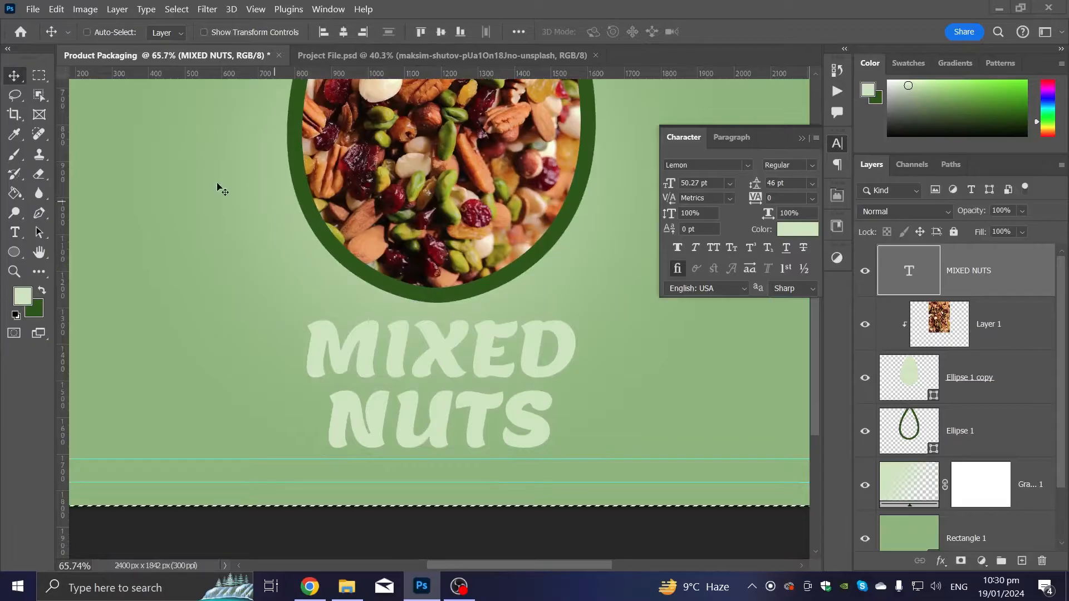
left_click(343, 34)
key("ctrl+d")
scroll(501, 329, "up", 2)
mouse_move(436, 363)
left_mouse_down()
mouse_move(445, 353)
mouse_move(432, 345)
left_mouse_up()
scroll(432, 347, "down", 2)
key("ctrl")
scroll(458, 360, "down", 1)
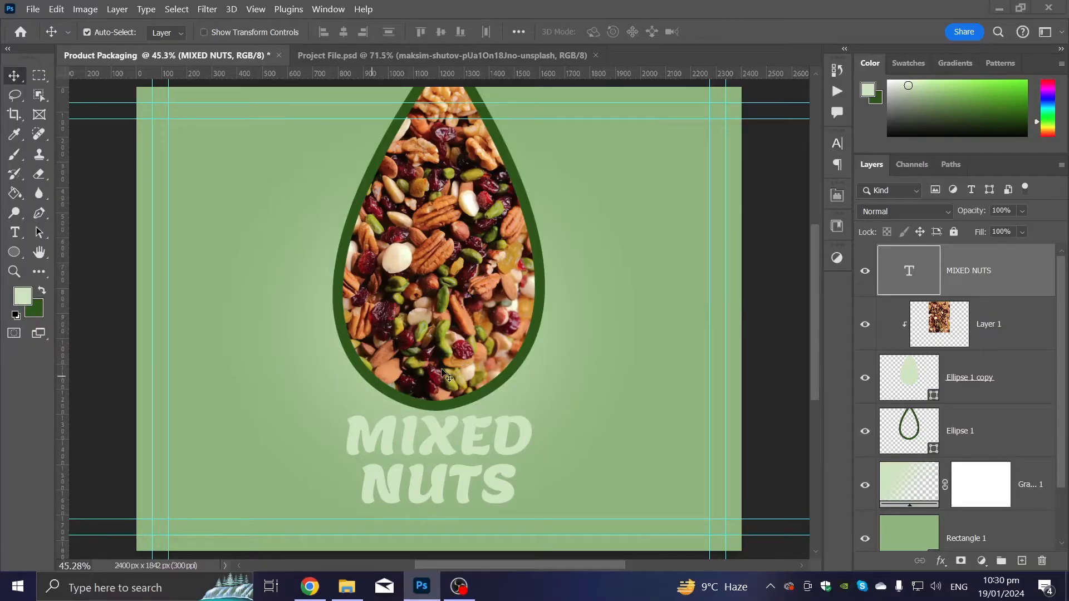
Duplicate the MIXED NUTS text layer twice under the default copy names.
right_click(985, 266)
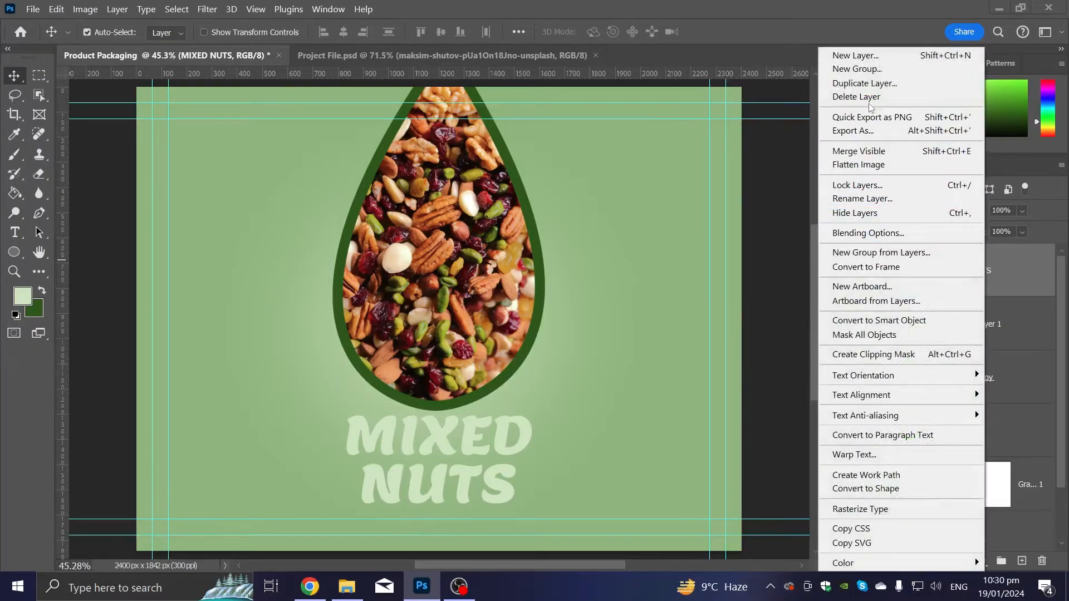
left_click(864, 84)
left_click(661, 155)
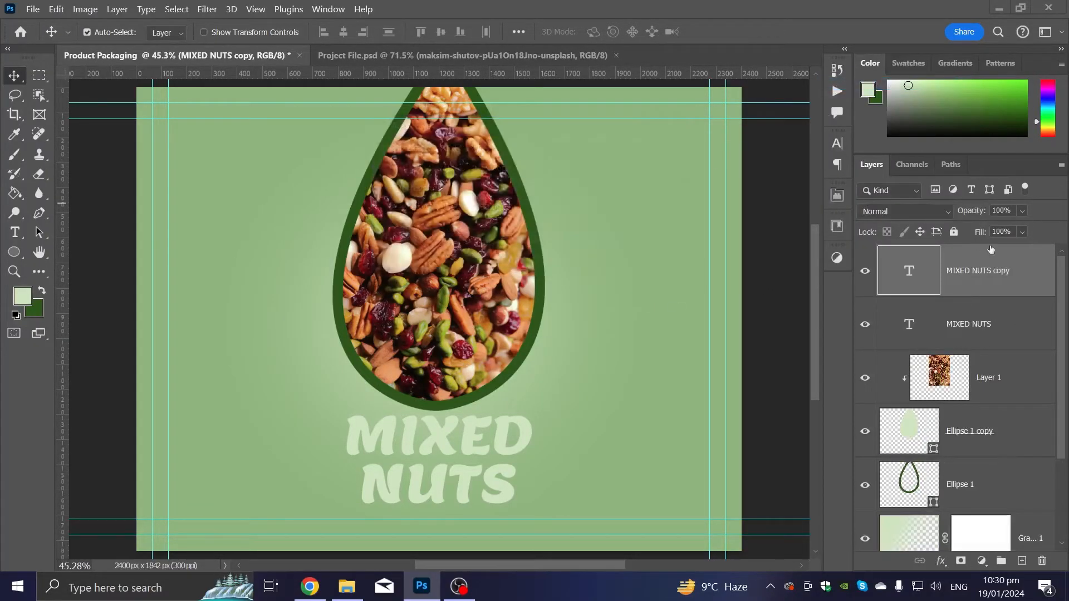
right_click(986, 267)
left_click(877, 83)
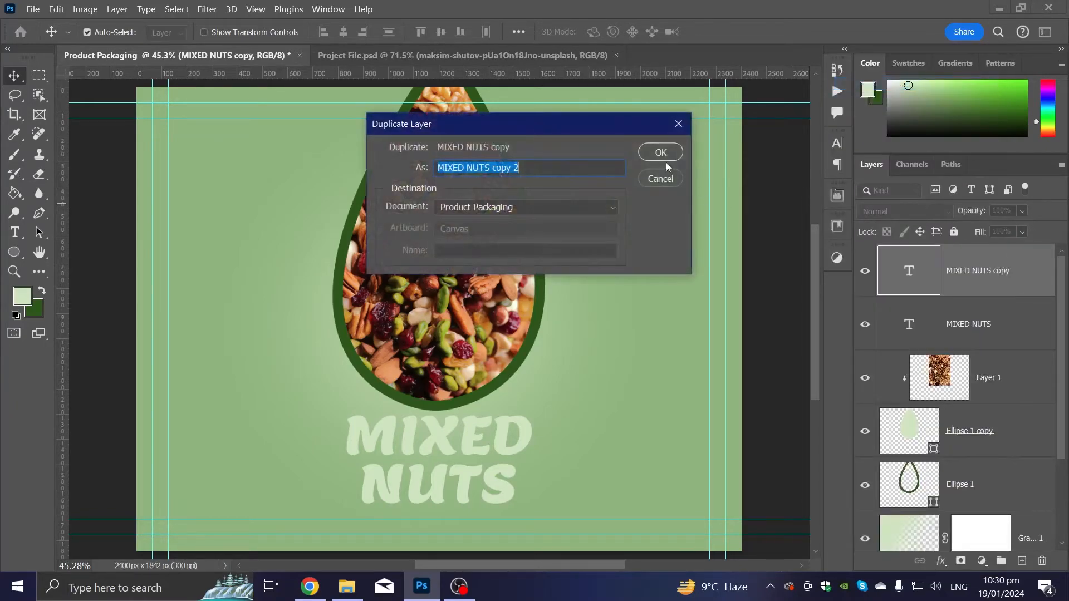
left_click(662, 155)
Hide the uppermost MIXED NUTS copy and recolour the first copy to the teardrop outline's dark green, 306014.
left_click(969, 327)
left_click(868, 271)
left_click(15, 233)
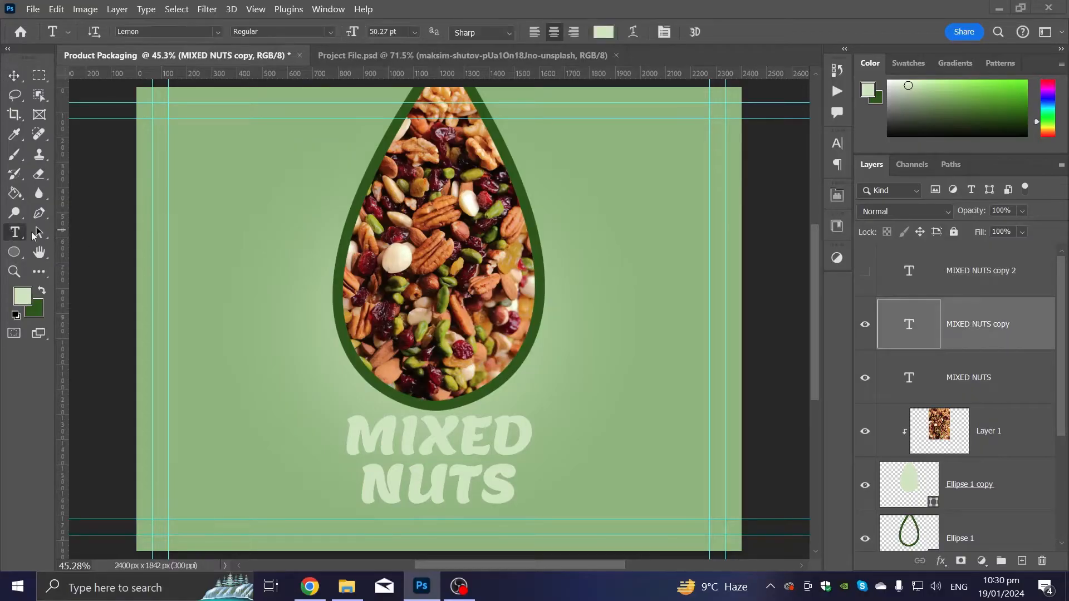
left_click(611, 32)
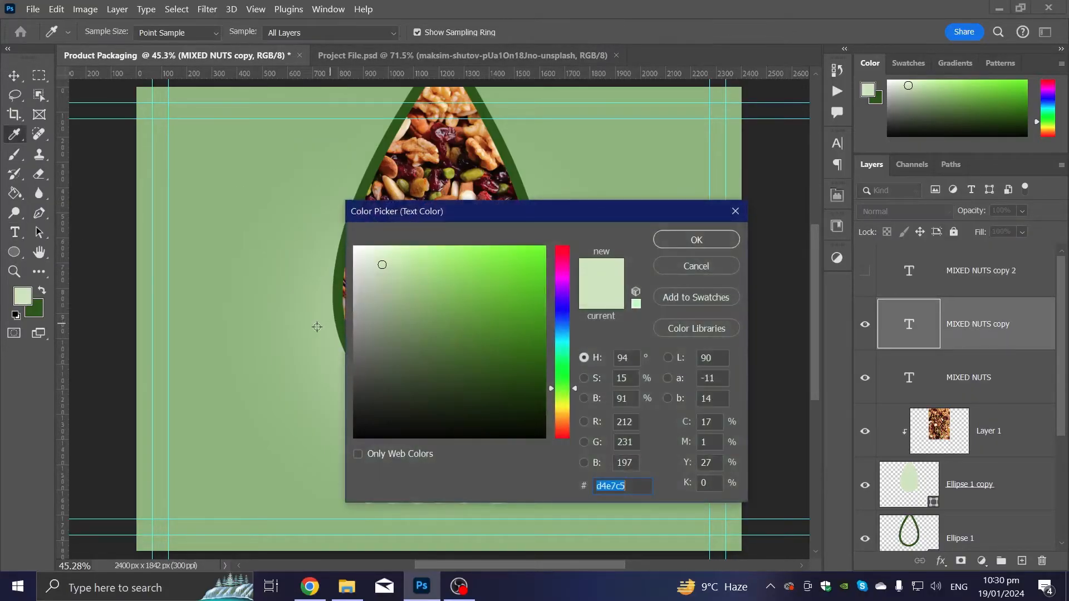
left_click(335, 302)
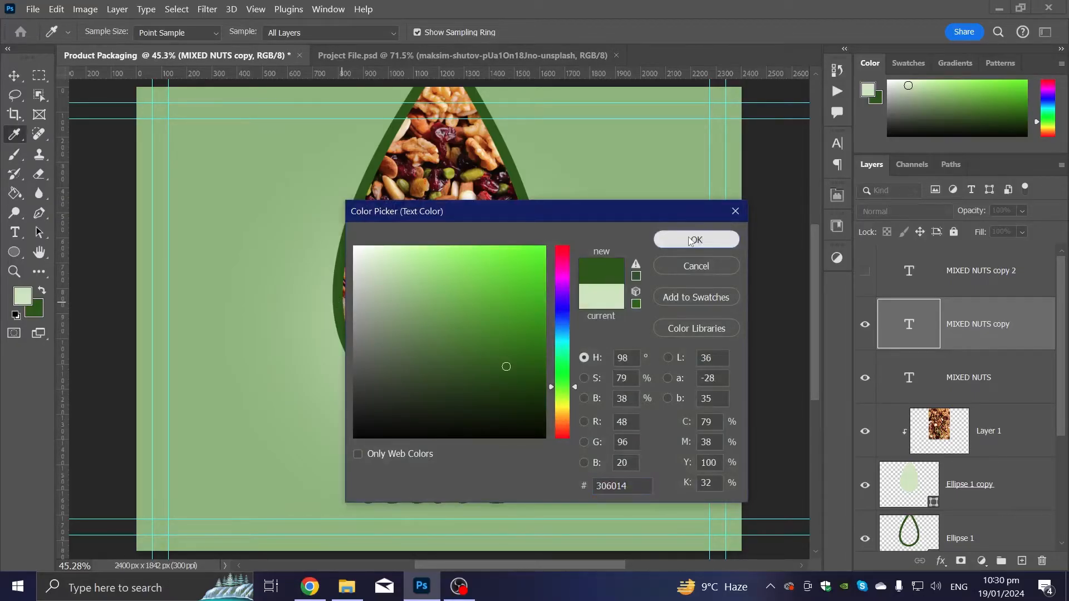
left_click(690, 241)
Add an outside Stroke of about 21 px in the light green to the lowest MIXED NUTS text layer.
left_click(924, 379)
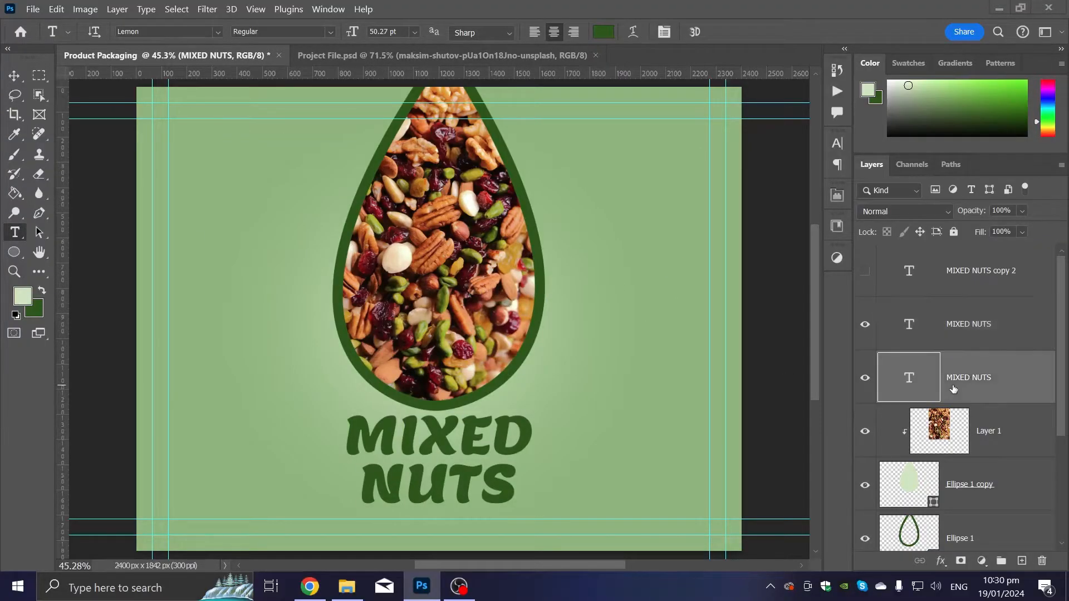
right_click(946, 379)
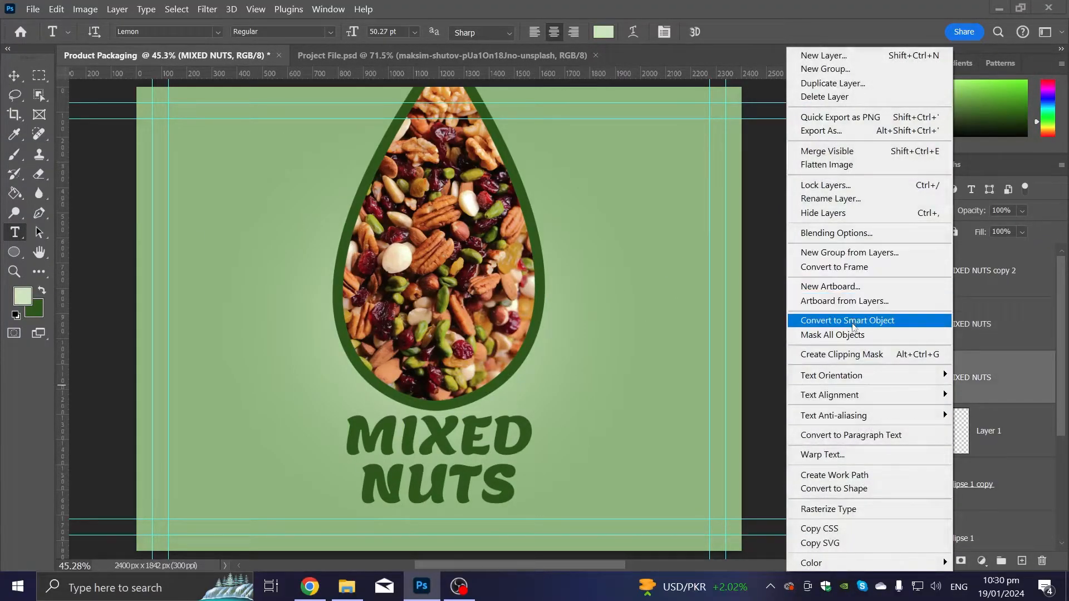
left_click(850, 234)
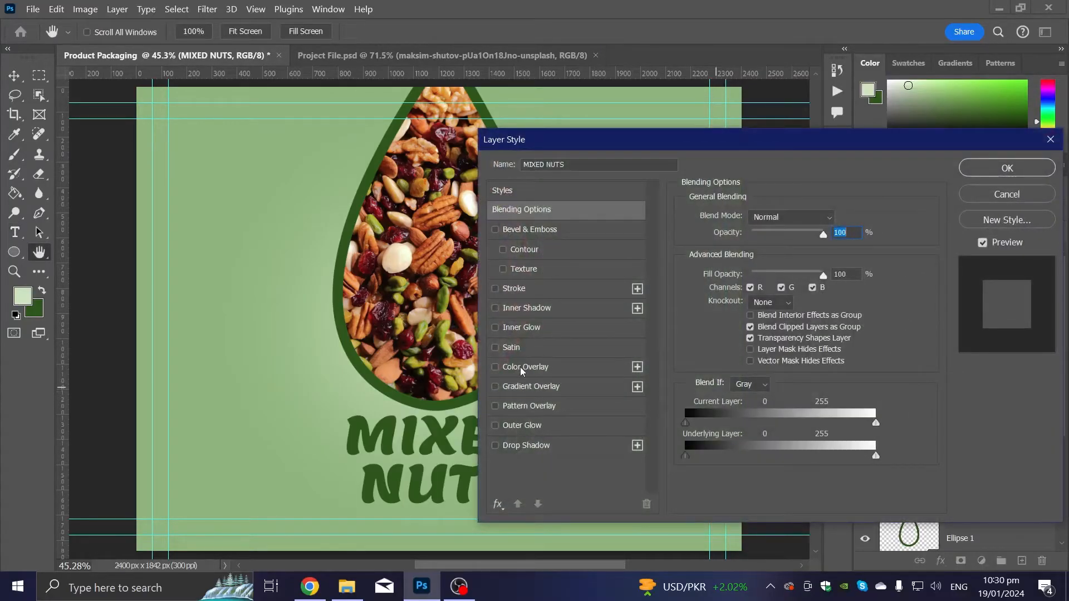
left_click(520, 366)
left_click(495, 367)
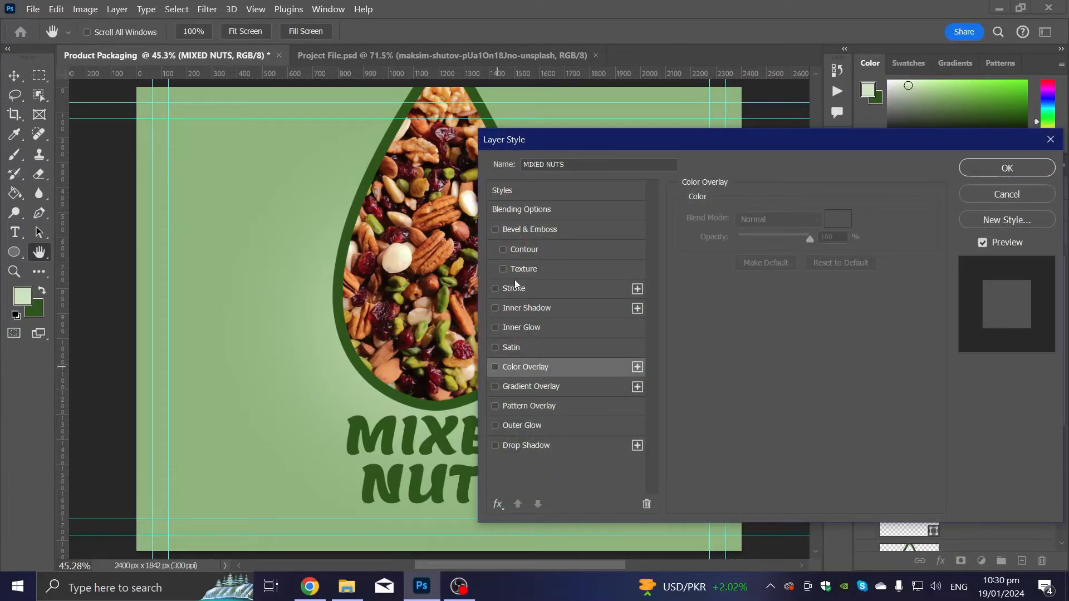
left_click(514, 287)
left_click_drag(755, 216, 748, 220)
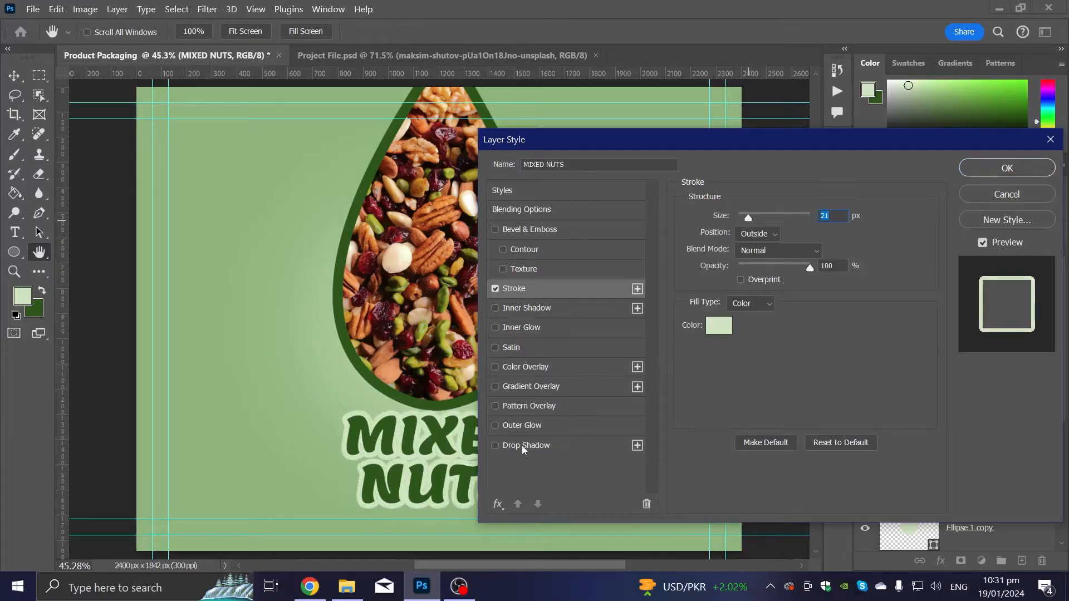
Widen the light green stroke around the lowest MIXED NUTS layer to about 30 px and apply the layer style.
left_click_drag(428, 479, 358, 475)
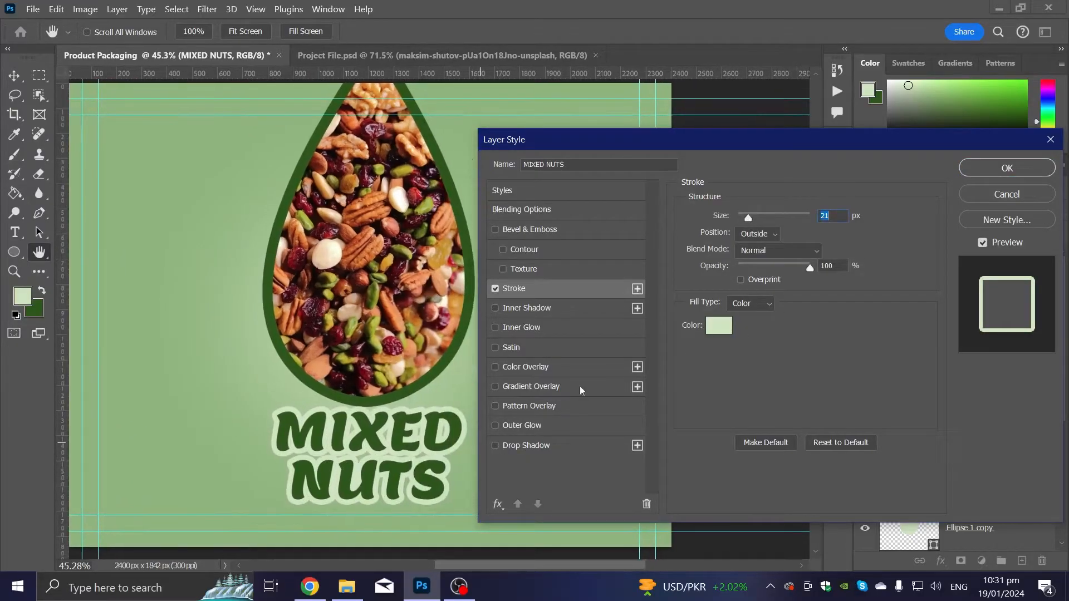
left_click(749, 220)
left_click_drag(749, 219, 751, 220)
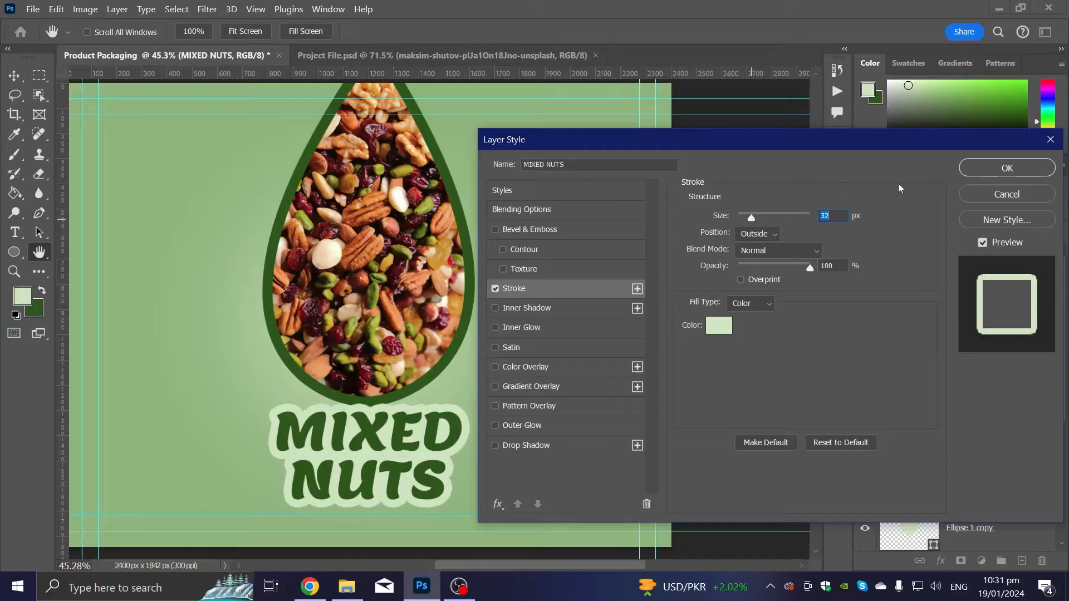
type("30")
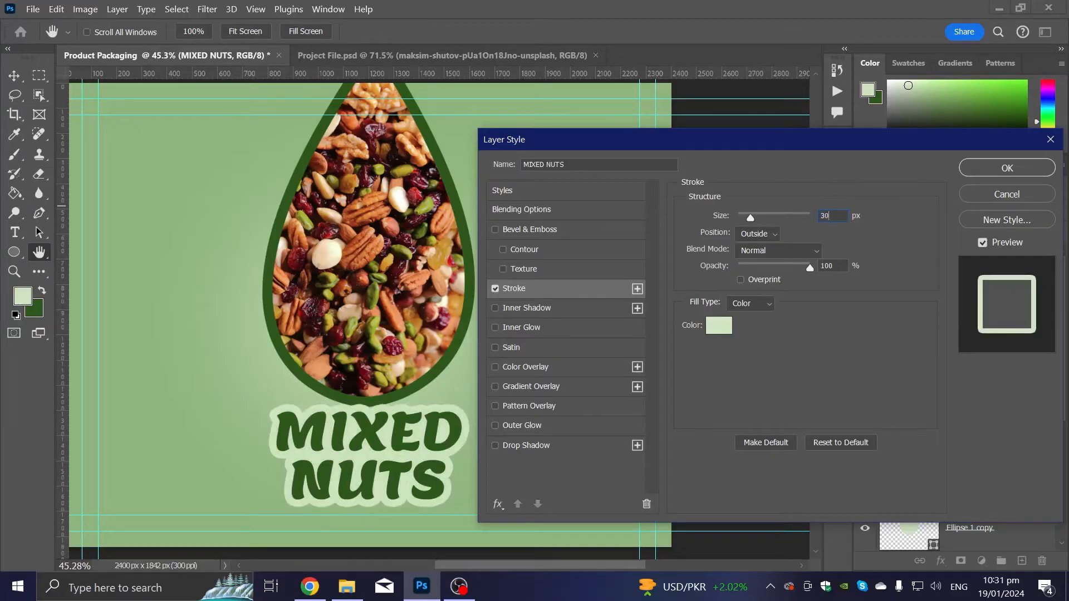
key("BackSpace")
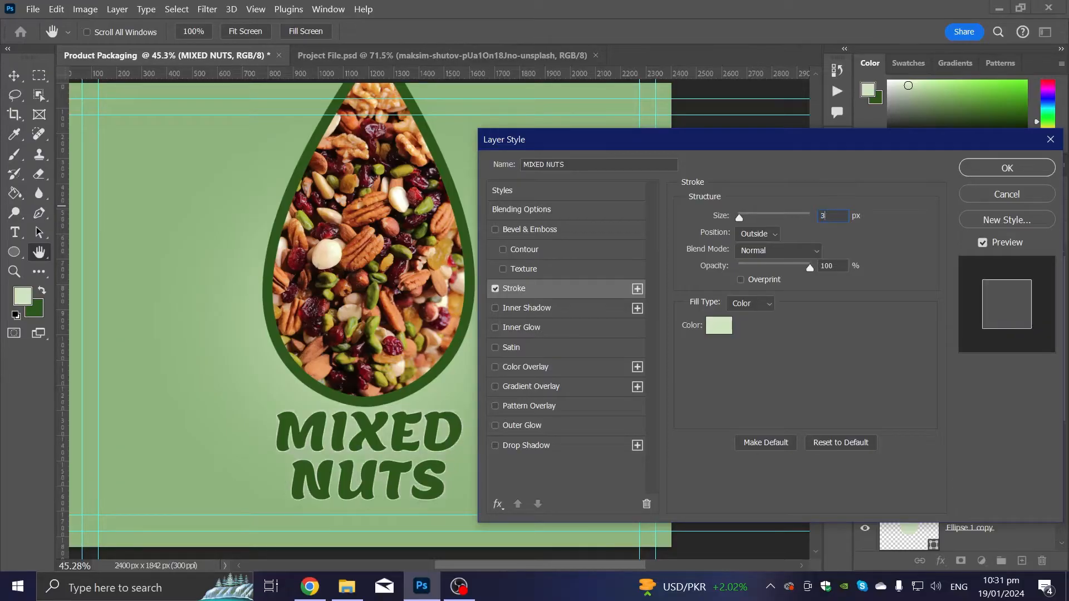
type("8")
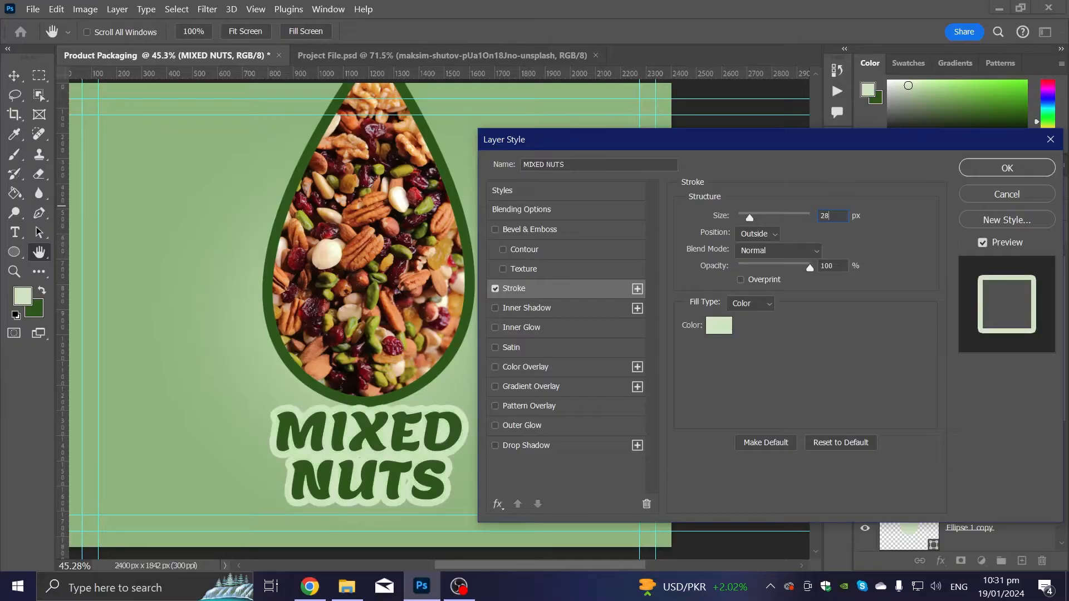
key("BackSpace")
key("BackSpace")
type("0")
key("BackSpace")
type("0")
left_click(992, 174)
Show the MIXED NUTS copy 2 layer and add a smooth Inner Bevel with Bevel & Emboss.
scroll(372, 521, "up", 5)
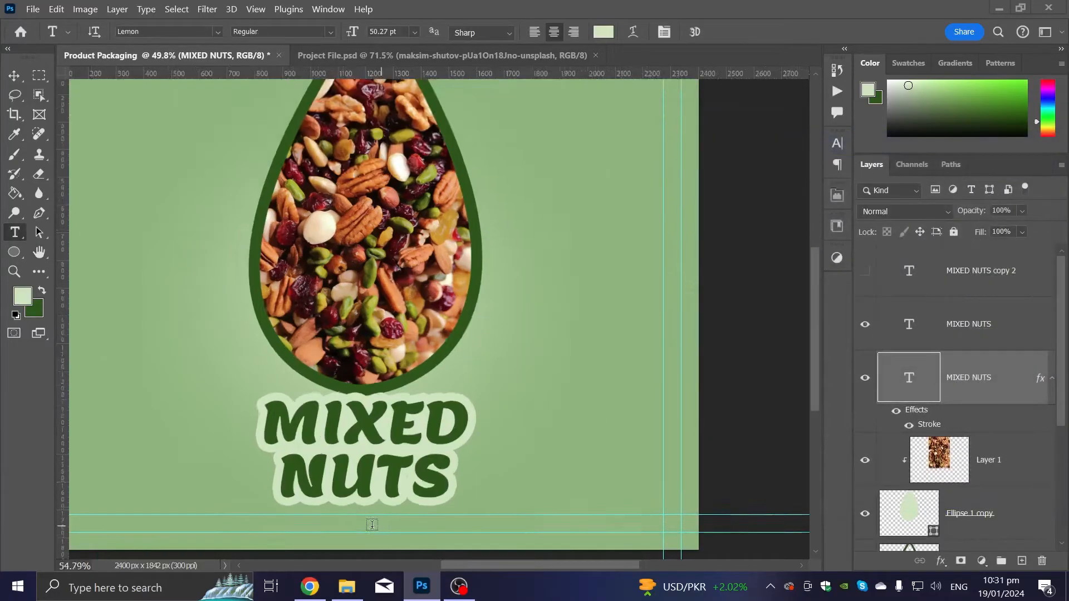
left_click(6, 75)
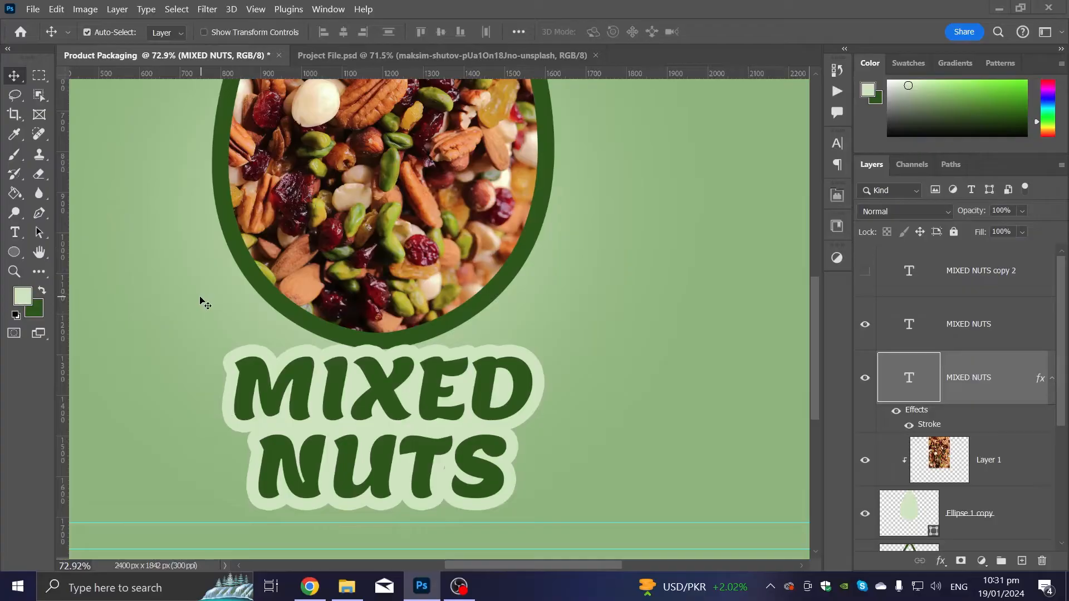
left_click(973, 273)
left_click(865, 271)
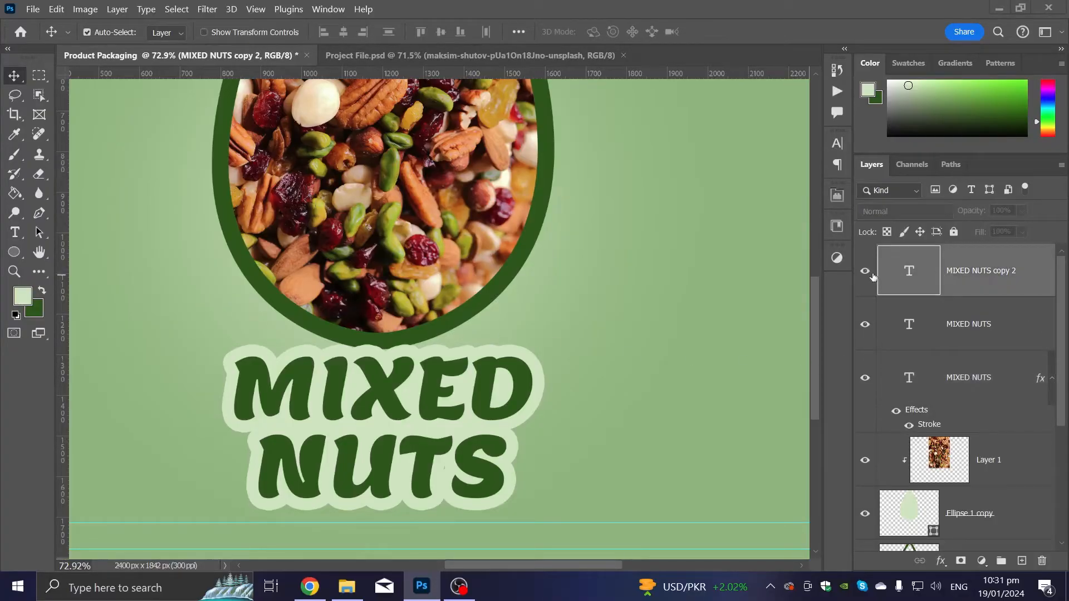
right_click(975, 280)
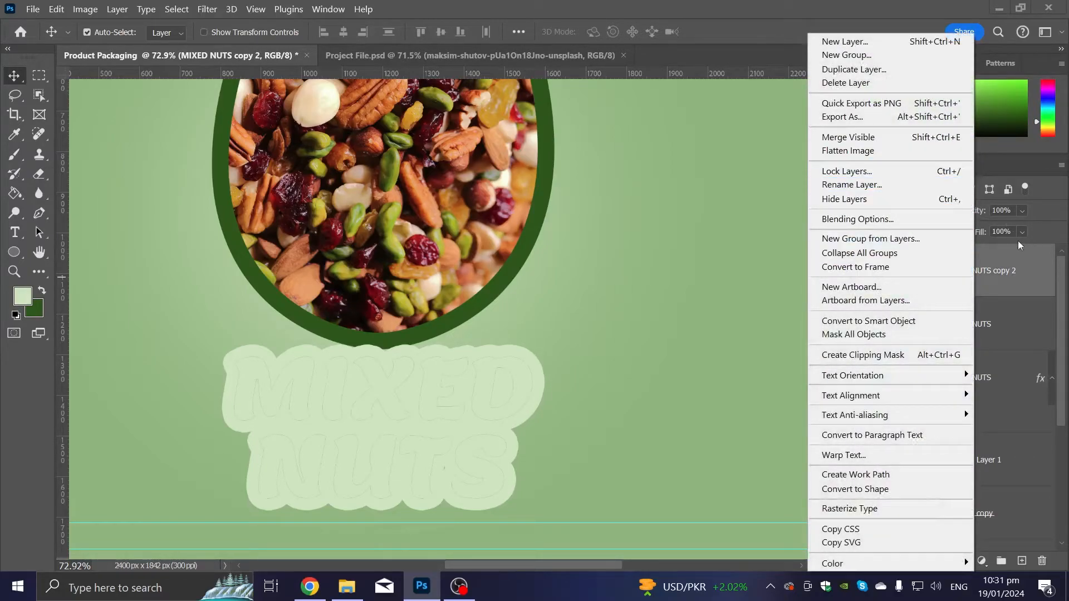
left_click(860, 219)
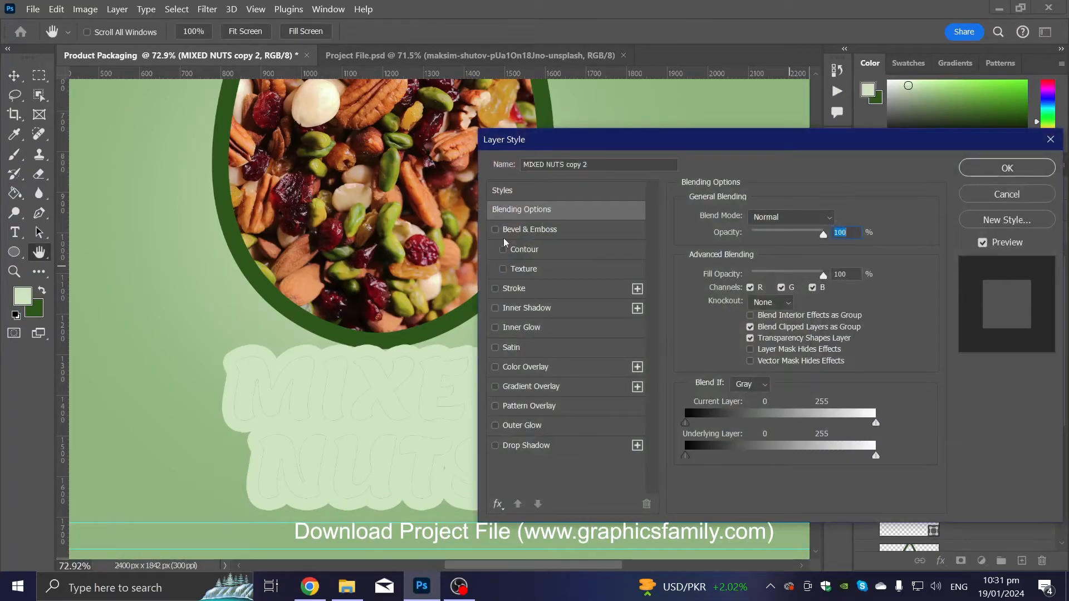
left_click(512, 228)
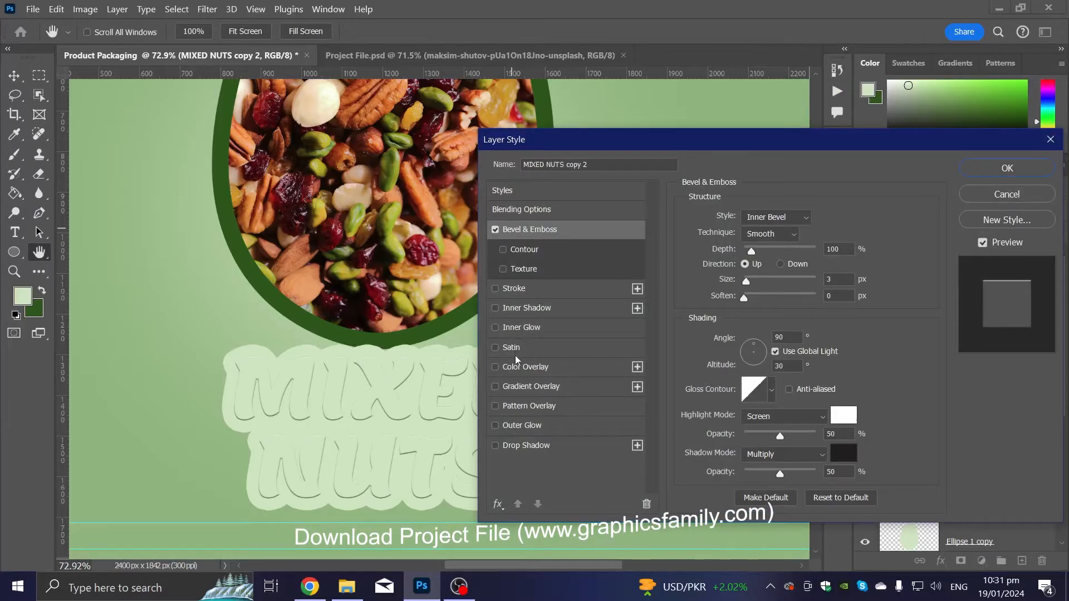
Add a Color Overlay to MIXED NUTS copy 2 in the teardrop outline's dark green, 306014.
left_click(515, 365)
left_click(829, 222)
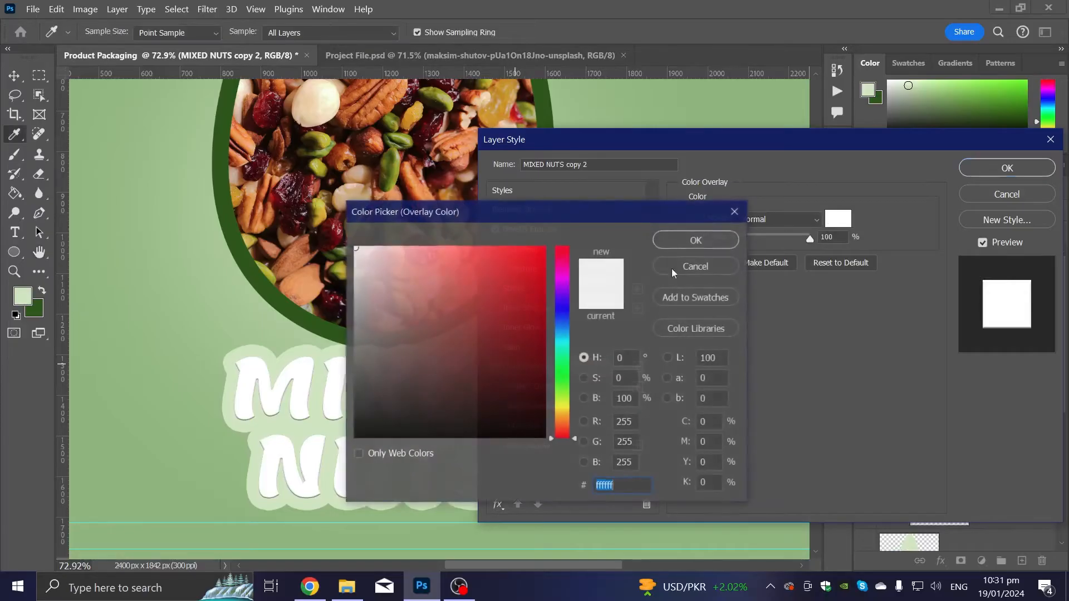
left_click(268, 296)
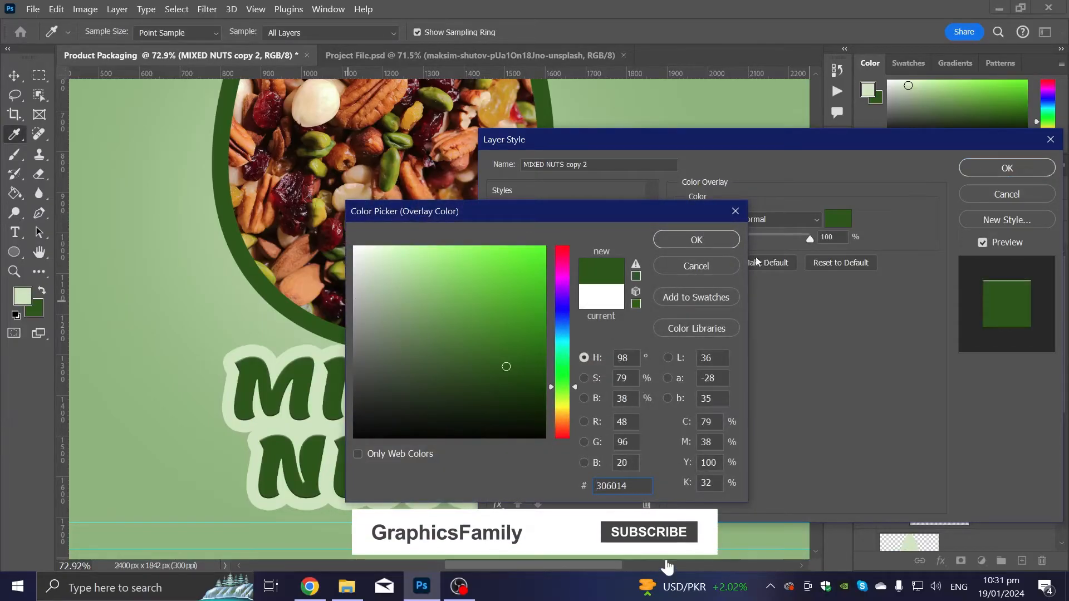
left_click(668, 239)
Set the copy's bevel to 854% depth, 8 px size and 100% highlight opacity, and apply the layer style.
left_click(572, 236)
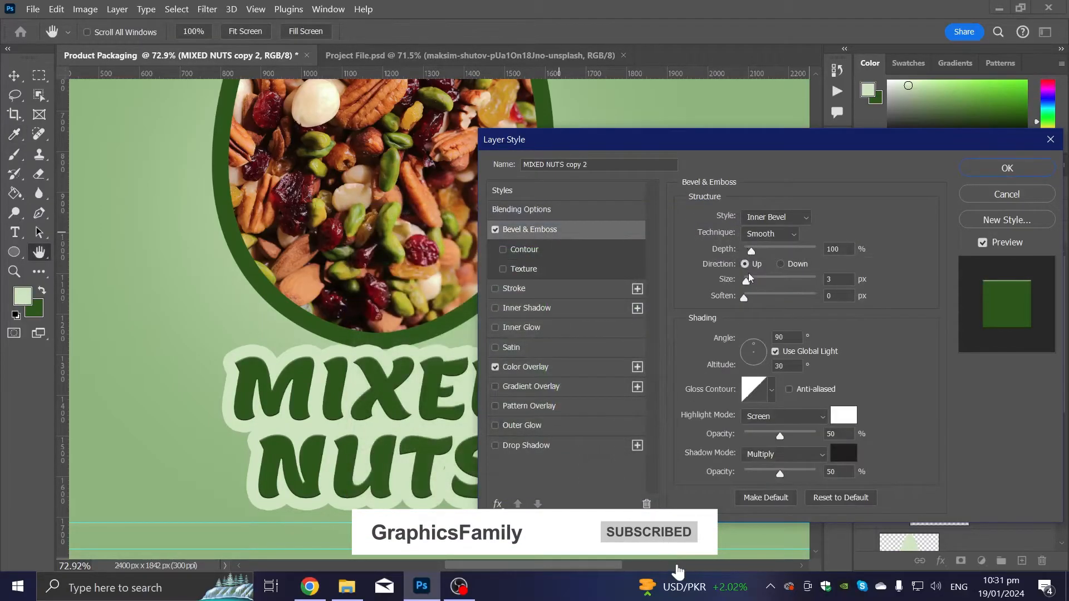
left_click_drag(750, 279, 752, 287)
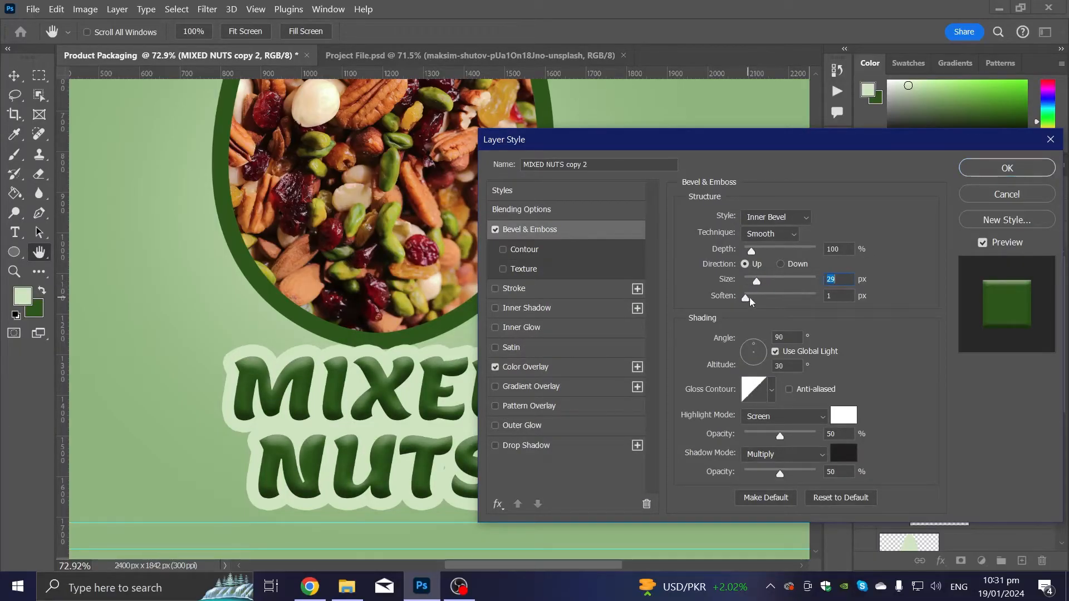
left_click_drag(754, 244, 806, 256)
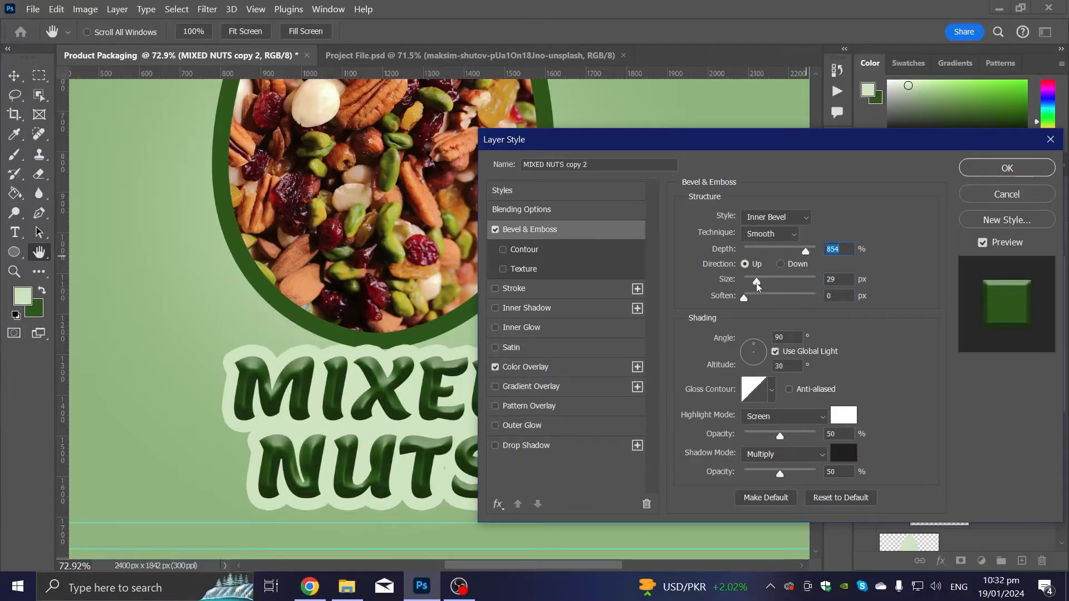
left_click_drag(756, 282, 747, 289)
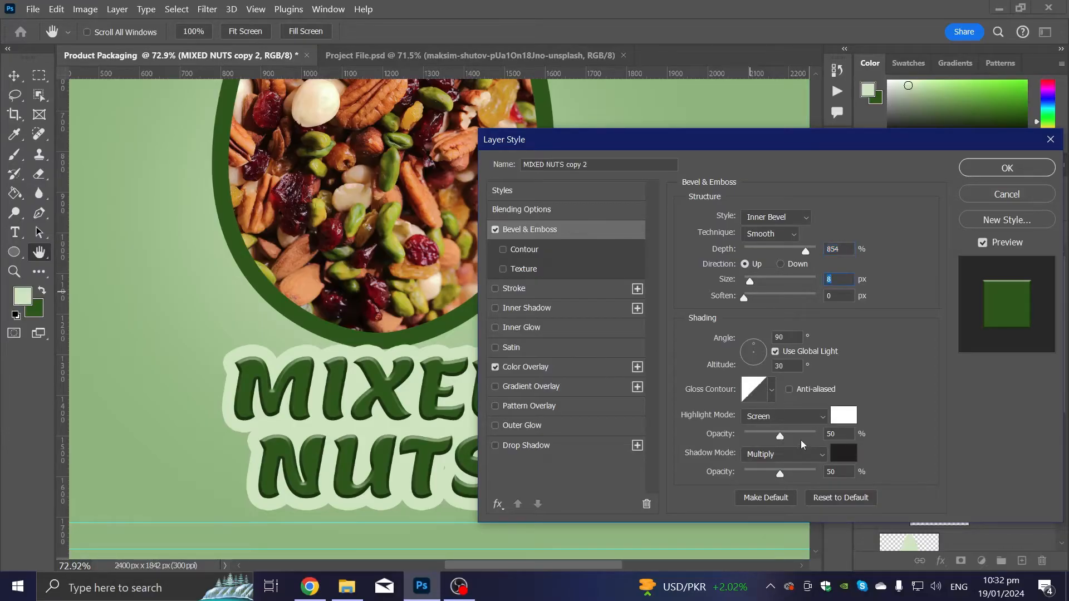
left_click_drag(784, 435, 820, 435)
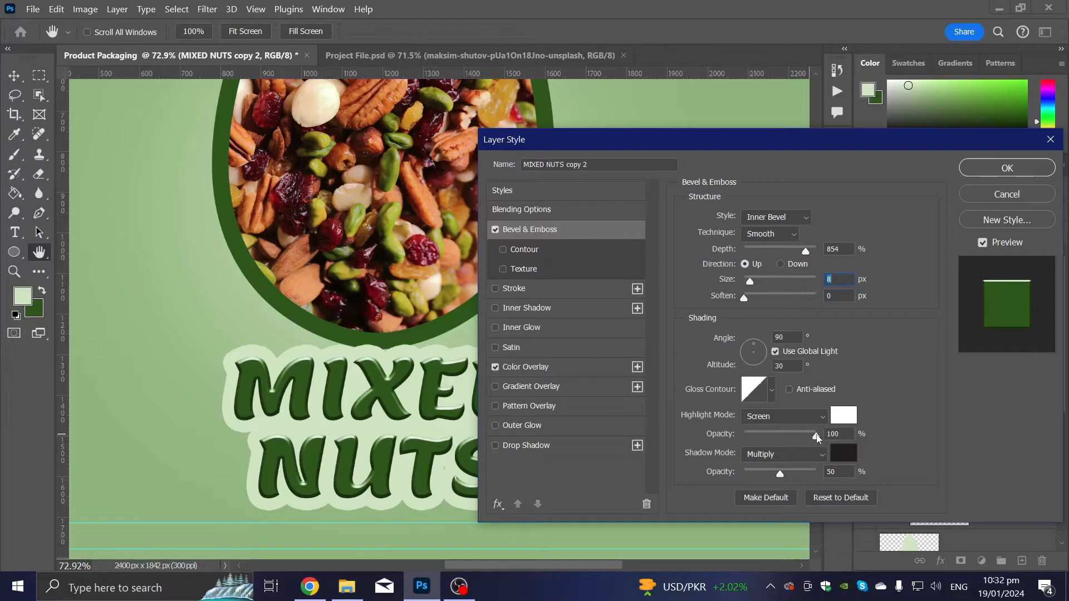
left_click(1007, 167)
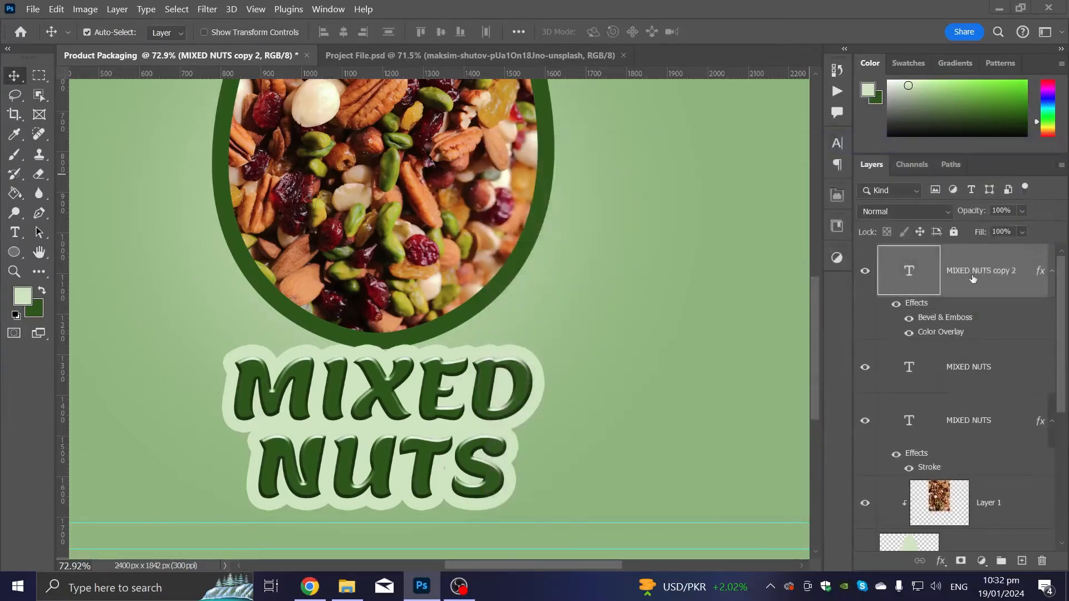
Try the Soft Light blend mode on MIXED NUTS copy 2 and compare the title with the layer hidden and shown.
left_click(905, 218)
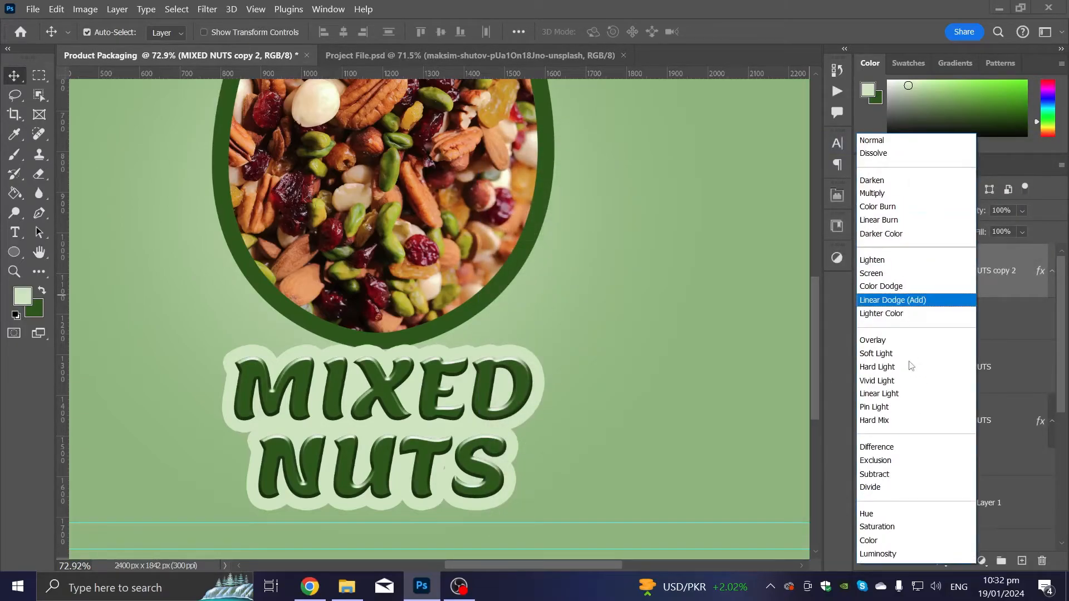
left_click(889, 353)
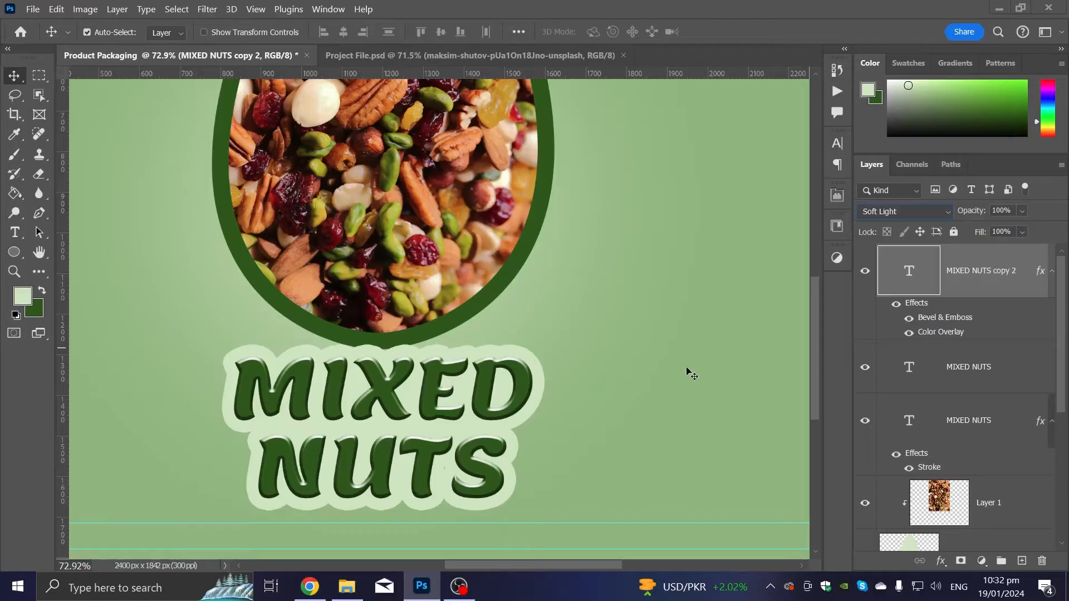
left_click(865, 271)
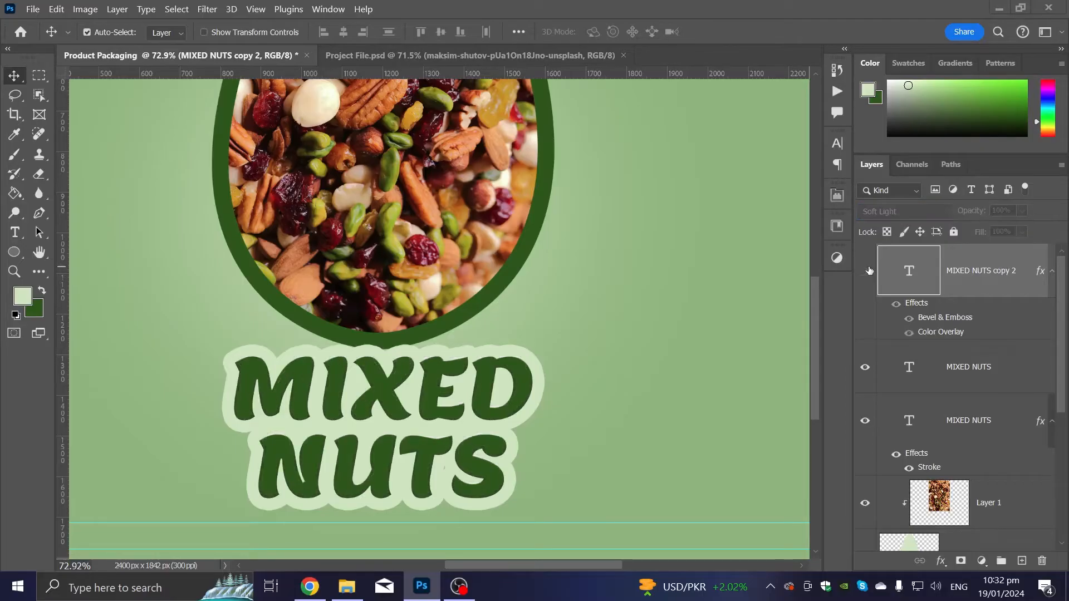
left_click(865, 271)
scroll(517, 367, "down", 4)
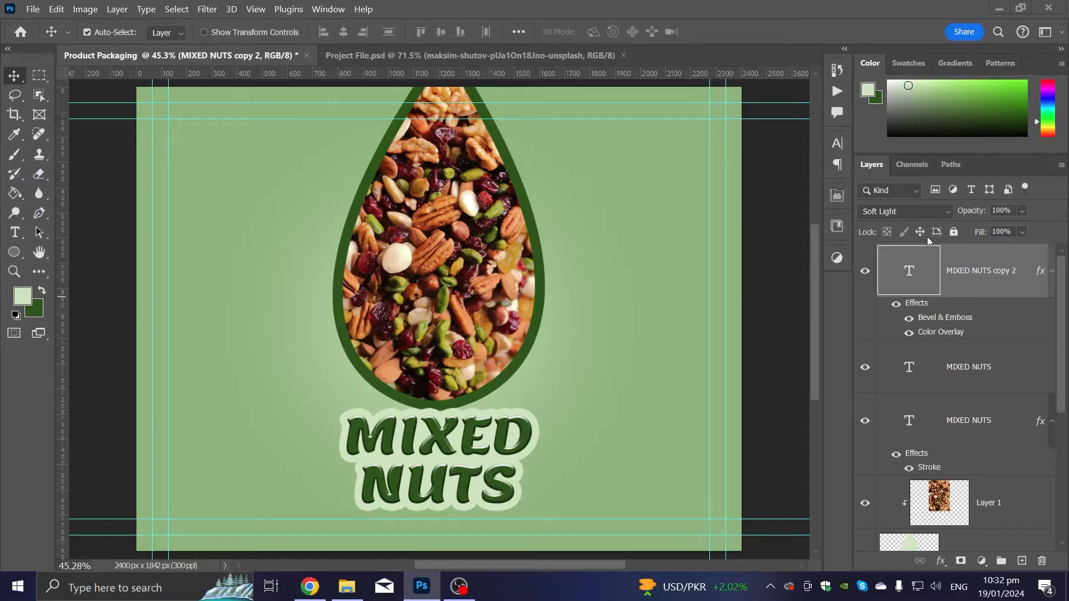
Set the blend mode of MIXED NUTS copy 2 to Overlay and slightly reduce its bevel size.
left_click(903, 212)
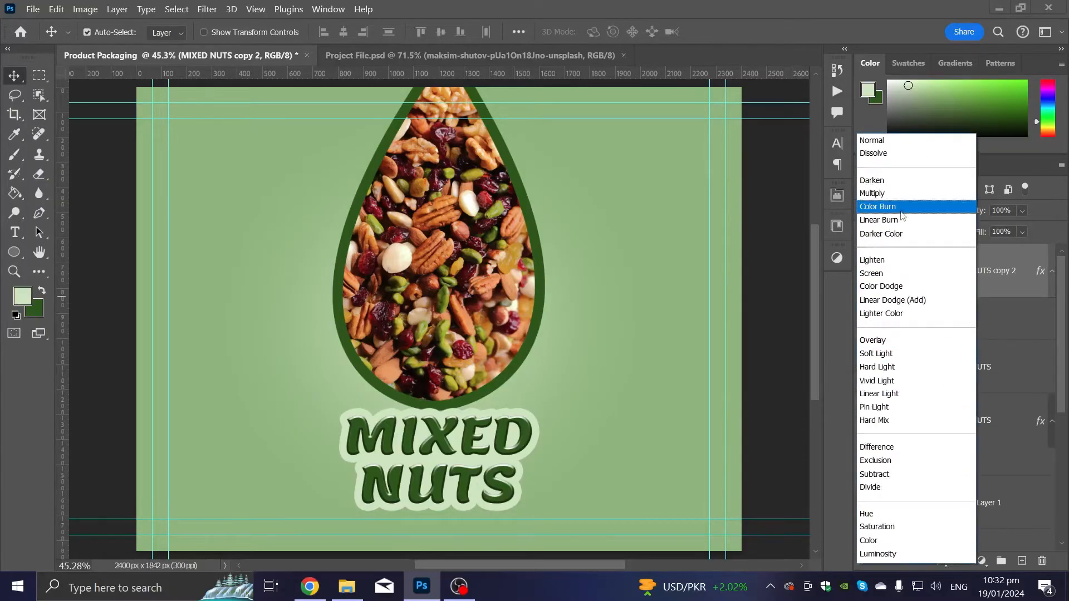
left_click(891, 344)
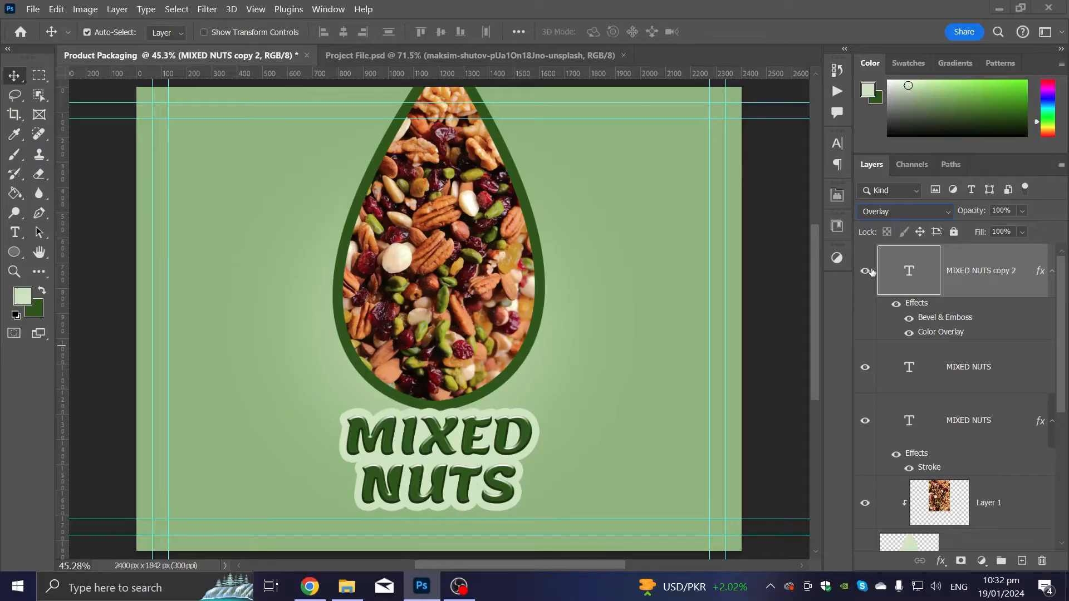
double_click(944, 317)
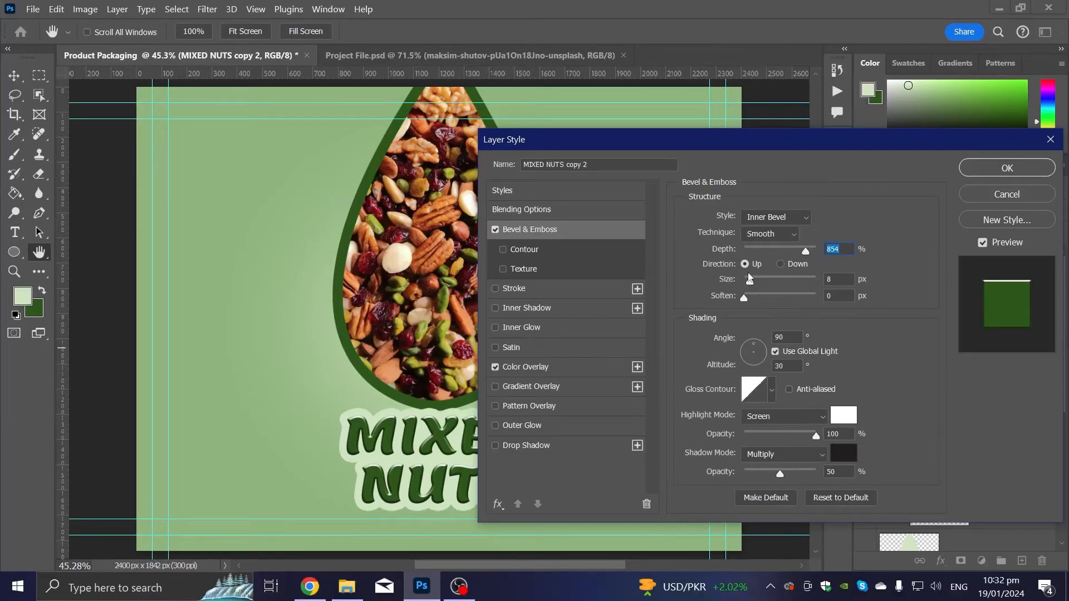
left_click_drag(751, 281, 749, 283)
left_click(993, 169)
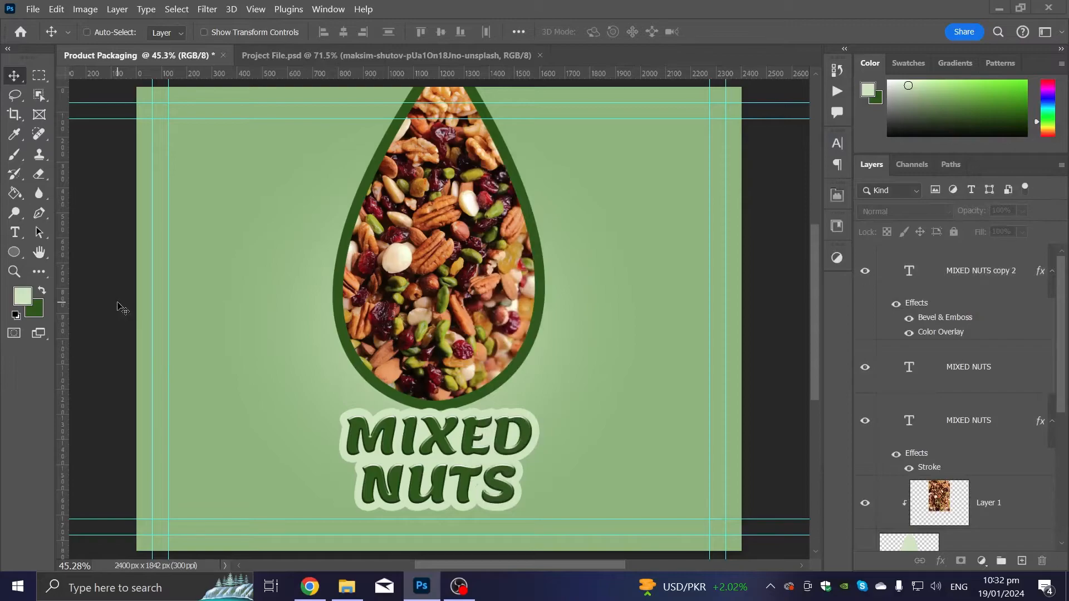
Scale the three MIXED NUTS title layers together to about 81% and position them just below the teardrop.
scroll(414, 406, "up", 2)
scroll(490, 398, "down", 2)
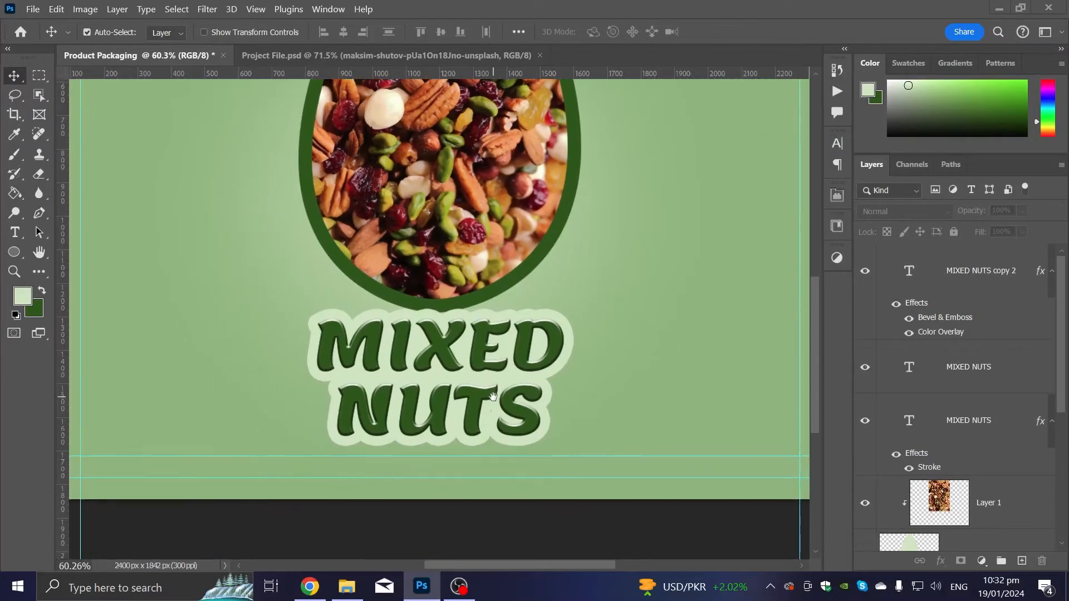
left_click(954, 271)
left_click(972, 431, "shift")
scroll(972, 440, "down", 3)
key("ctrl+t")
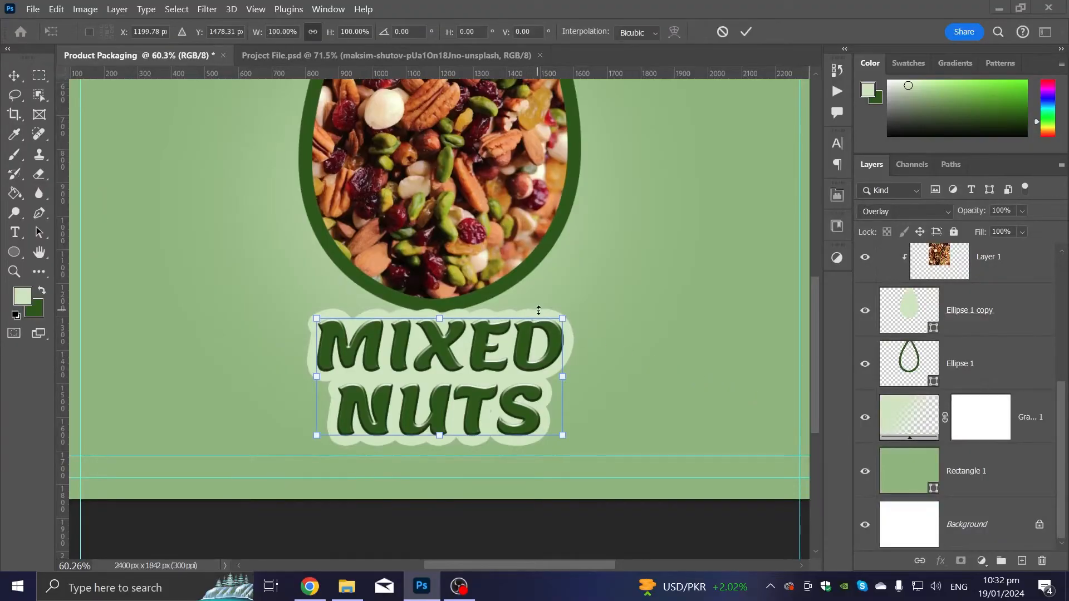
scroll(995, 341, "up", 3)
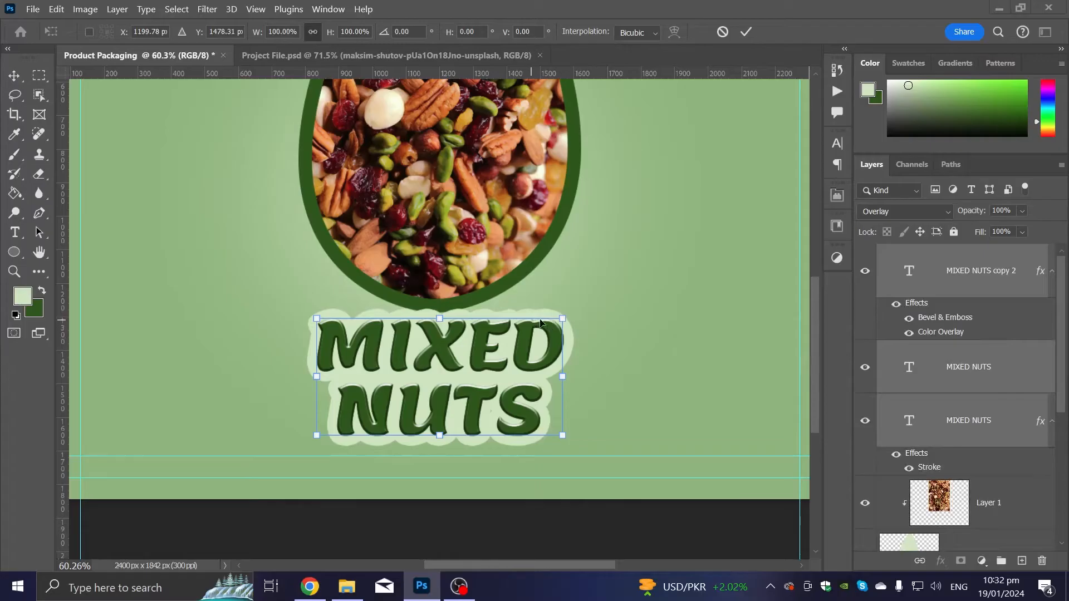
left_click_drag(557, 317, 538, 329)
left_click_drag(470, 356, 472, 352)
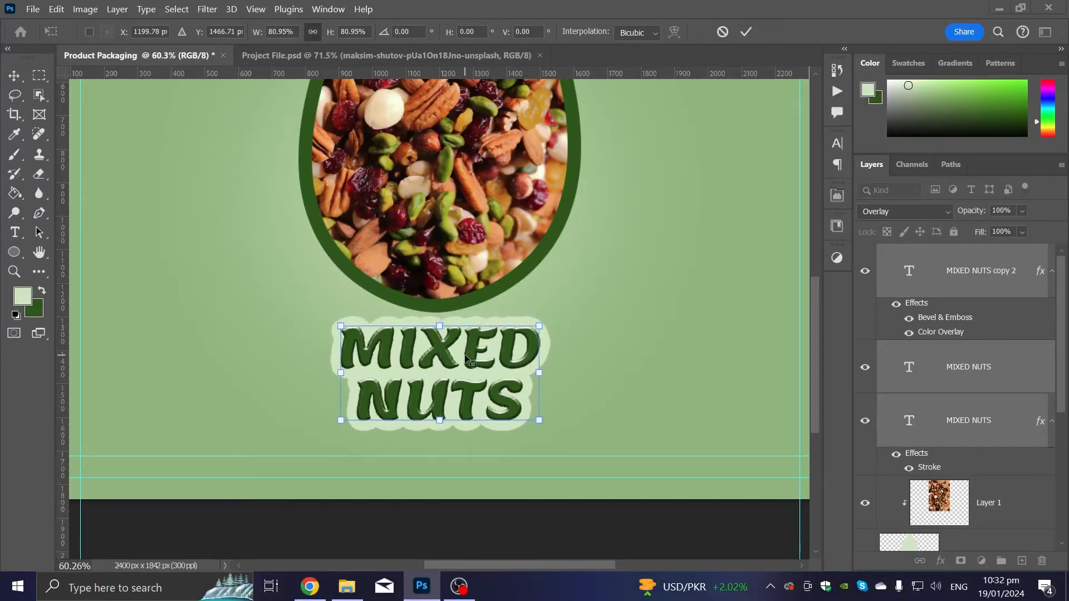
key("Return")
Reduce the stroke of the lowest MIXED NUTS layer to 10 px and check the title's edges.
scroll(463, 360, "up", 3)
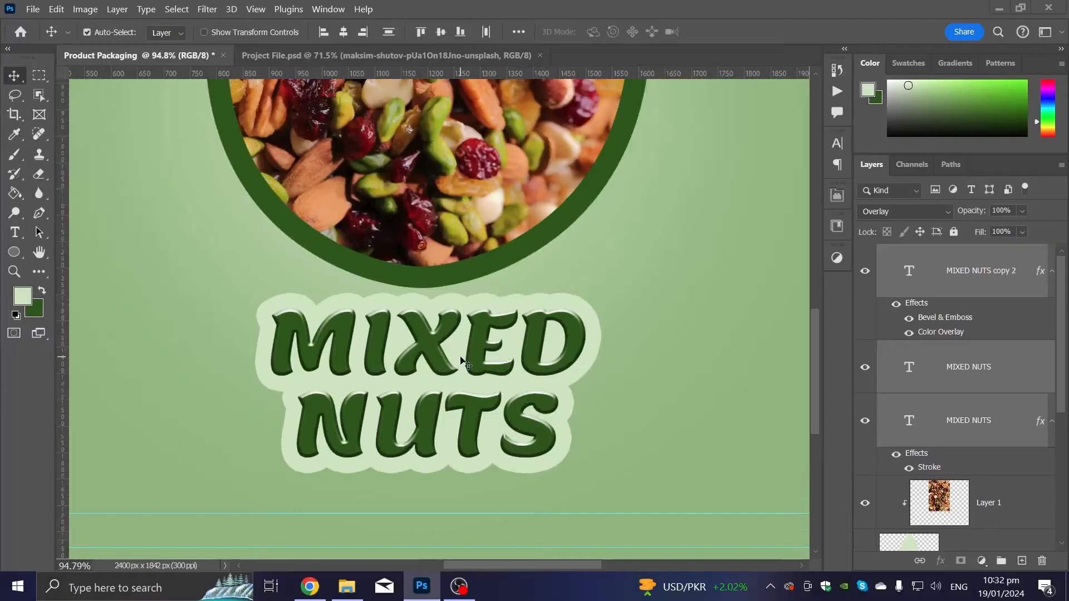
left_click(951, 334)
left_click(931, 468)
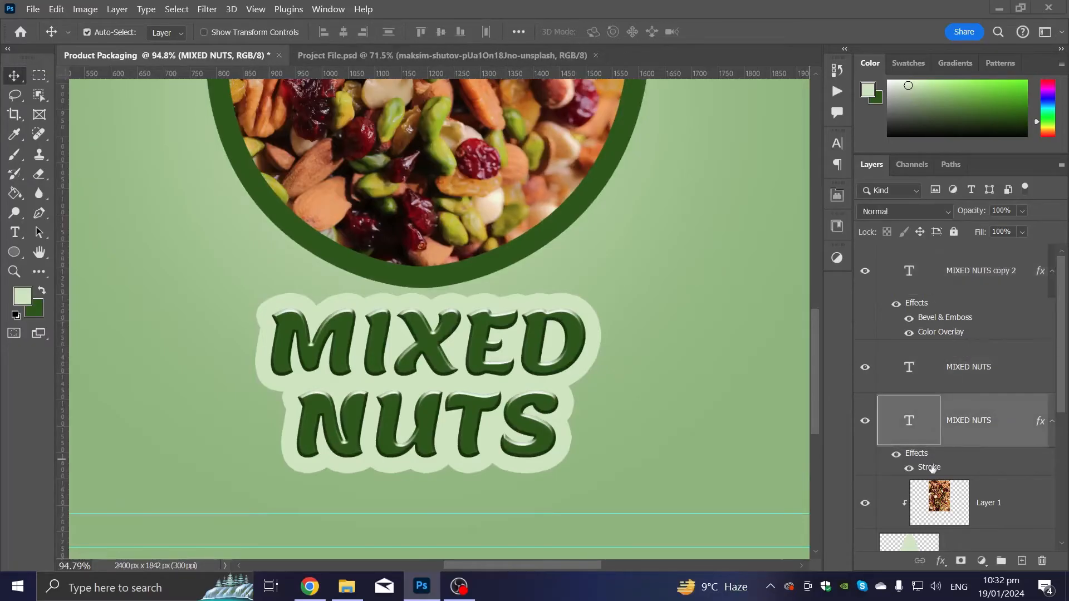
double_click(924, 468)
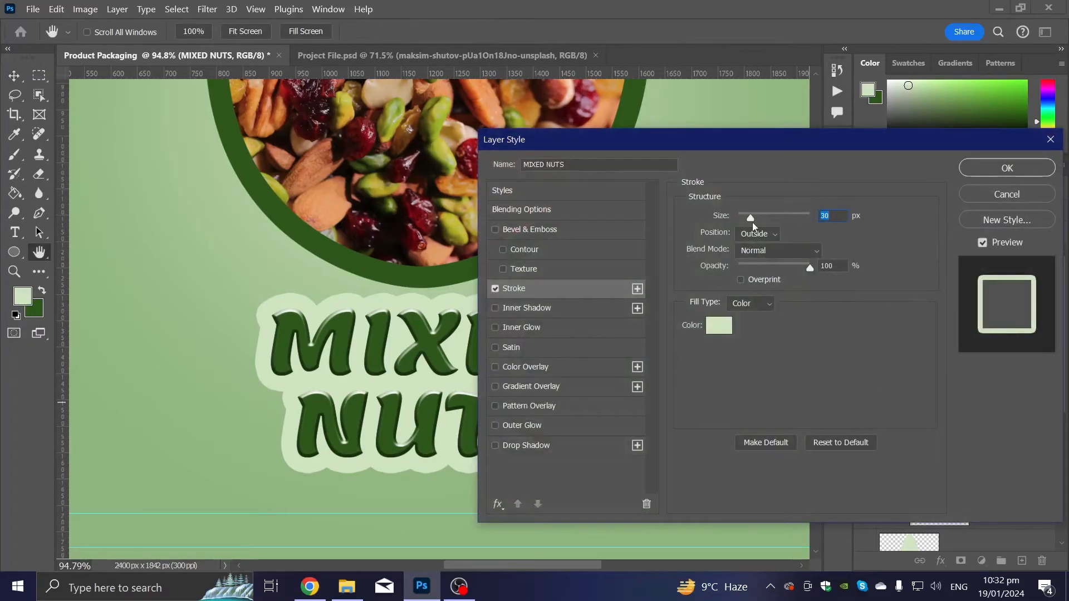
left_click_drag(752, 216, 746, 220)
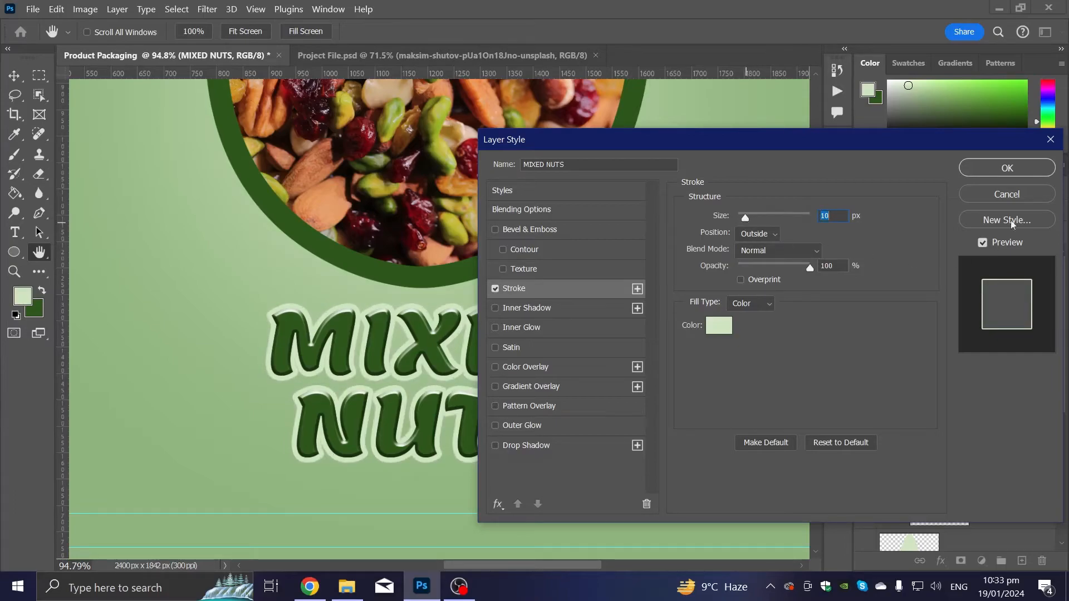
left_click(1011, 164)
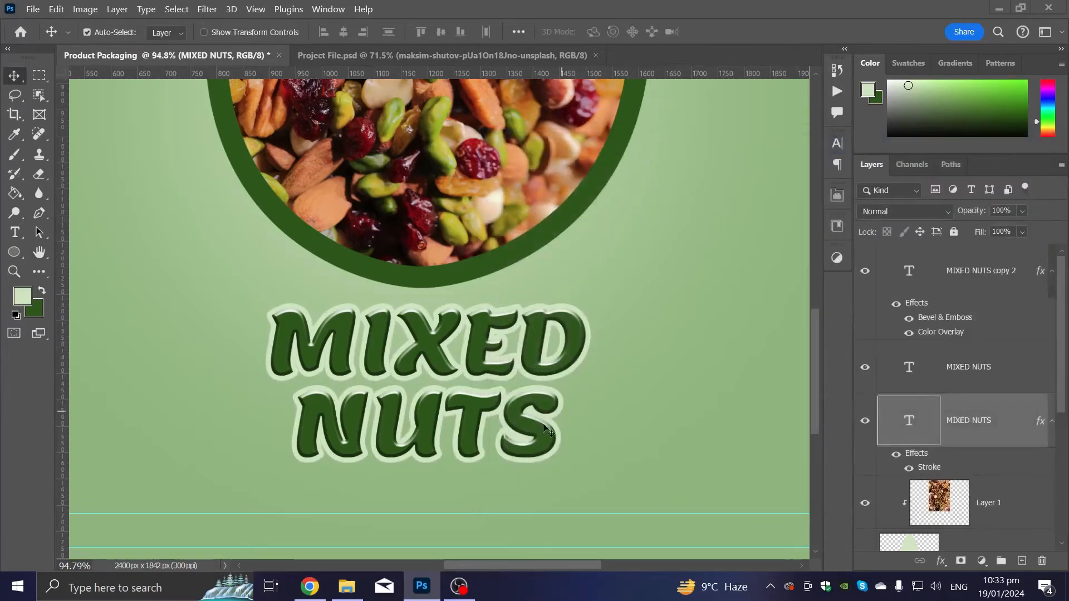
scroll(523, 447, "up", 4)
scroll(374, 429, "up", 2)
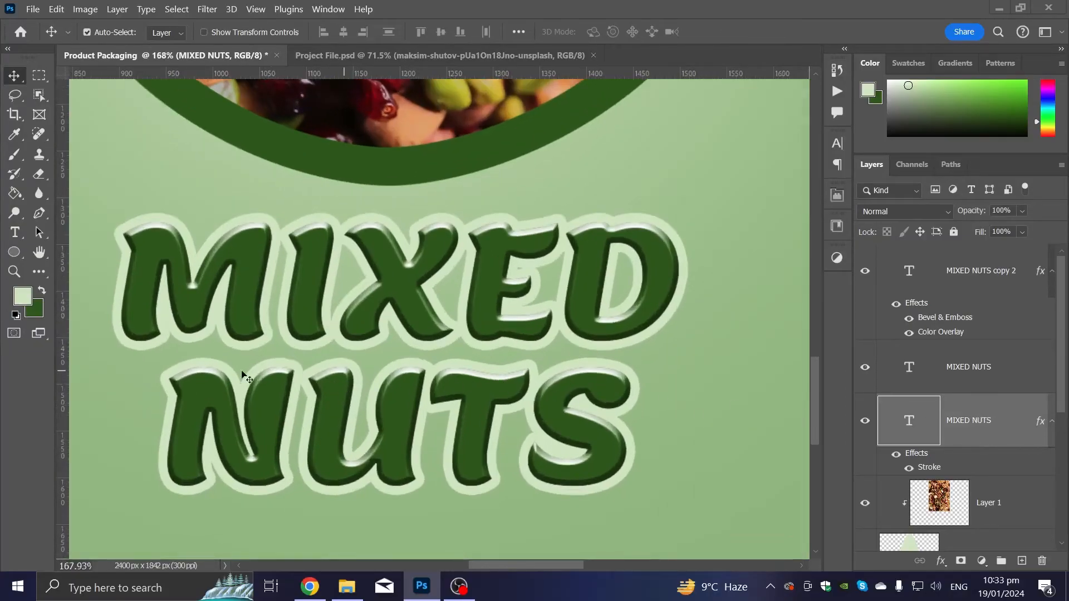
key("ctrl+0")
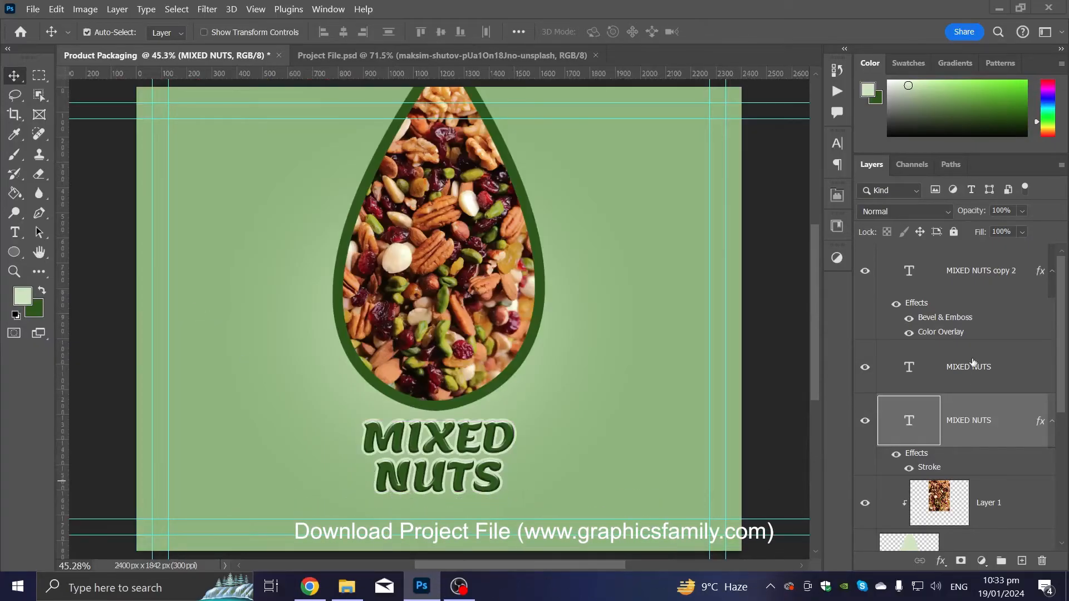
Nudge all three MIXED NUTS layers slightly upward toward the teardrop.
left_click(974, 286, "shift")
key("Up")
key("Up")
key("Up")
key("Up")
key("Up")
key("Up")
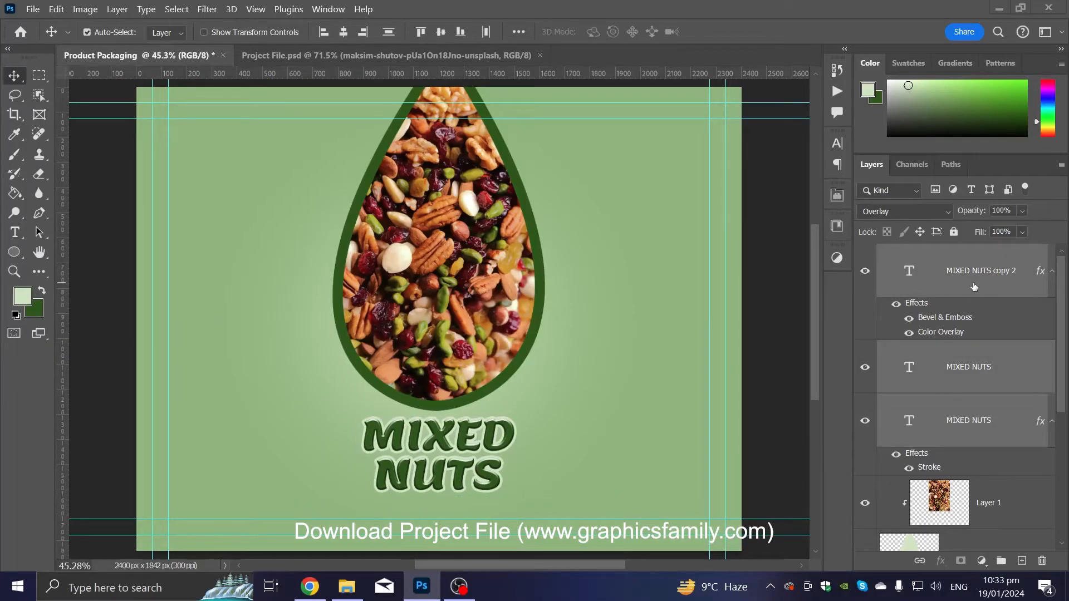
Add the tagline "SOURCE OF PROTEIN | HIGH IN FIBRE" in Bebas Neue, 28.08 pt, on the lower part of the label.
scroll(716, 276, "down", 2)
scroll(696, 281, "up", 2)
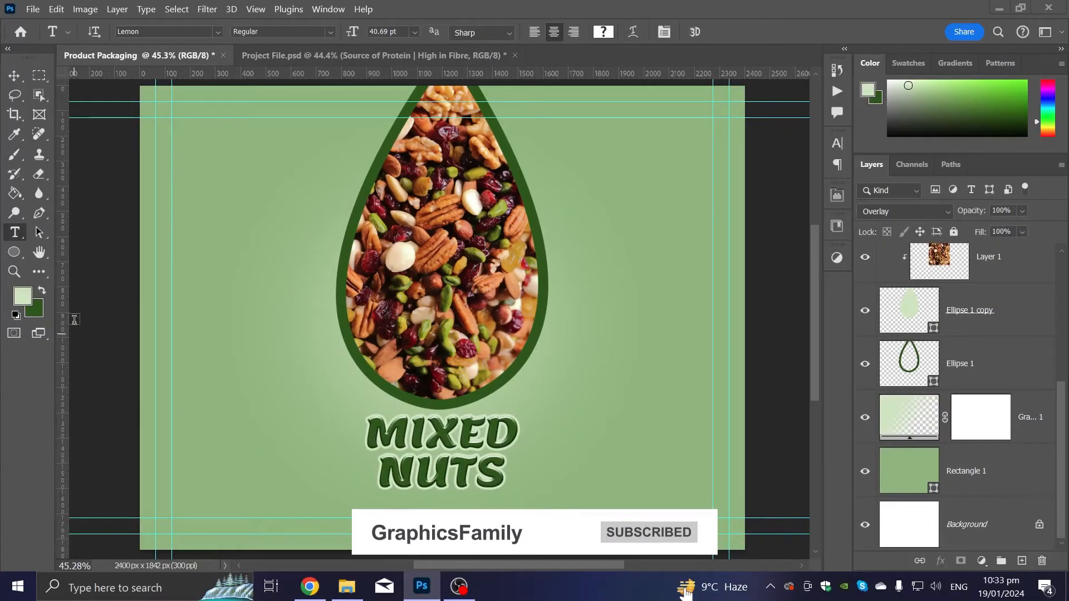
left_click(299, 498)
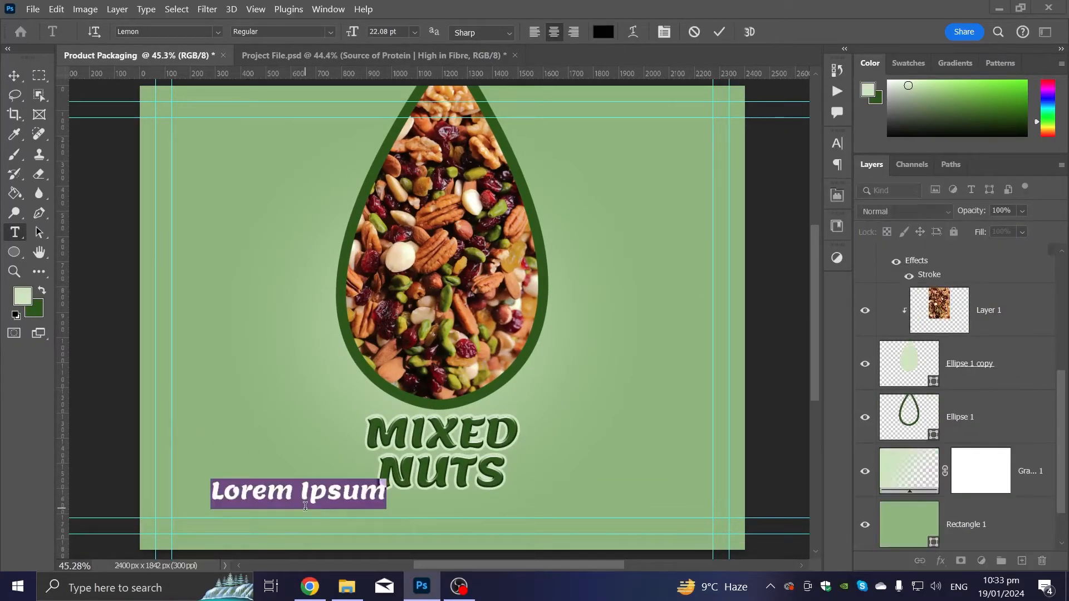
type("SOURCE OF PROTEIN | HIGH IN FIBRE")
key("ctrl+a")
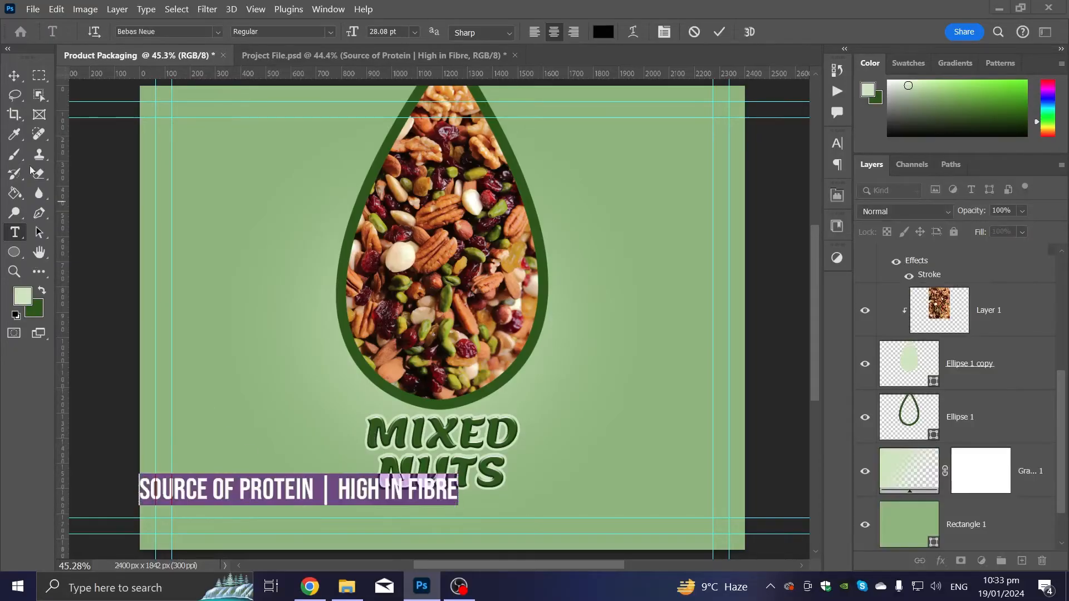
Scale the tagline to about 57%, place it beneath the MIXED NUTS title and centre it horizontally on the canvas.
left_click(13, 74)
key("ctrl+t")
left_click_drag(458, 490, 510, 513)
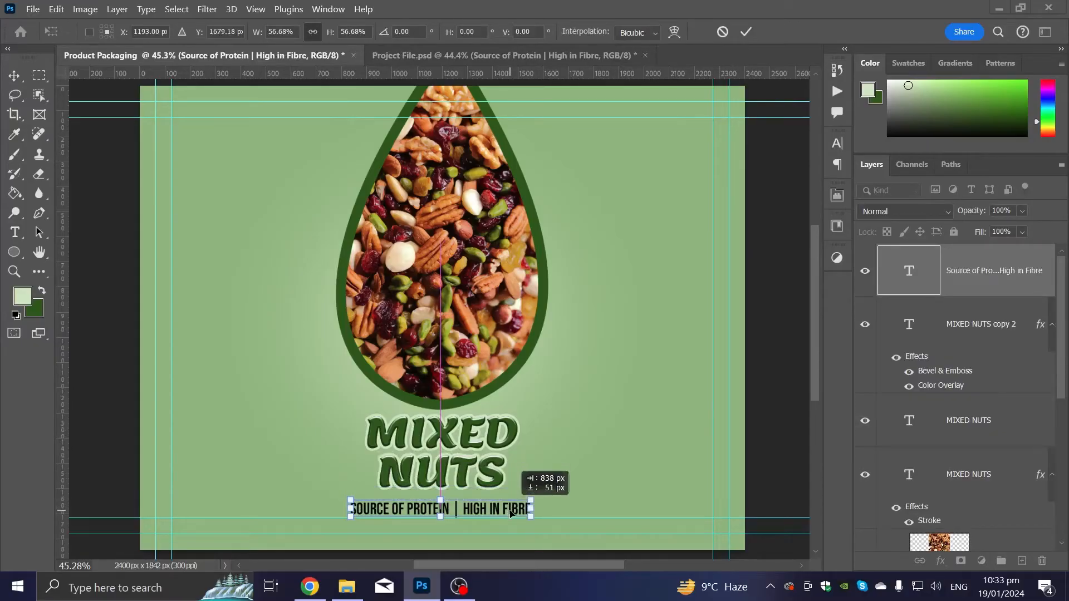
key("Return")
key("ctrl+a")
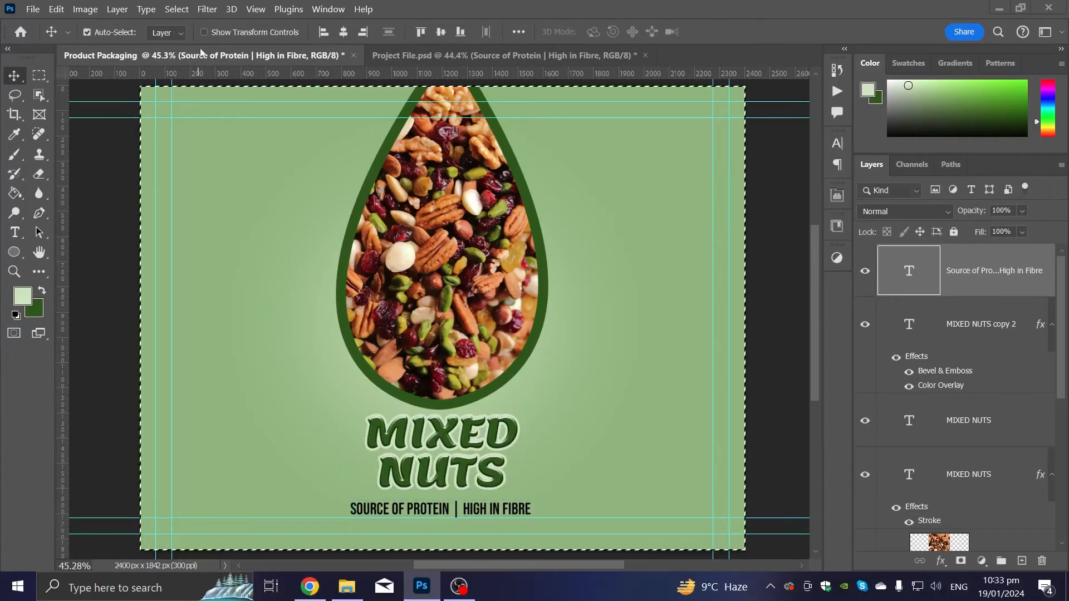
left_click(342, 31)
key("ctrl+d")
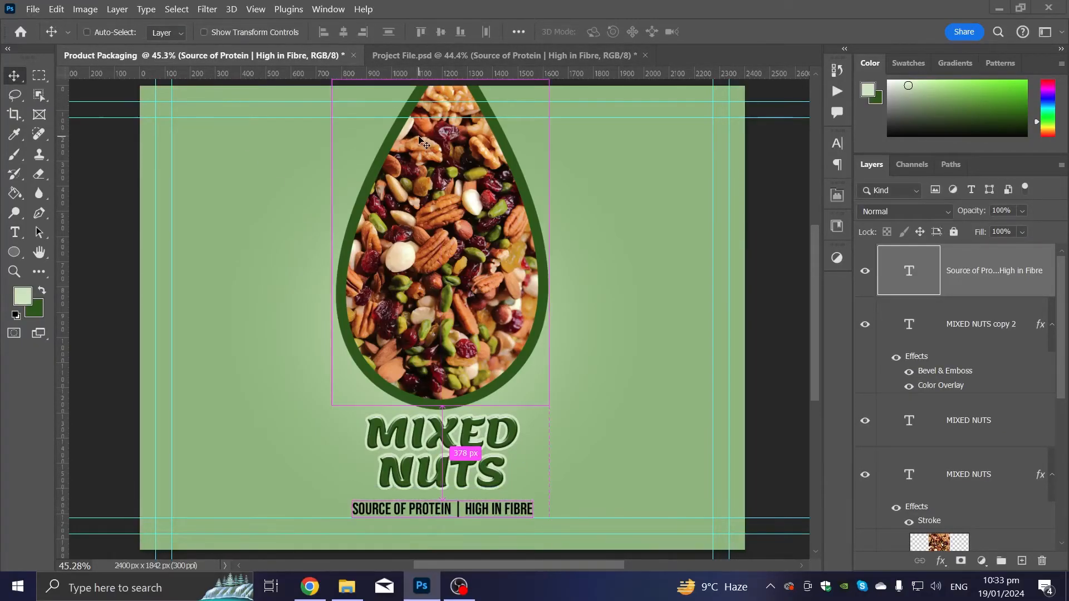
Duplicate the Ellipse 1 copy layer and clip the nuts photo in Layer 1 to the duplicate.
scroll(487, 248, "up", 1)
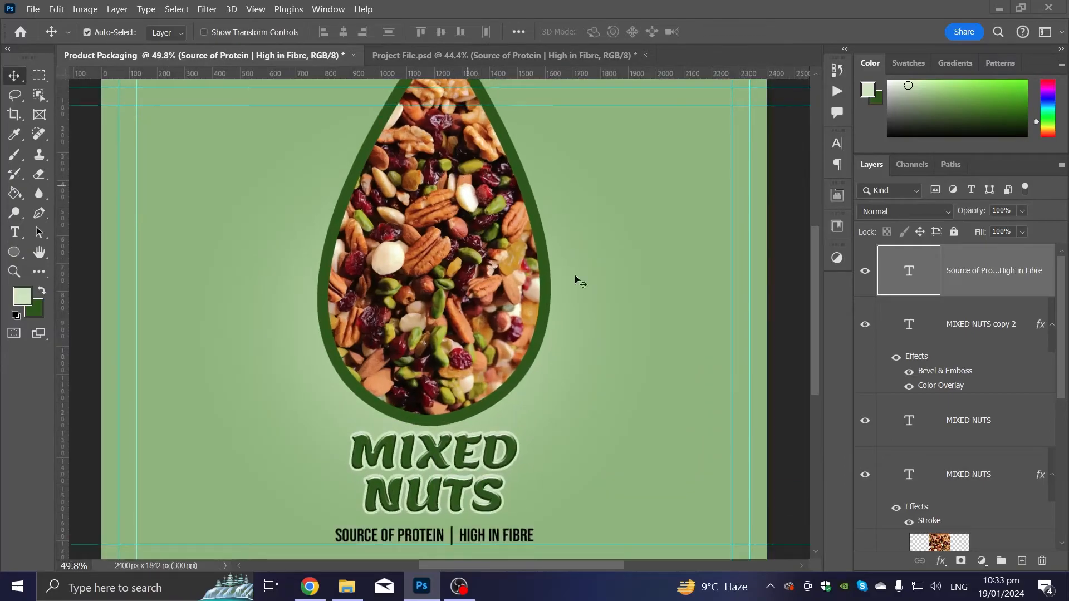
scroll(945, 497, "down", 2)
scroll(945, 498, "down", 3)
scroll(945, 425, "up", 1)
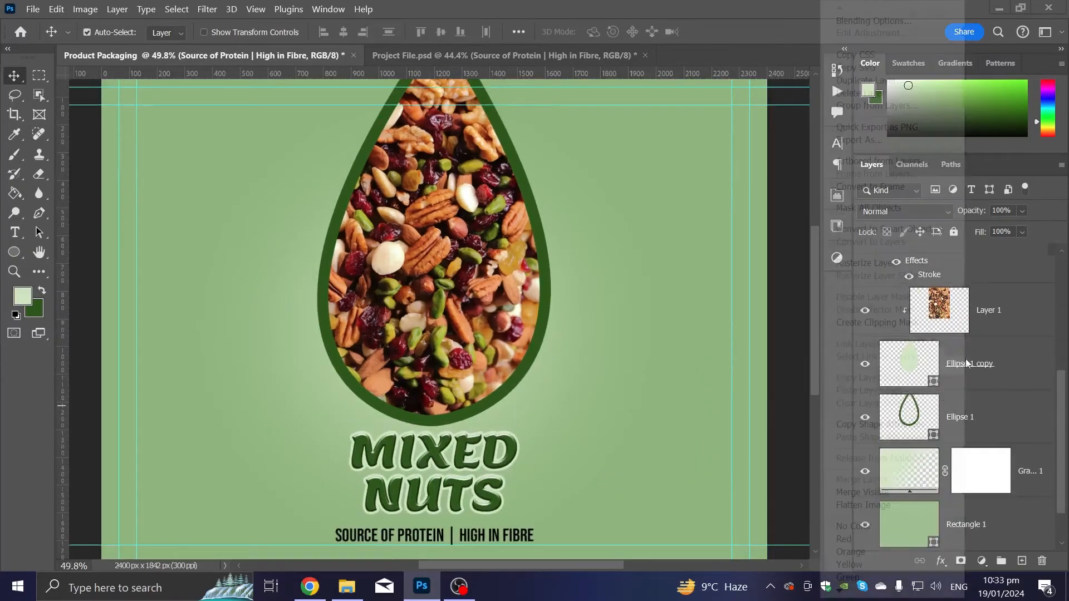
right_click(965, 363)
left_click(966, 368)
right_click(968, 374)
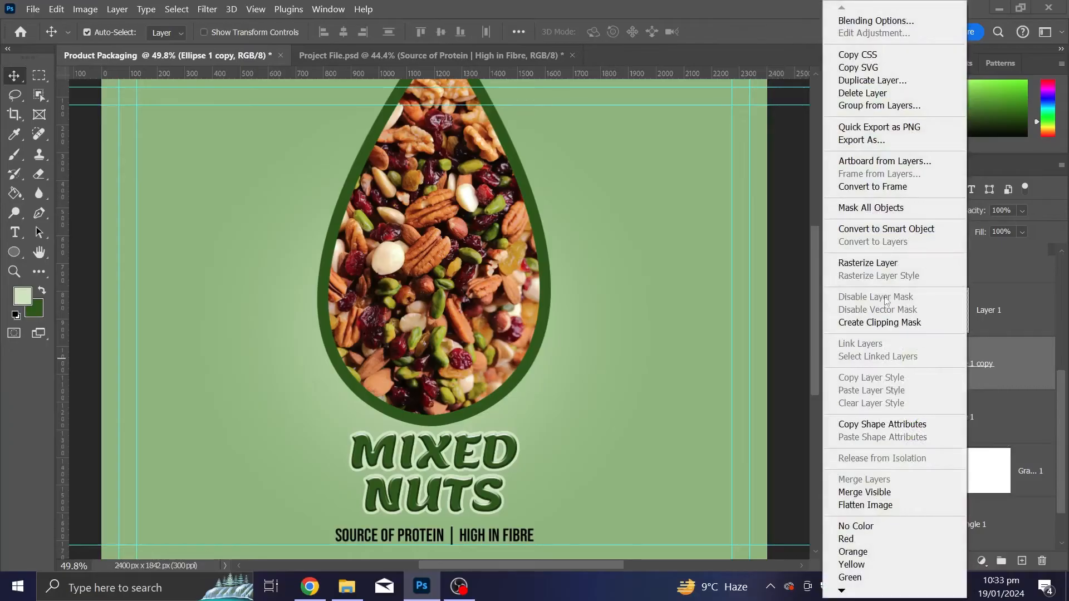
left_click(873, 80)
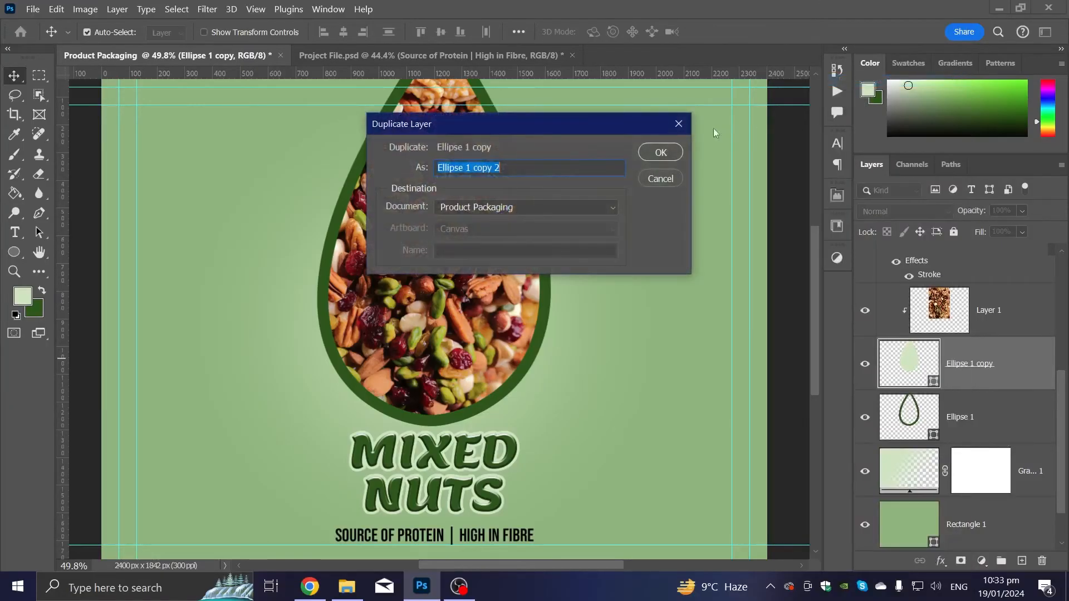
left_click(661, 153)
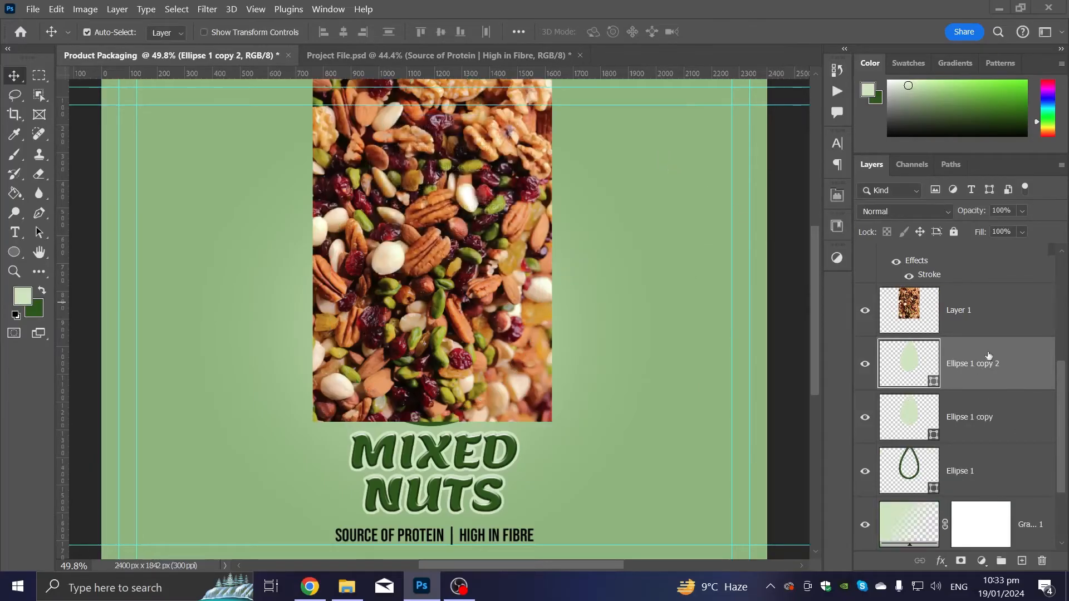
left_click(958, 334, "alt")
Bring Ellipse 1 copy to the top of the layer stack and shrink it to a small teardrop inside the upper teardrop.
left_click(994, 421)
left_click_drag(1001, 419, 980, 259)
scroll(572, 251, "down", 2)
key("ctrl+t")
left_click_drag(479, 367, 488, 177)
key("Return")
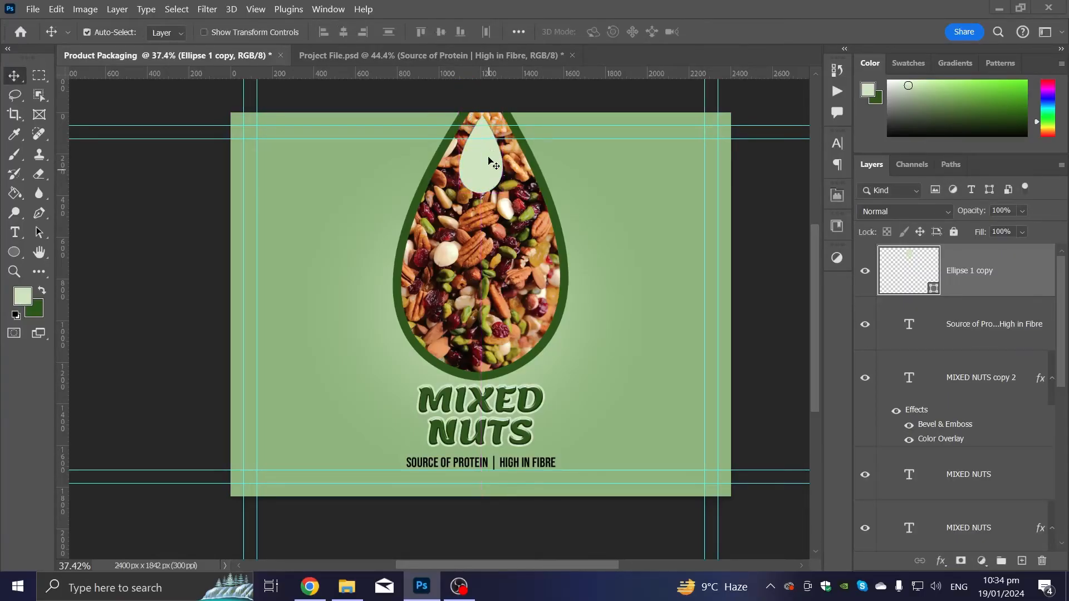
Move the small light green teardrop slightly up so its tip sits closer to the canvas's top edge.
scroll(489, 177, "up", 4)
scroll(551, 127, "up", 5)
scroll(488, 317, "up", 8)
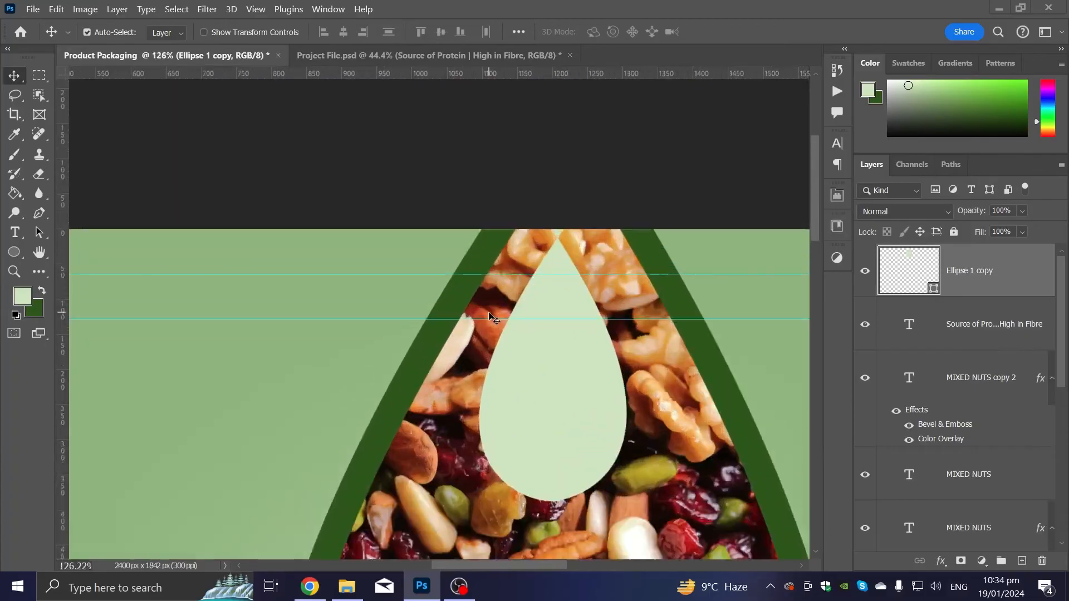
scroll(489, 316, "up", 4)
left_click_drag(603, 232, 604, 211)
scroll(574, 268, "down", 5)
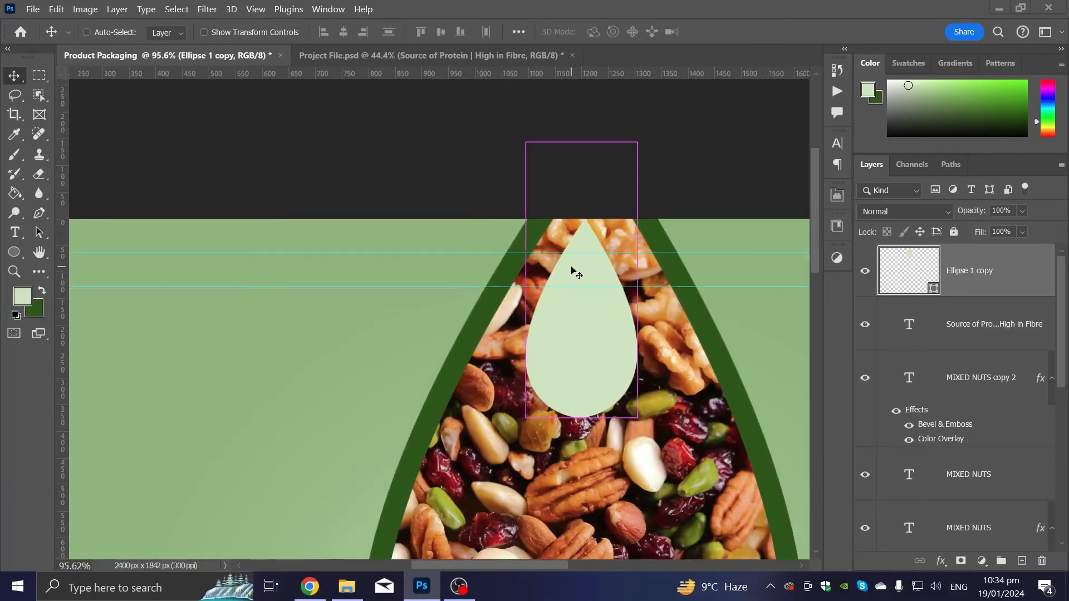
scroll(574, 268, "down", 4)
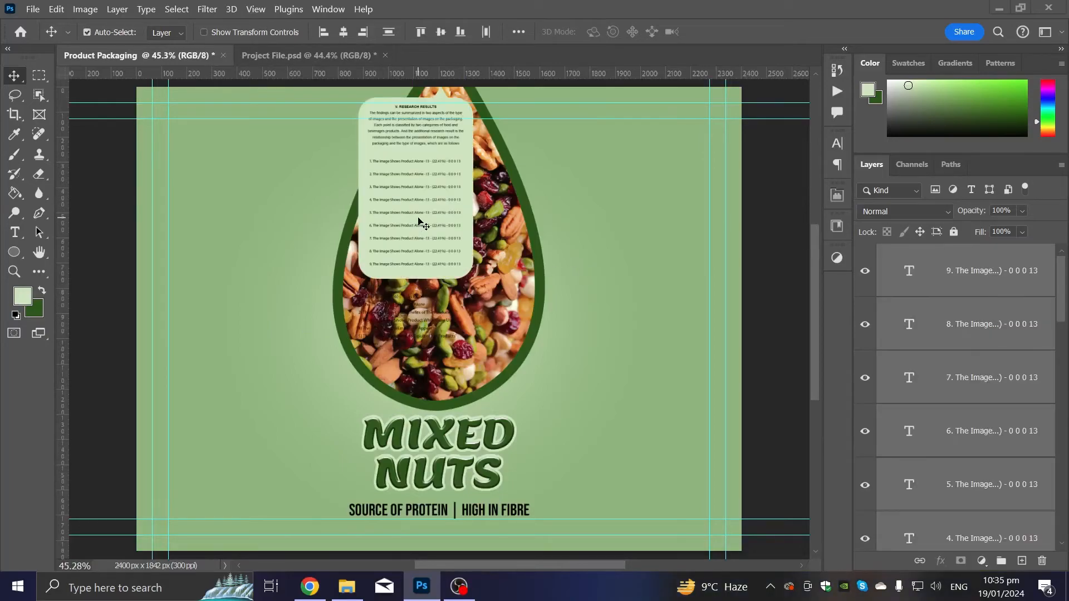
Move the Research Results panel with its packaging notes to the label's right side, inside the guides.
key("ctrl+t")
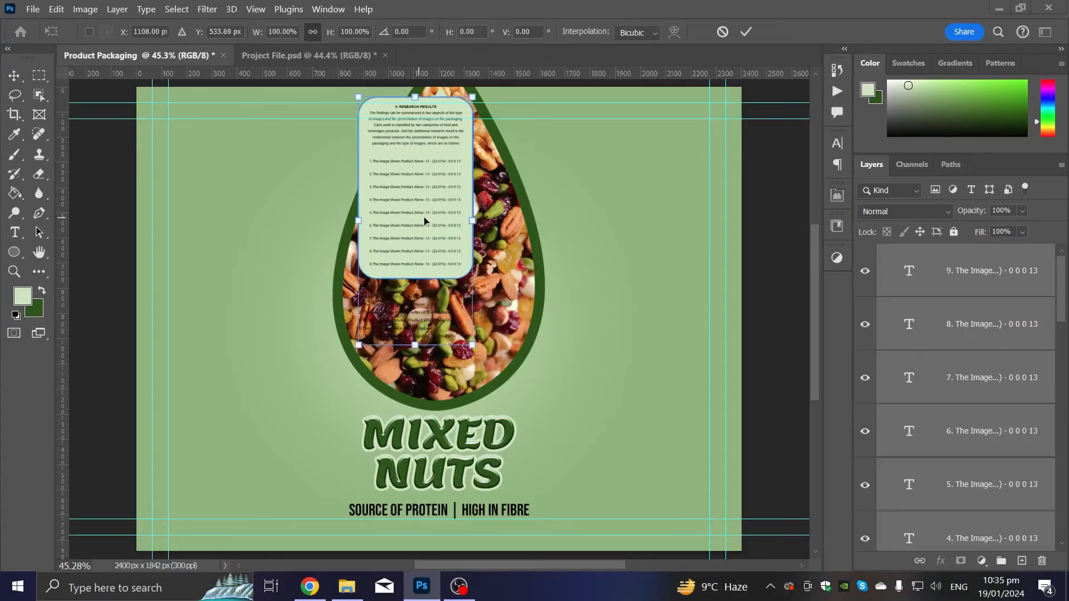
left_click_drag(451, 196, 682, 278)
key("Return")
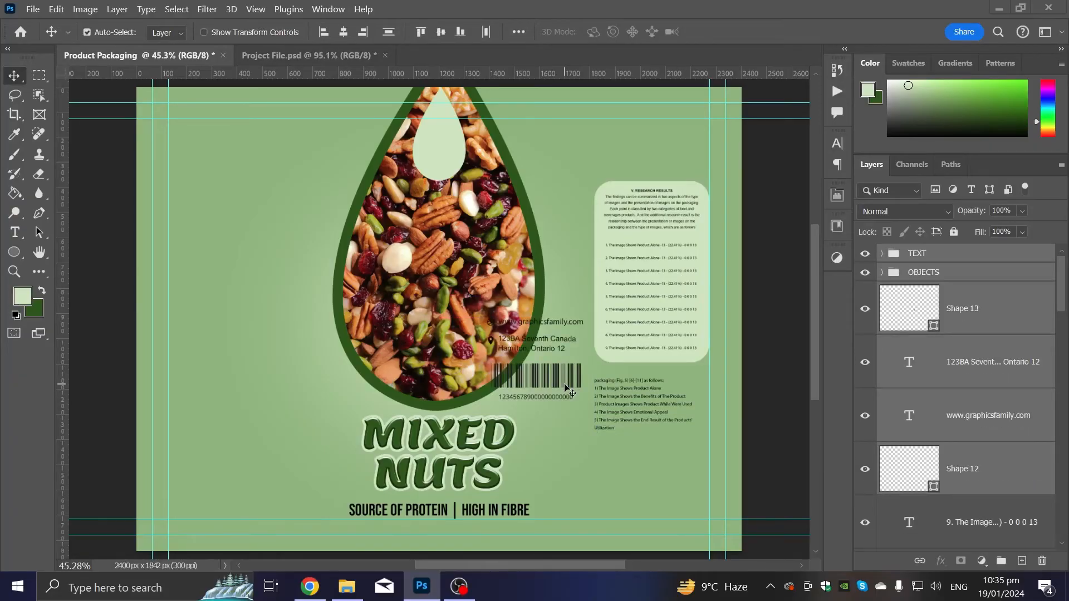
Move the website, address and barcode elements below the packaging notes on the label's right side.
key("ctrl+t")
key("Tab")
key("Return")
left_click_drag(542, 376, 649, 494)
key("Return")
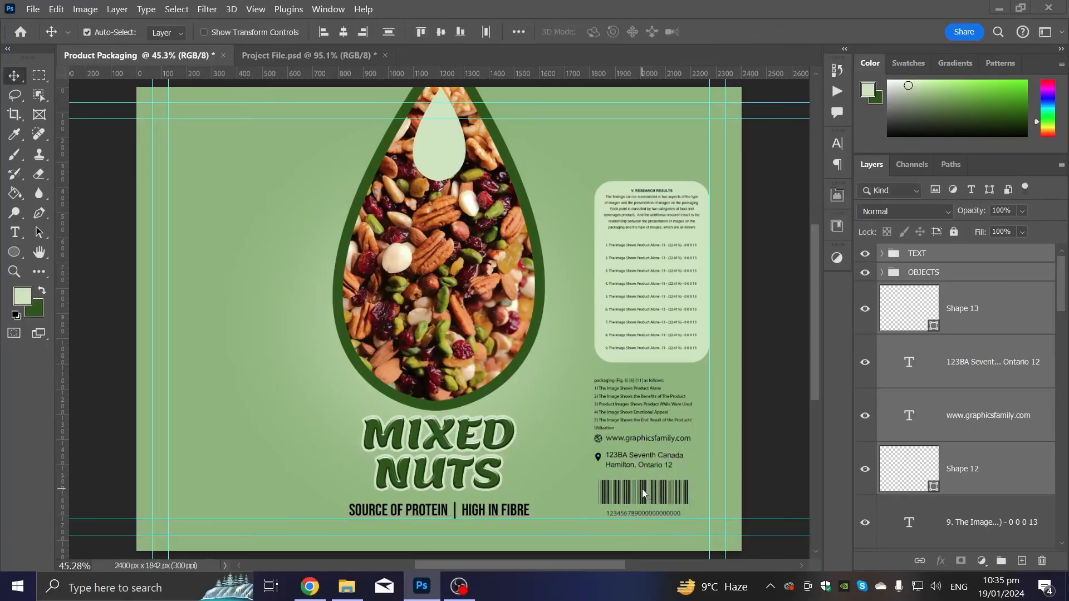
Select the Research Results panel, its list and the packaging notes and move them up about 49 px.
scroll(946, 401, "down", 2)
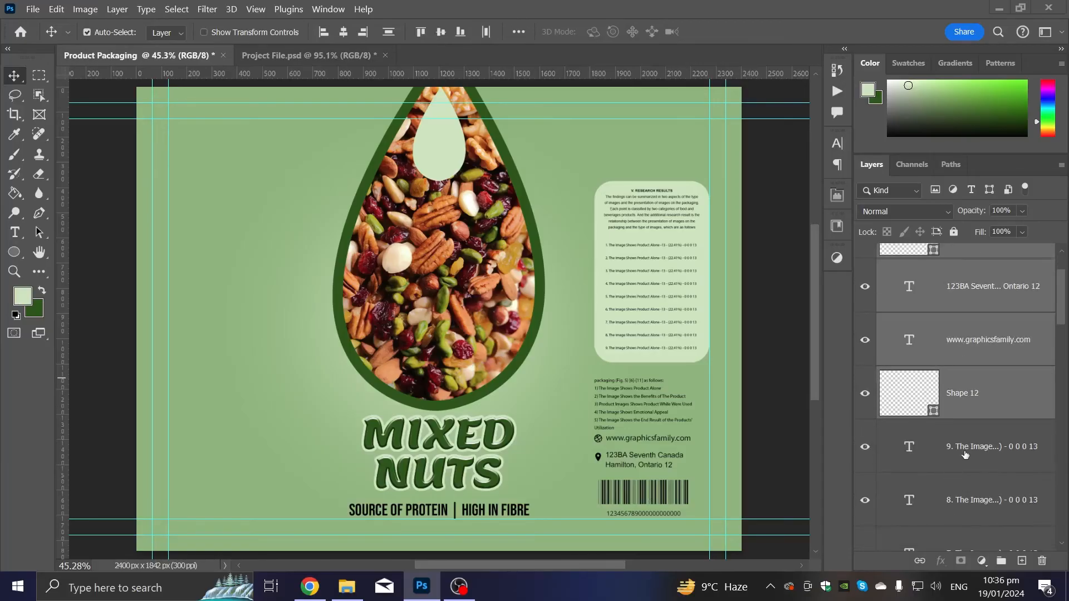
left_click(965, 456)
scroll(969, 501, "down", 3)
scroll(968, 505, "down", 6)
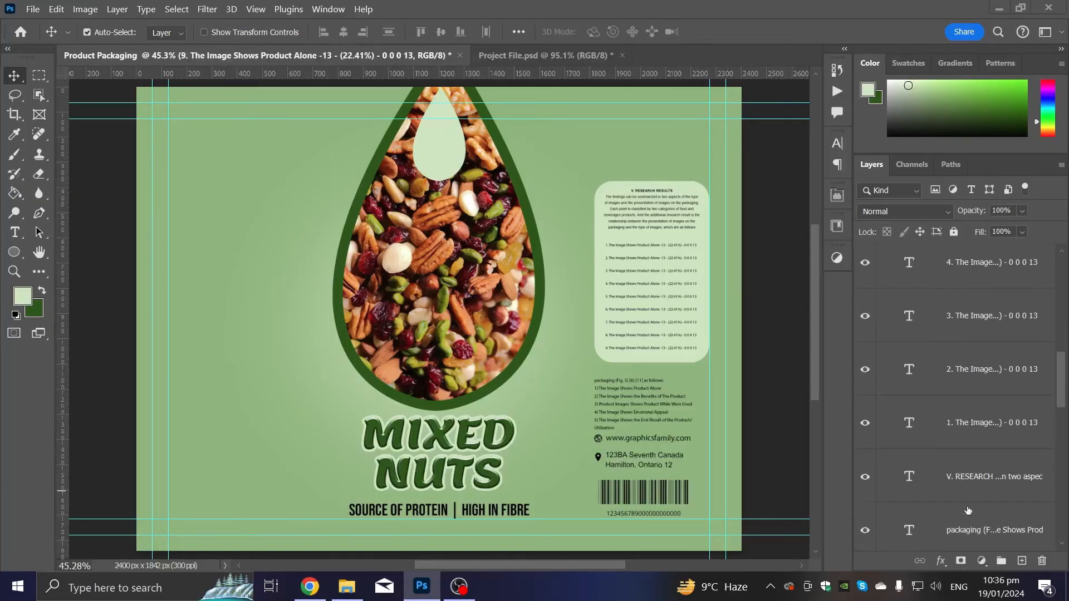
left_click(968, 516, "shift")
key("ctrl+t")
mouse_move(661, 326)
left_mouse_down()
mouse_move(657, 303)
mouse_move(657, 315)
left_mouse_up()
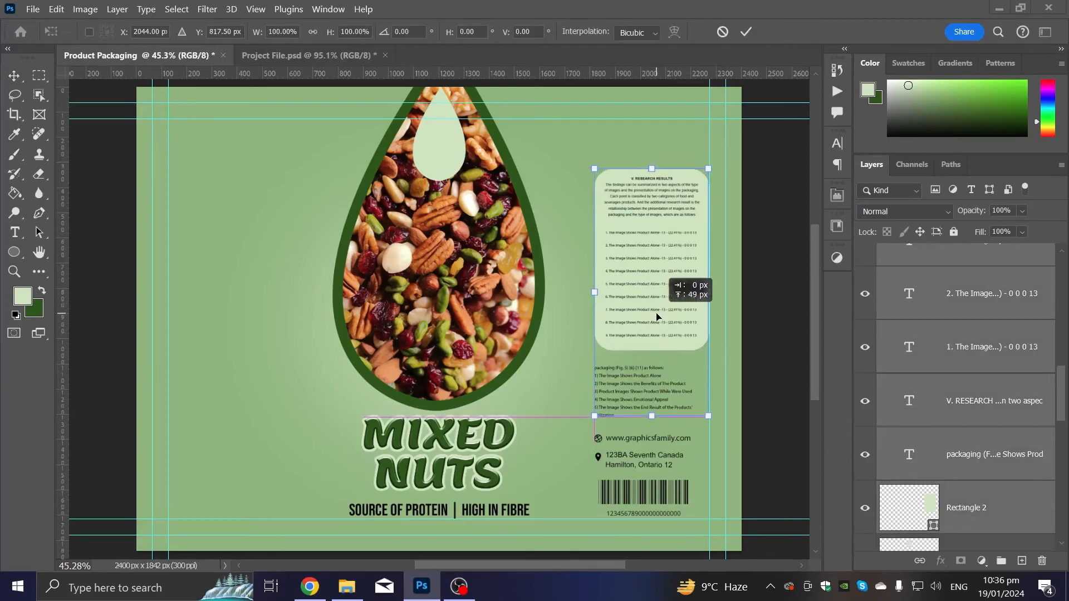
key("Return")
left_click_drag(658, 317, 657, 316)
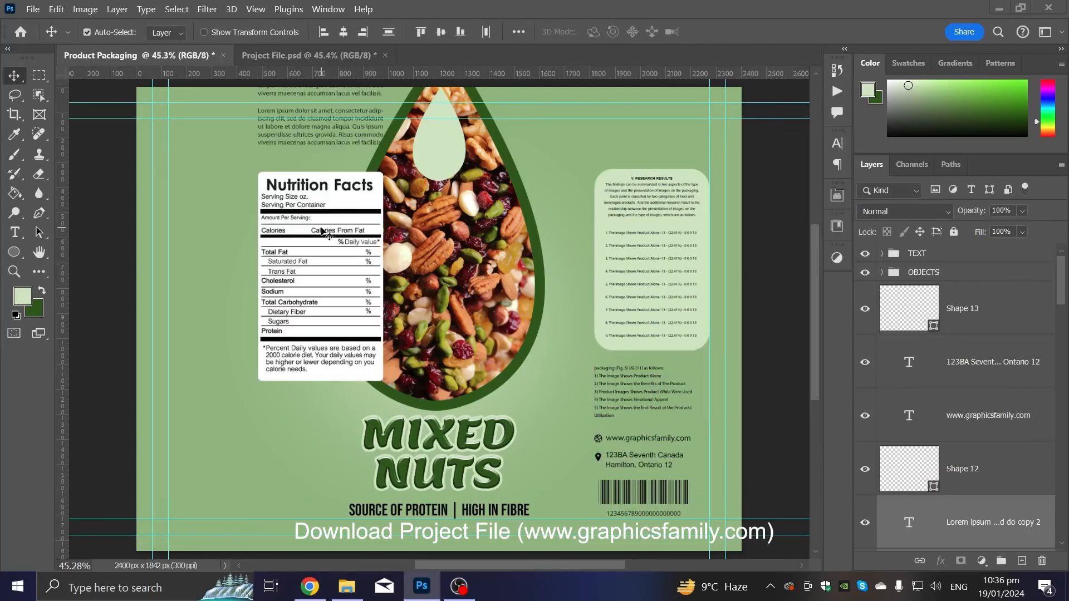
Move the Nutrition Facts table and the Lorem ipsum paragraphs to the label's left side, against the inner guides.
key("ctrl+t")
left_click_drag(322, 193, 234, 330)
key("Return")
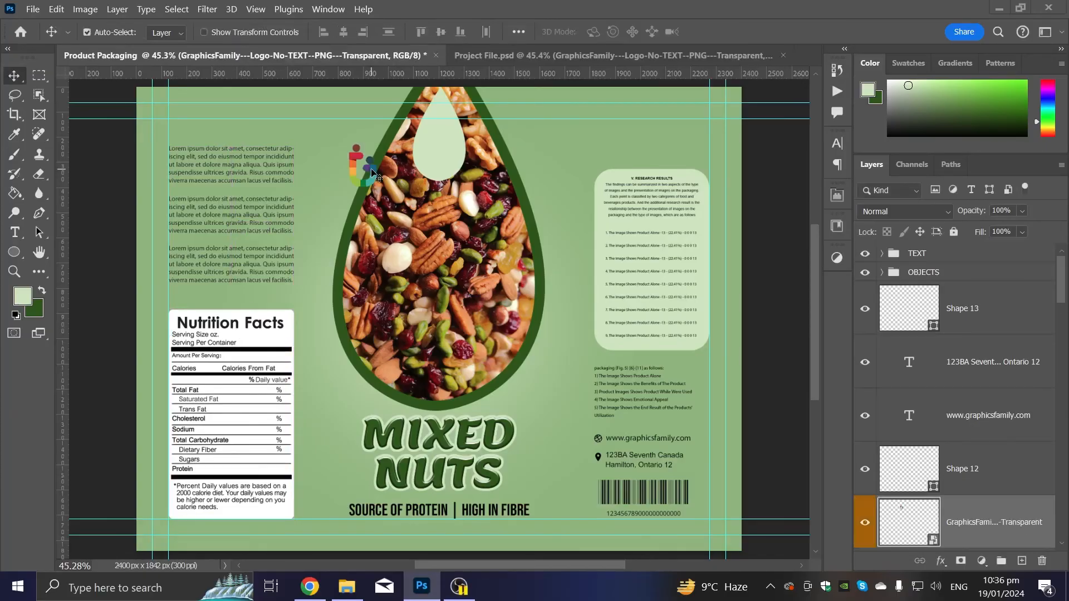
Place the GraphicsFamily logo inside the small light green teardrop and view the whole label.
scroll(362, 165, "up", 8)
left_click_drag(357, 165, 537, 197)
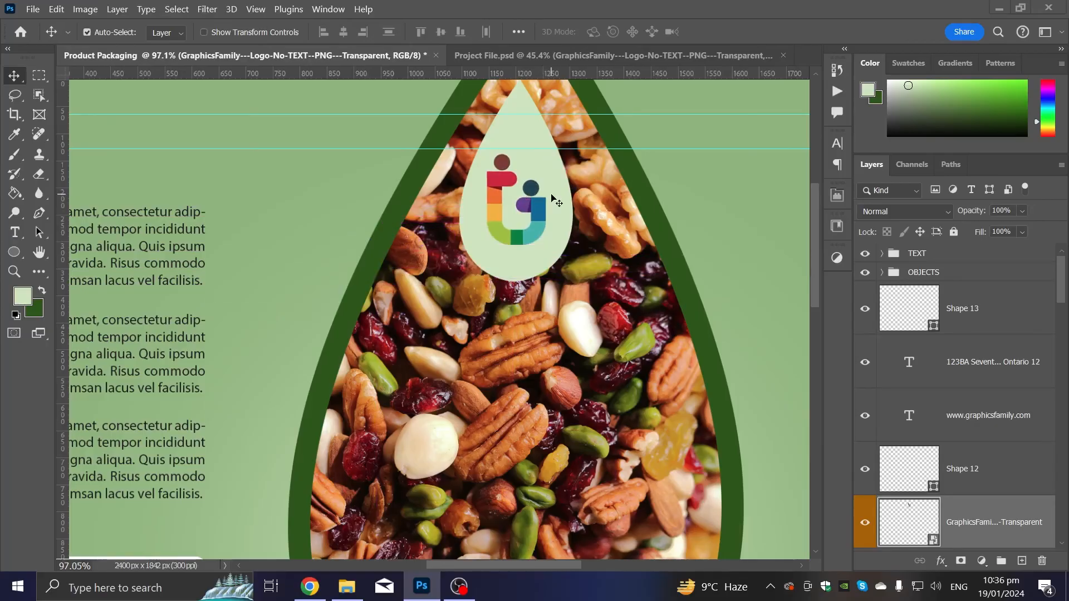
key("ctrl+0")
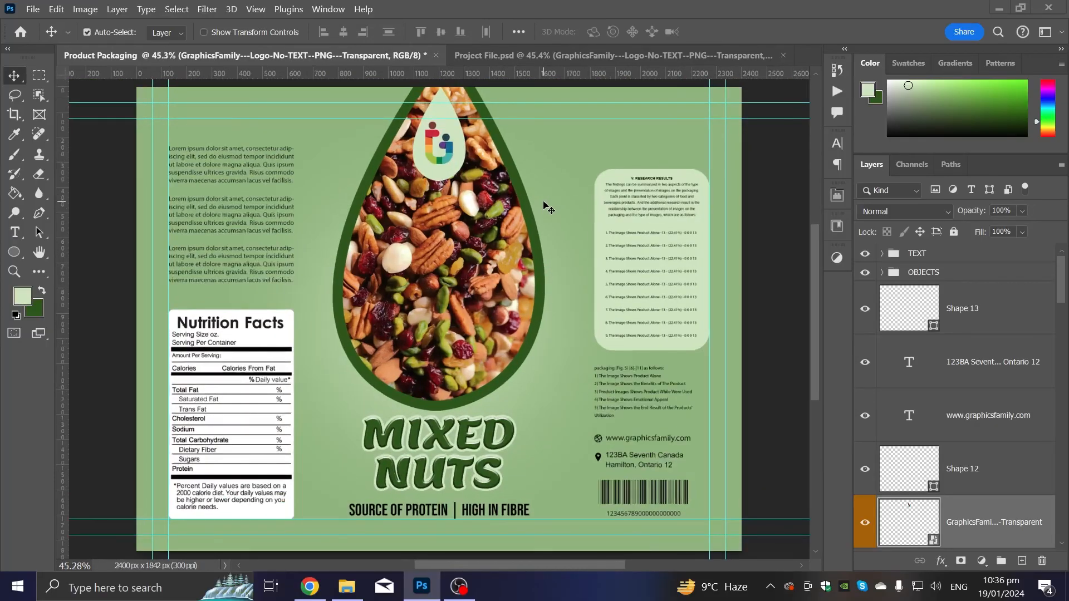